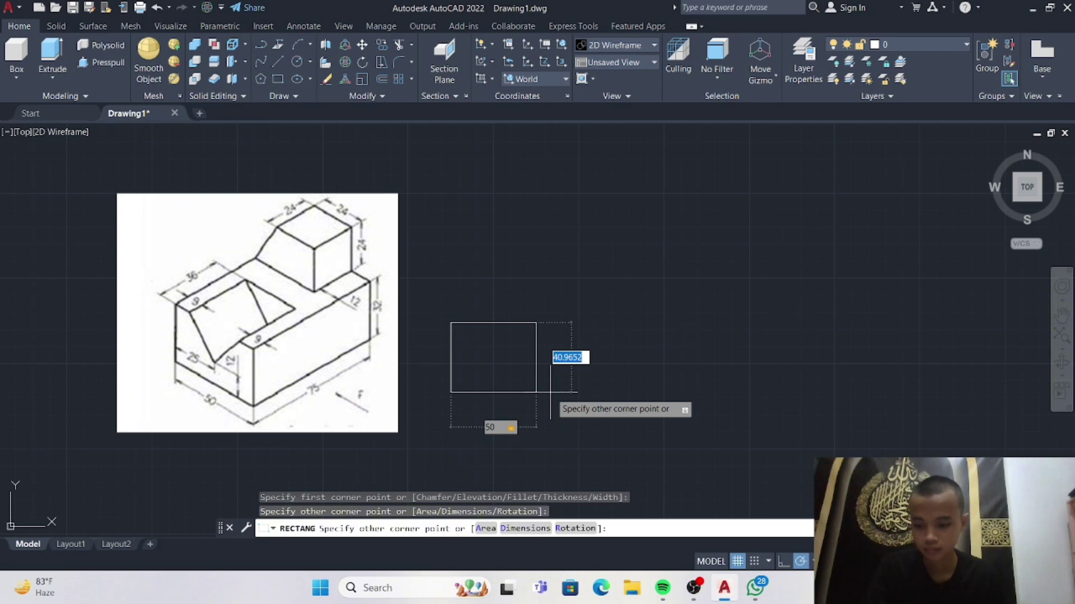
Draw a 50 by 32 rectangle beside the reference image.
key(Return)
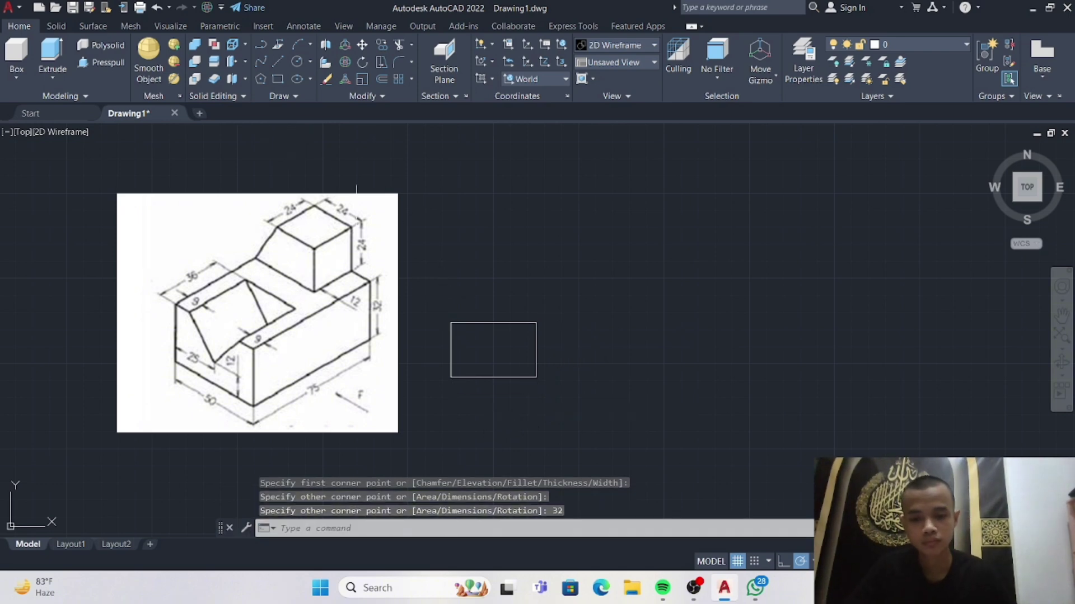
click(415, 283)
click(504, 324)
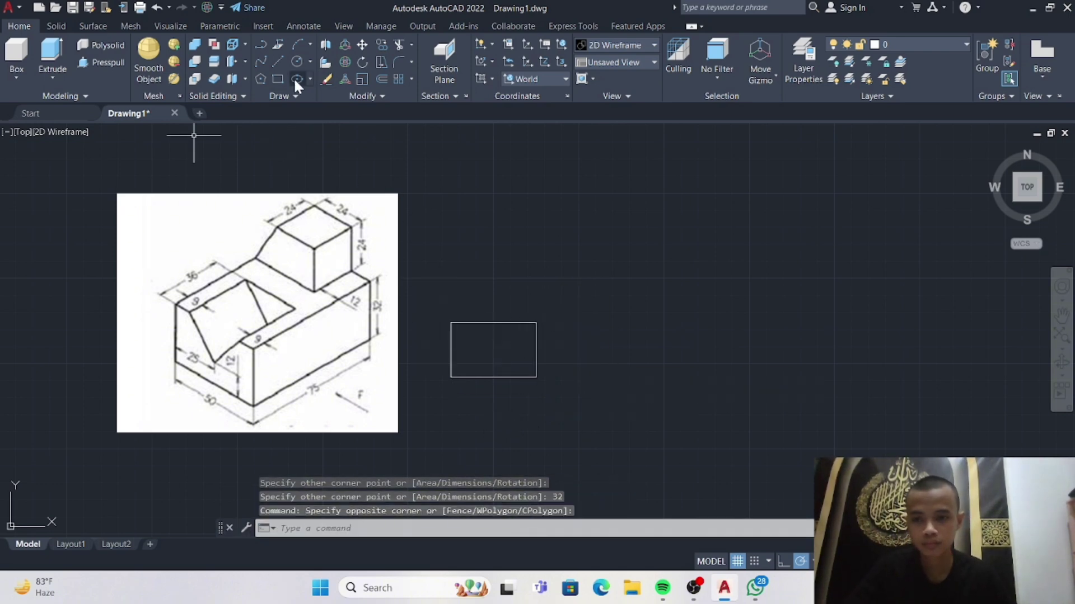
Draw a horizontal line across the rectangle, starting 12 above its lower-left corner and ending on the right edge.
click(277, 62)
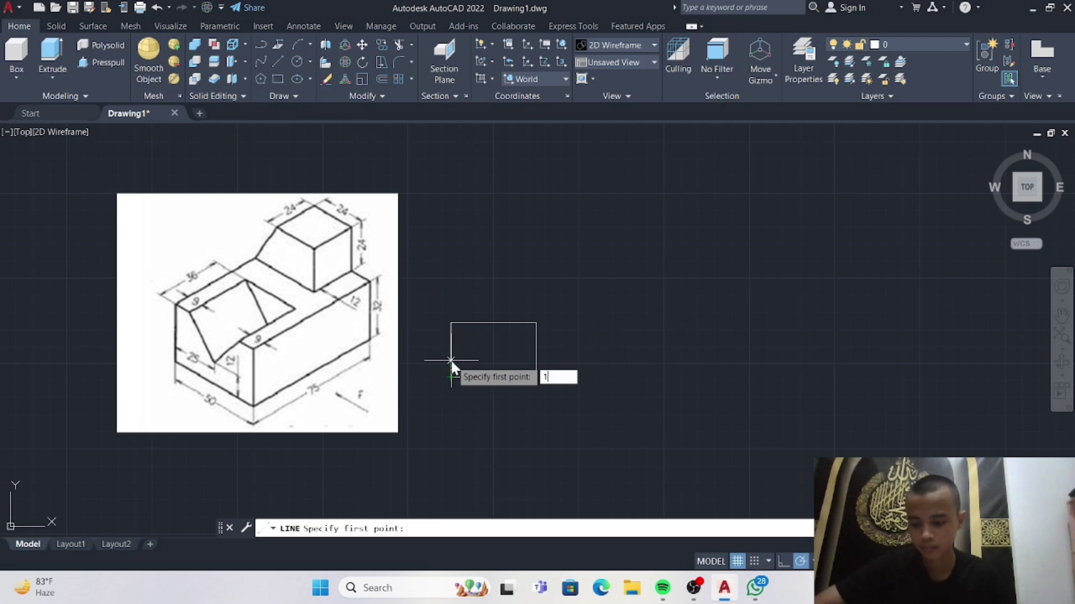
text(12)
key(Return)
click(536, 356)
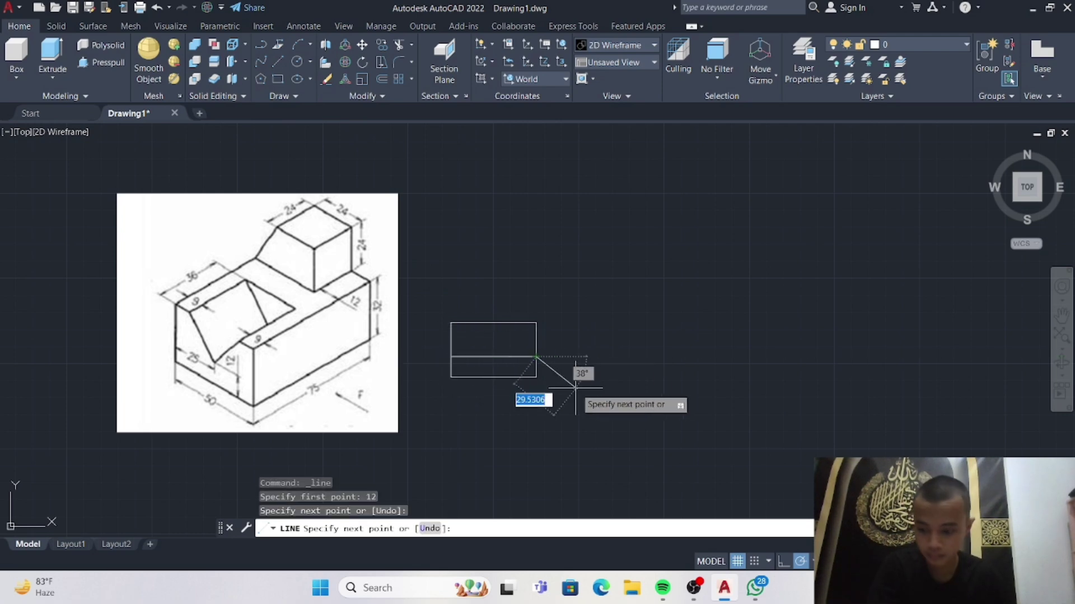
key(Escape)
Draw a slanted line from 9 along the rectangle's upper edge to the midpoint of the inner horizontal line.
key(Return)
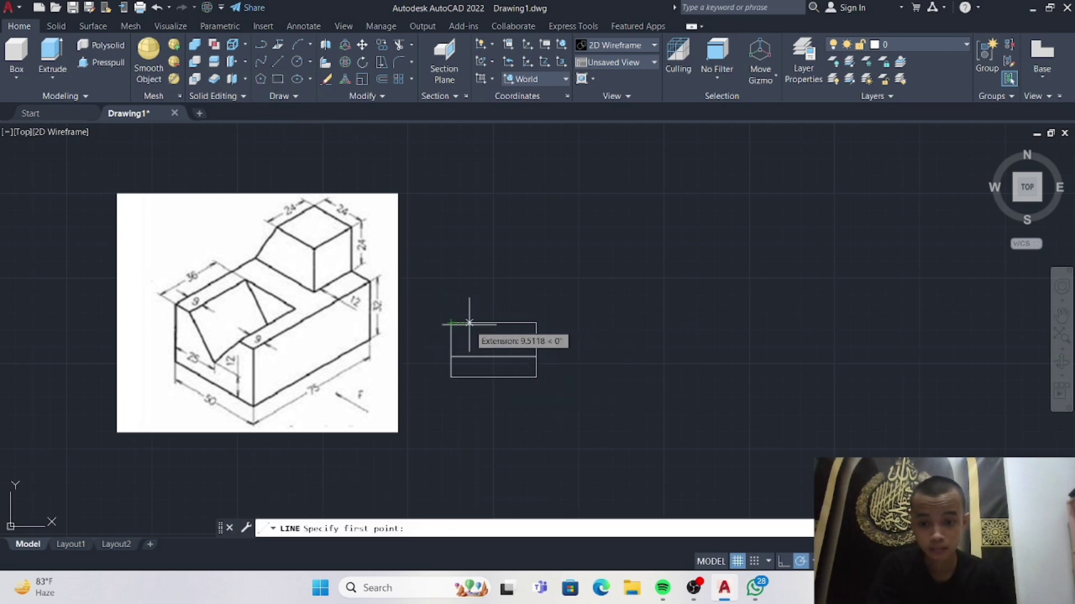
text(9)
key(Return)
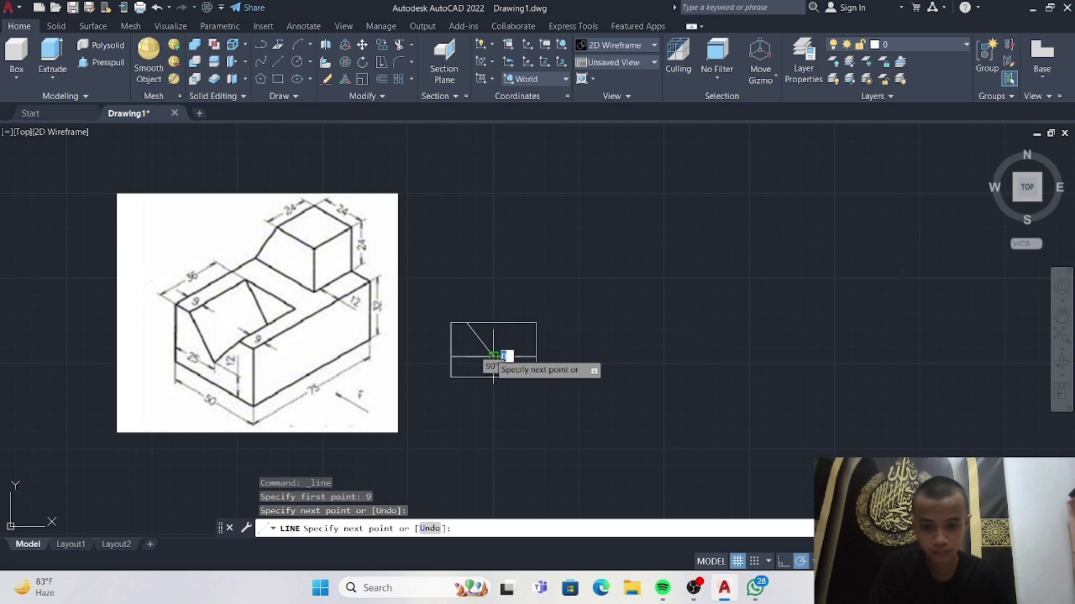
click(493, 356)
key(Escape)
Mirror the slanted line about a vertical axis through its lower end, keeping the original.
click(363, 96)
click(404, 123)
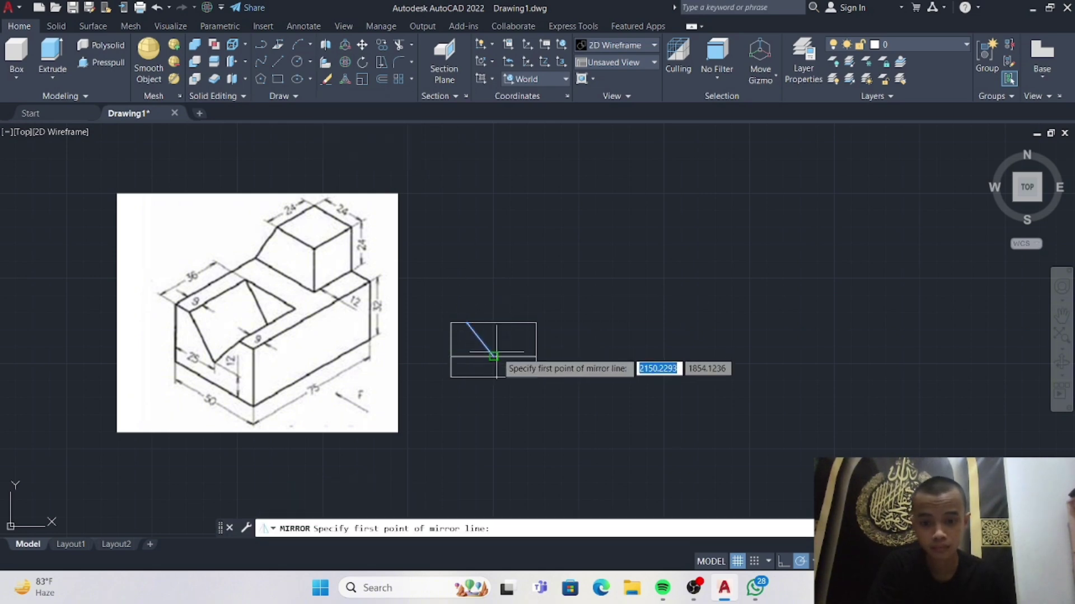
click(493, 357)
click(493, 292)
click(521, 334)
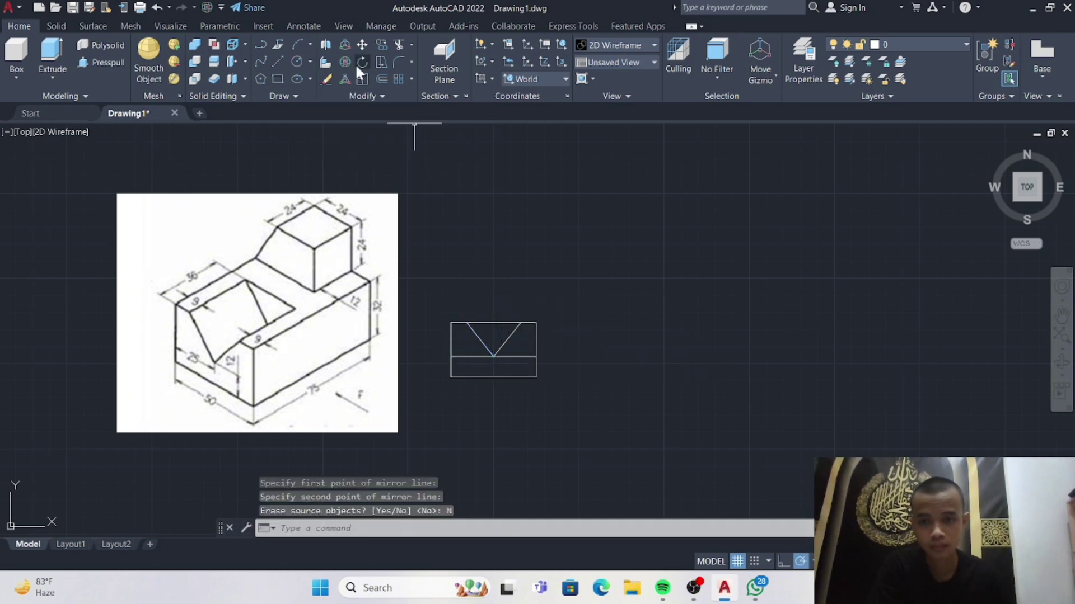
Trim the upper edge between the slanted lines and remove the inner horizontal line to leave a V-notched profile.
click(399, 45)
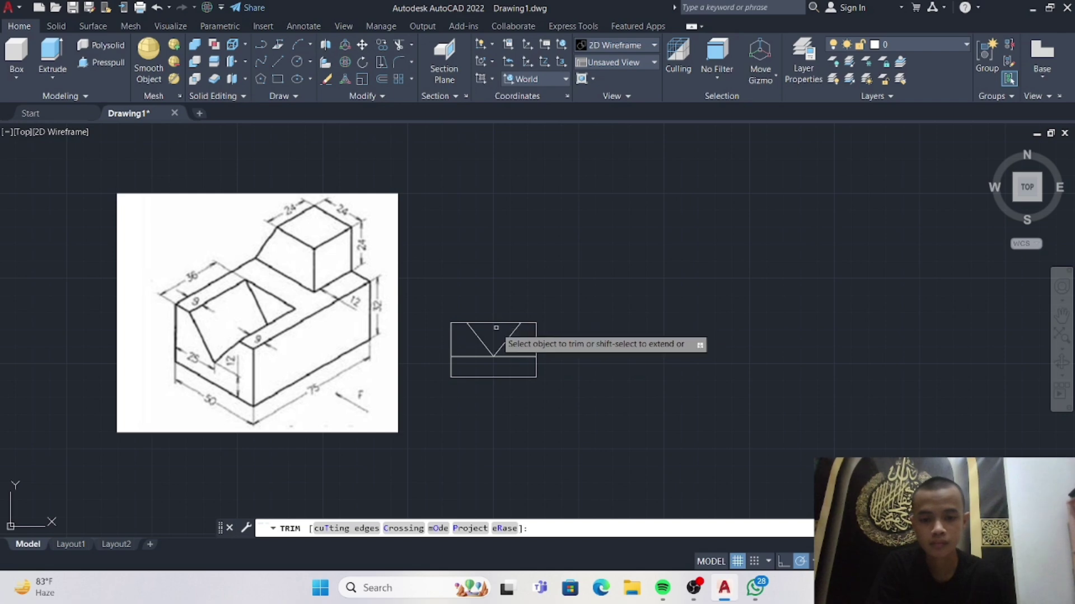
click(493, 324)
click(513, 356)
key(Escape)
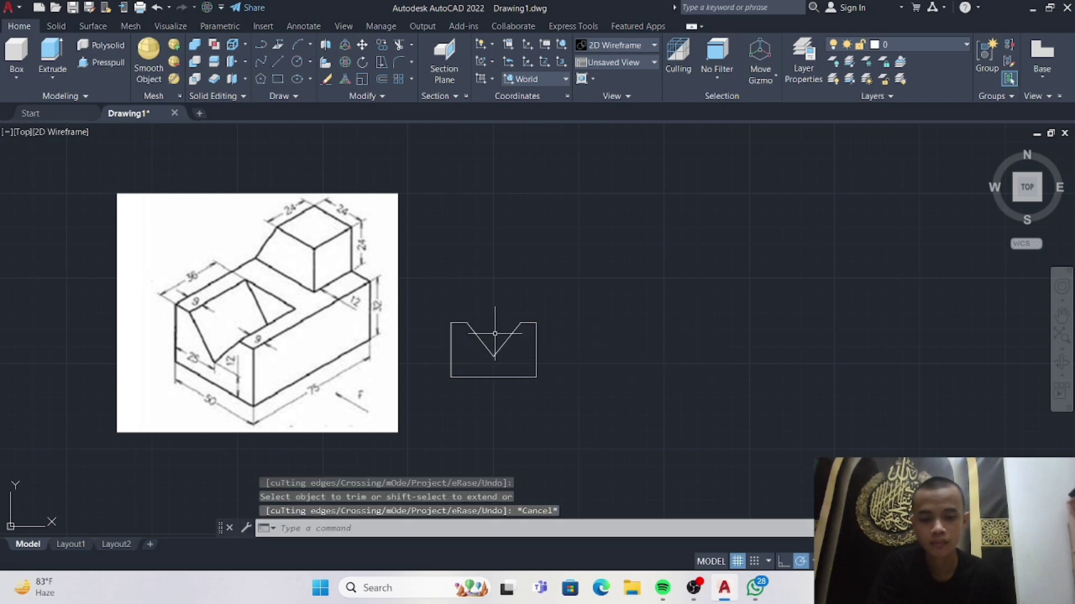
Draw a second 50 by 32 rectangle to the right of the V-notched profile, level with its base.
click(277, 79)
click(578, 377)
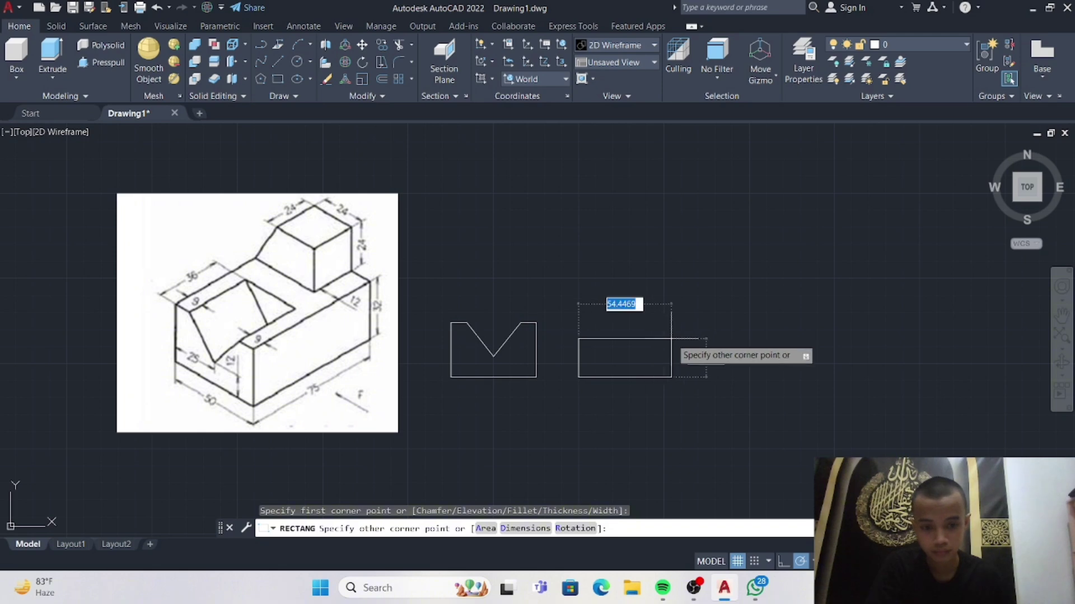
text(50)
key(Tab)
text(32)
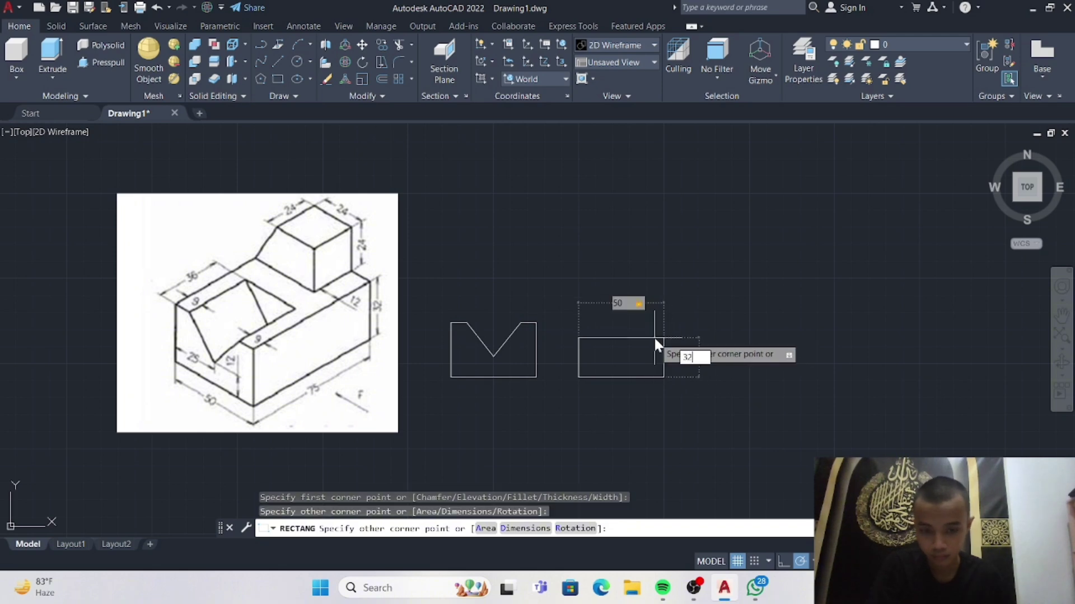
key(Return)
Draw lines starting 12 in from the second rectangle's upper-right corner: 24 up, 24 left, and sloping down to its upper-left corner.
click(278, 61)
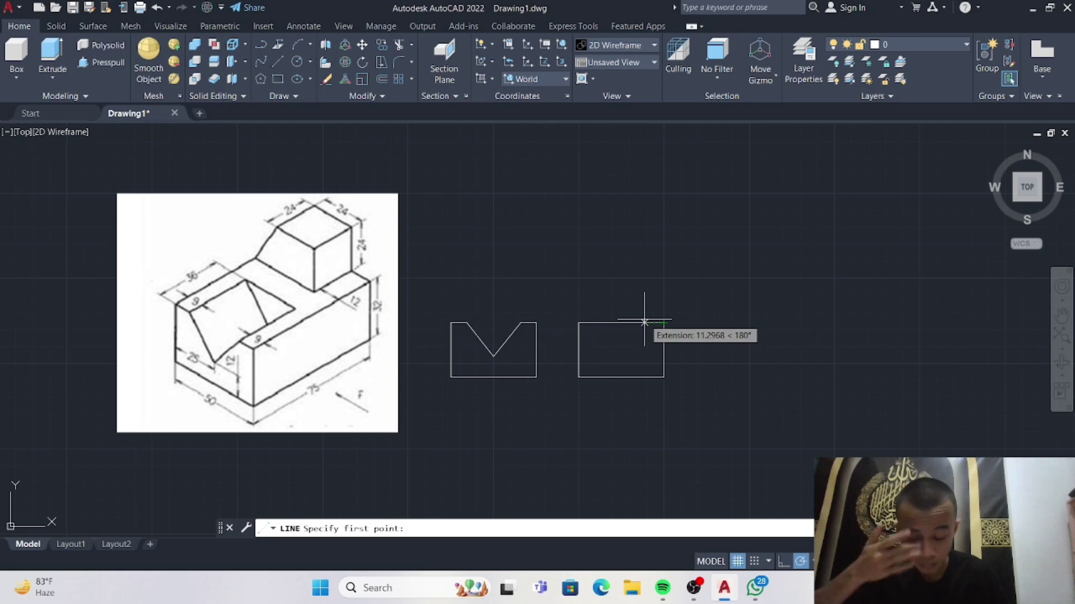
text(12)
key(Return)
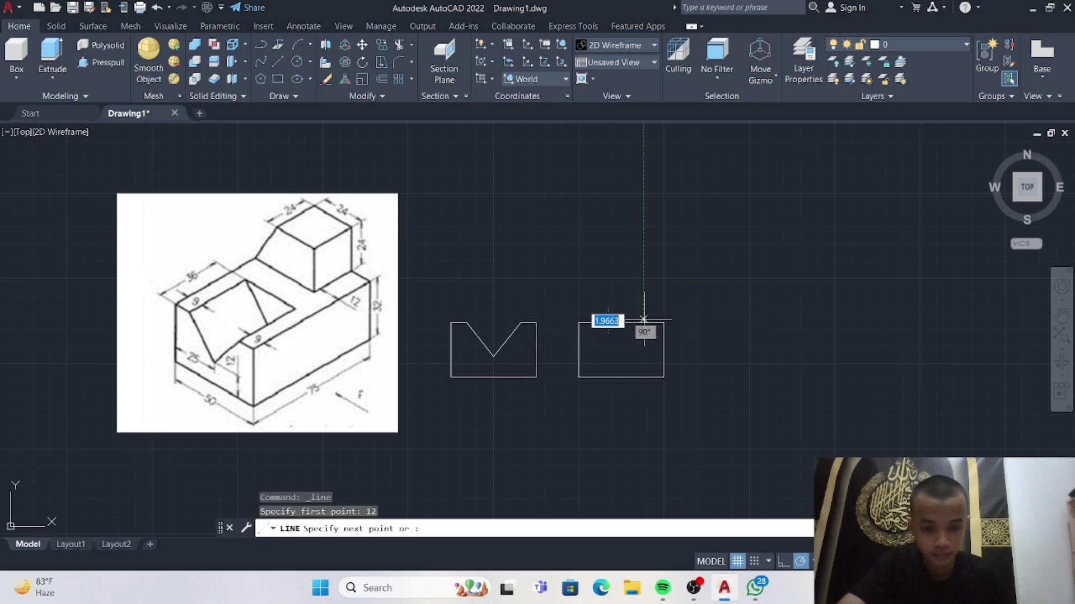
text(24)
key(Return)
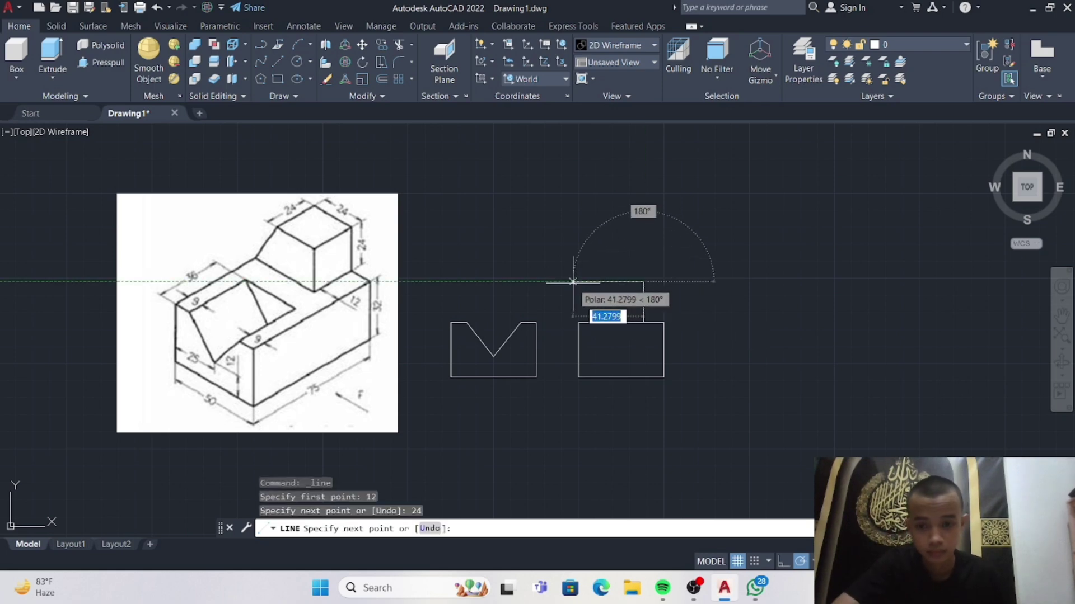
key(Return)
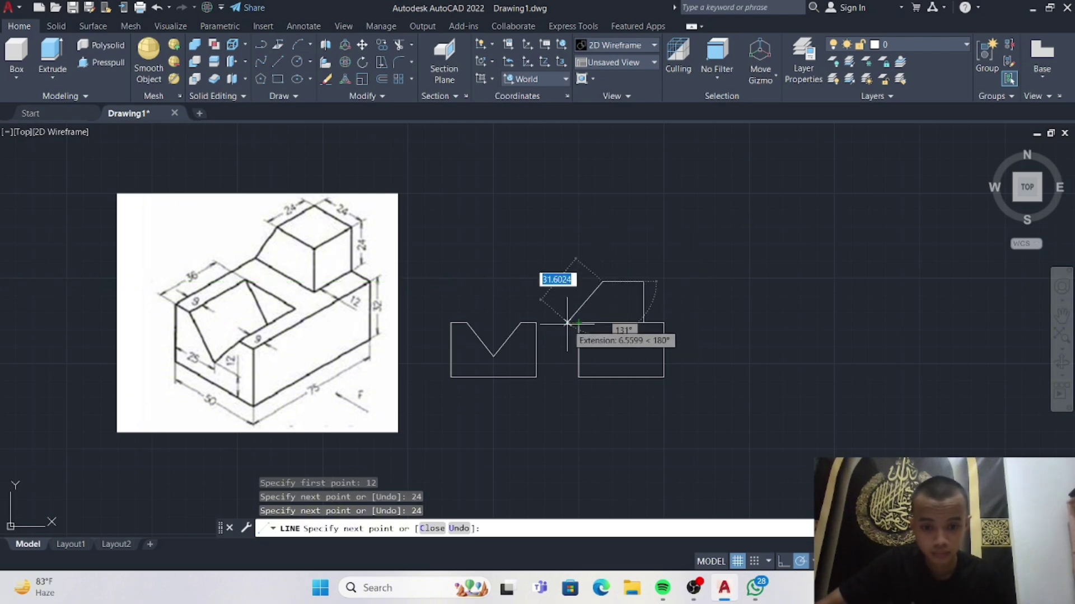
click(578, 323)
key(Escape)
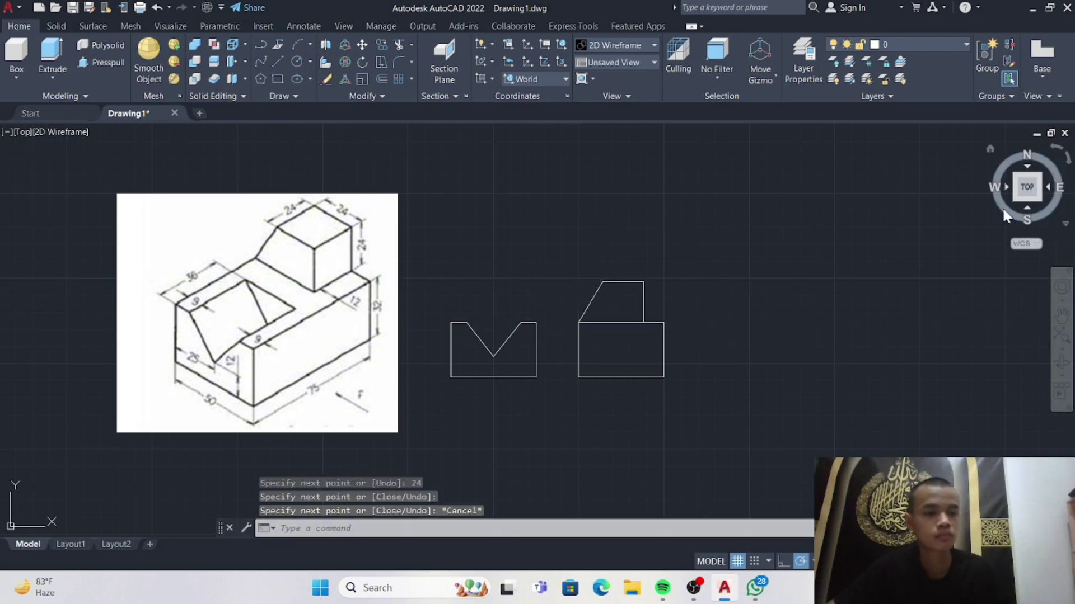
Try to stand the rectangle and its sloped profile upright with 3D Rotate in the SW Isometric view.
scroll(709, 274, up, 5)
click(451, 158)
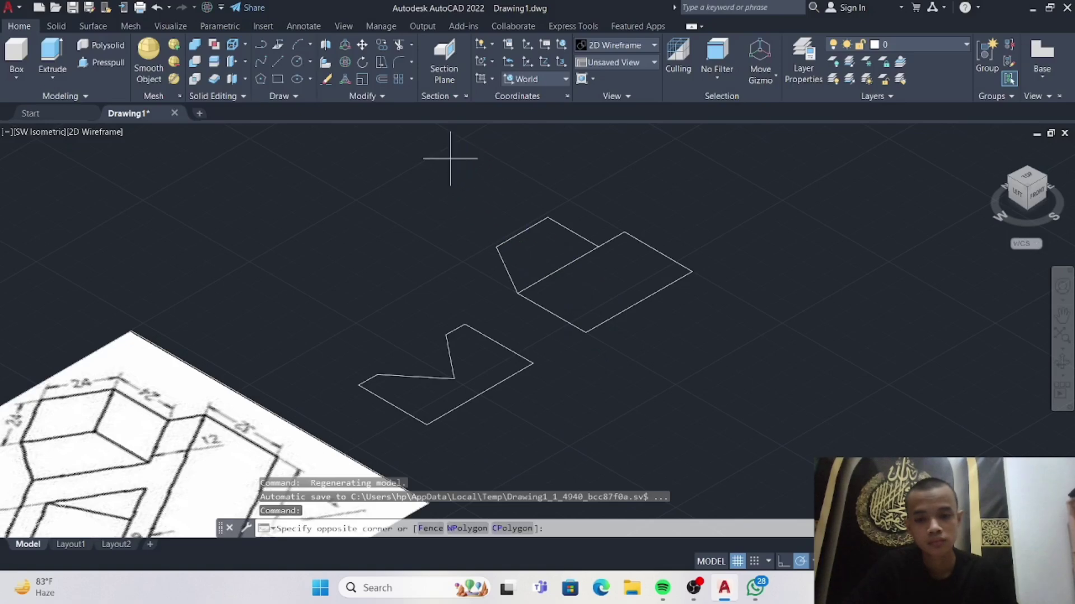
click(749, 344)
click(346, 63)
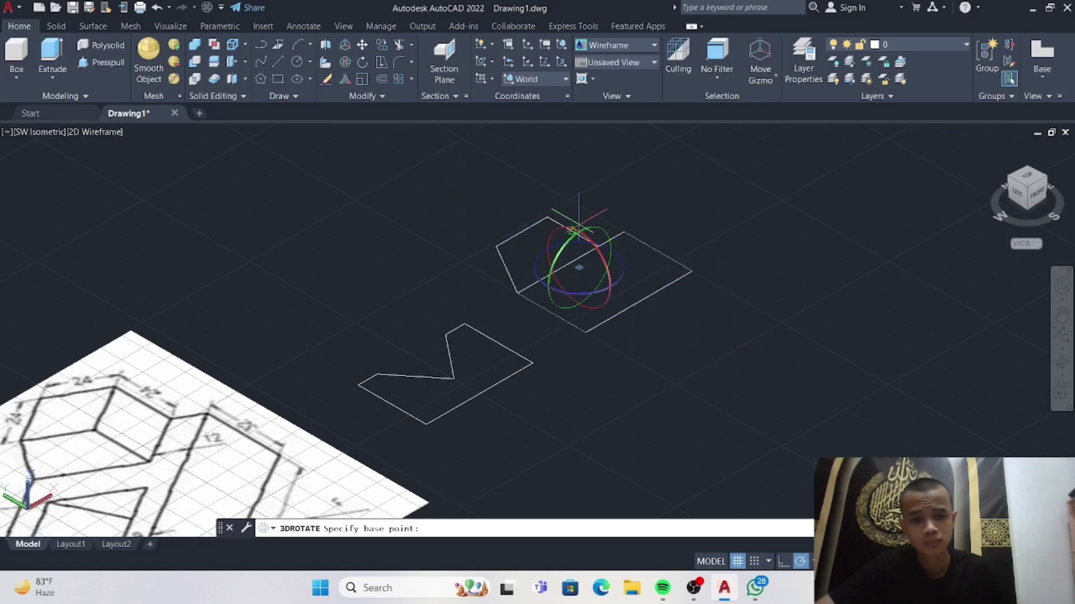
click(578, 265)
click(600, 252)
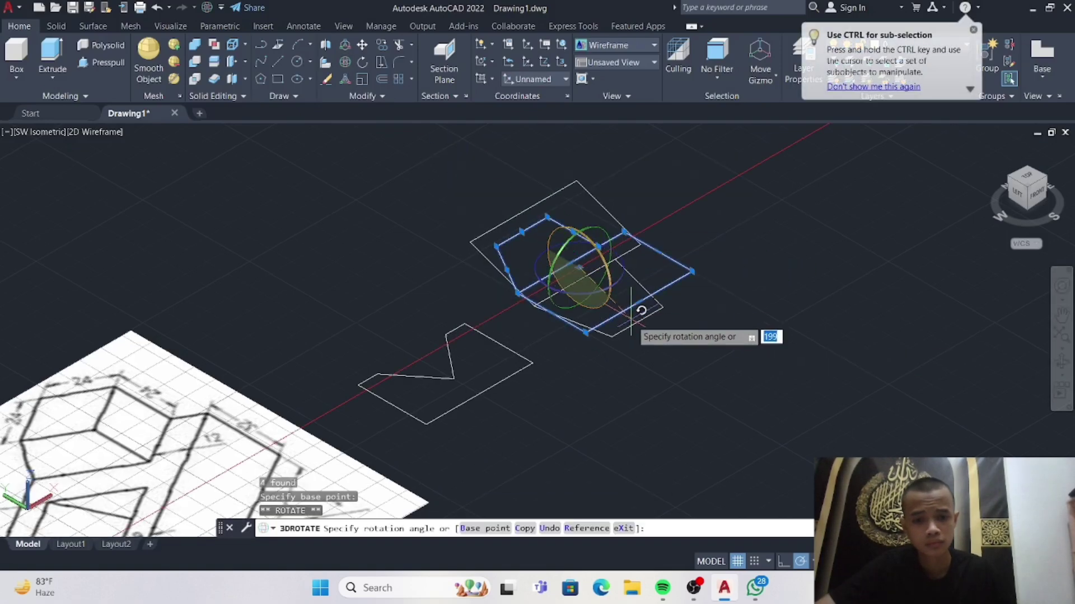
click(580, 140)
Undo the 3D rotation of the rectangle and its sloped profile.
scroll(530, 328, down, 2)
click(533, 281)
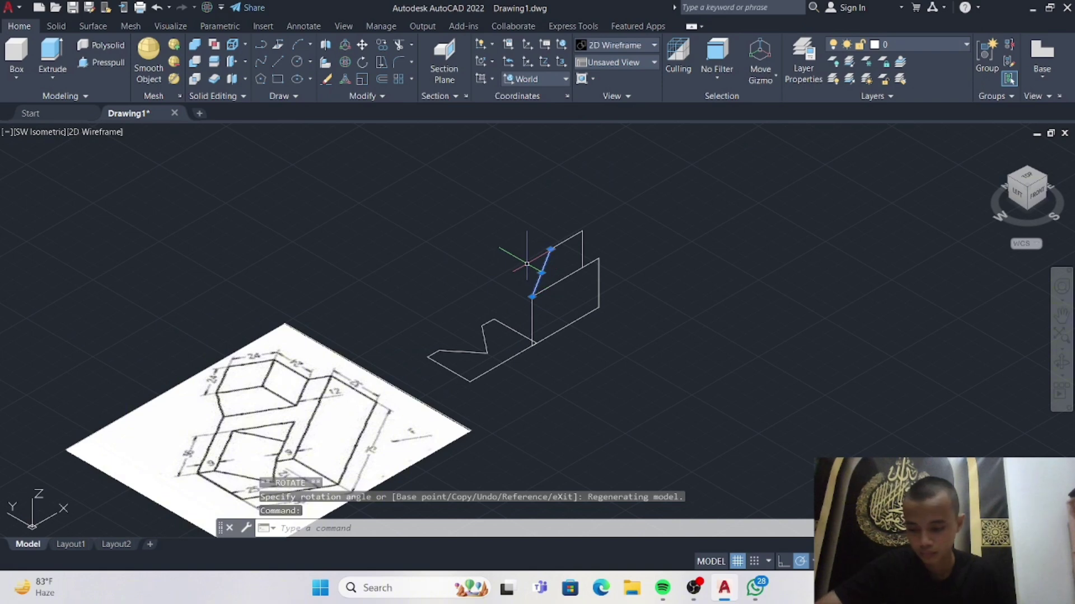
key(Escape)
shift+middle_drag(632, 336, 595, 367)
click(511, 230)
key(Escape)
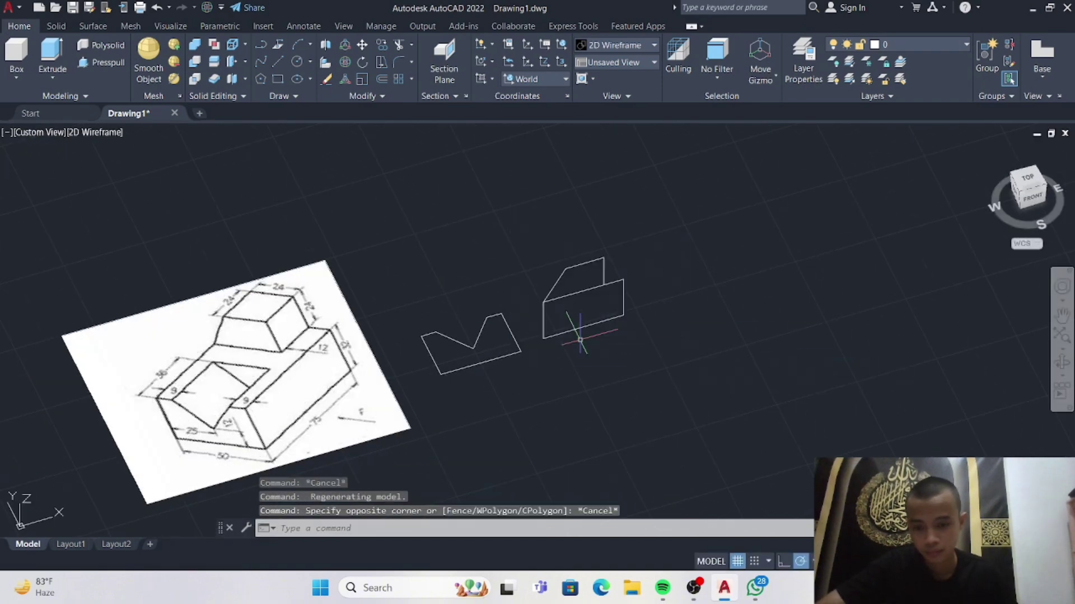
click(403, 297)
key(Escape)
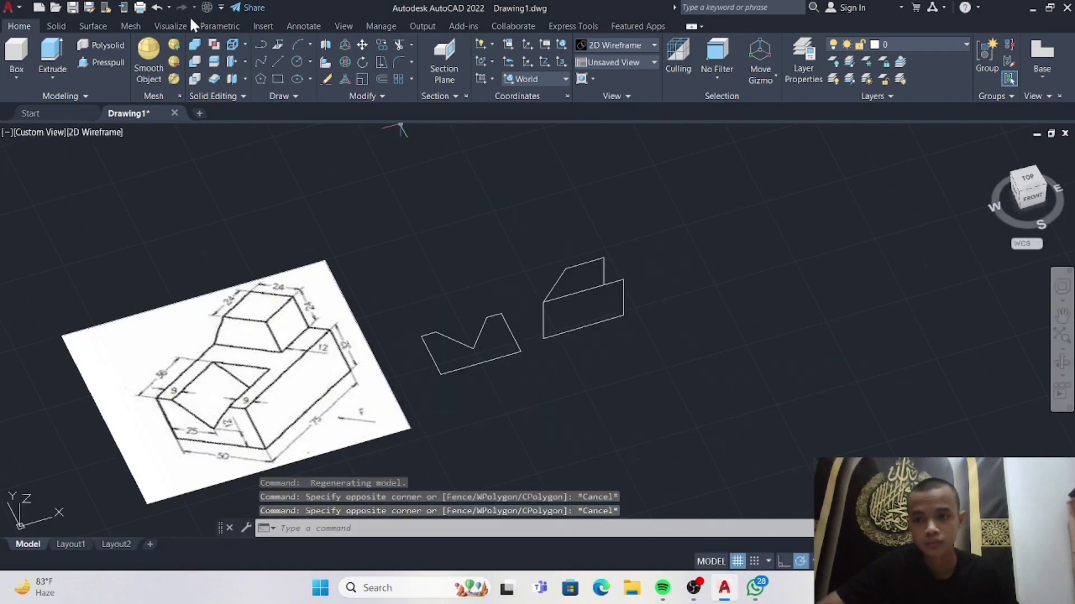
click(156, 7)
click(156, 8)
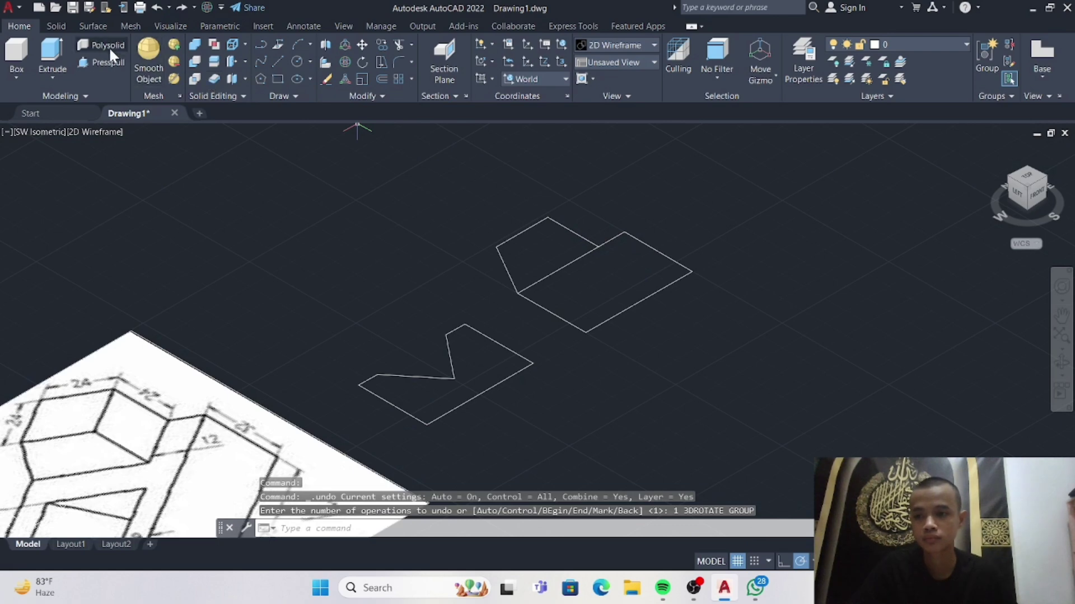
Presspull the plain rectangle to a height of 40 and extrude the adjoining sloped profile upward.
click(104, 63)
scroll(599, 283, down, 2)
click(594, 280)
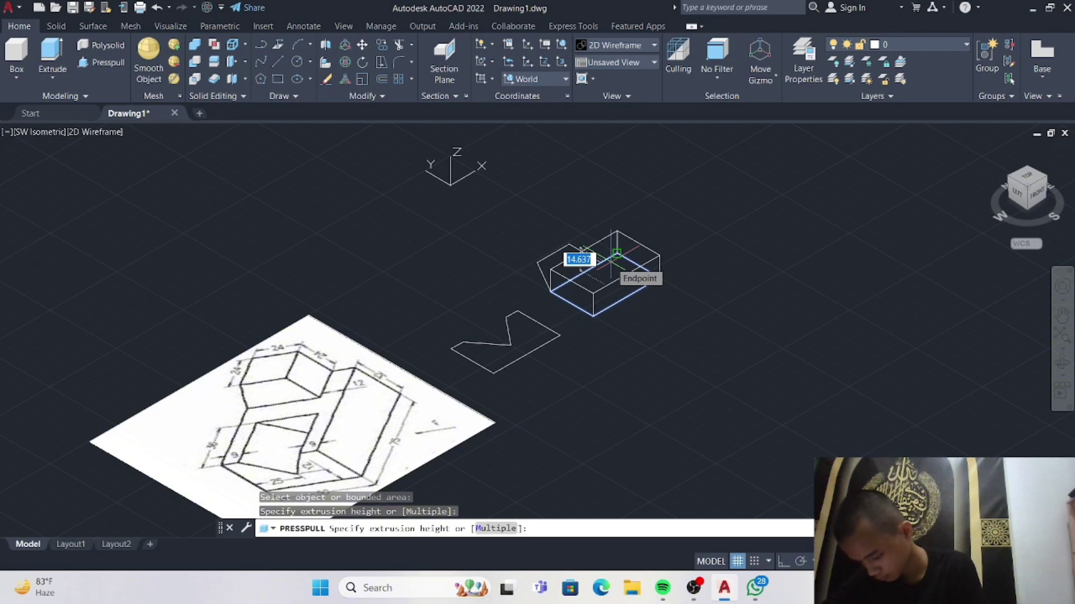
text(4)
key(Return)
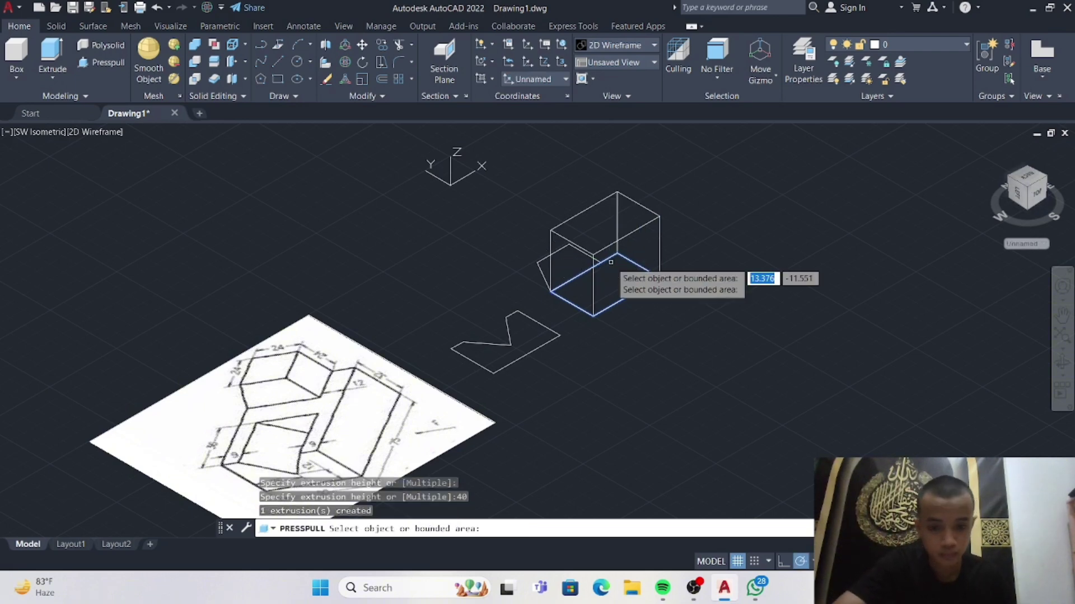
click(557, 255)
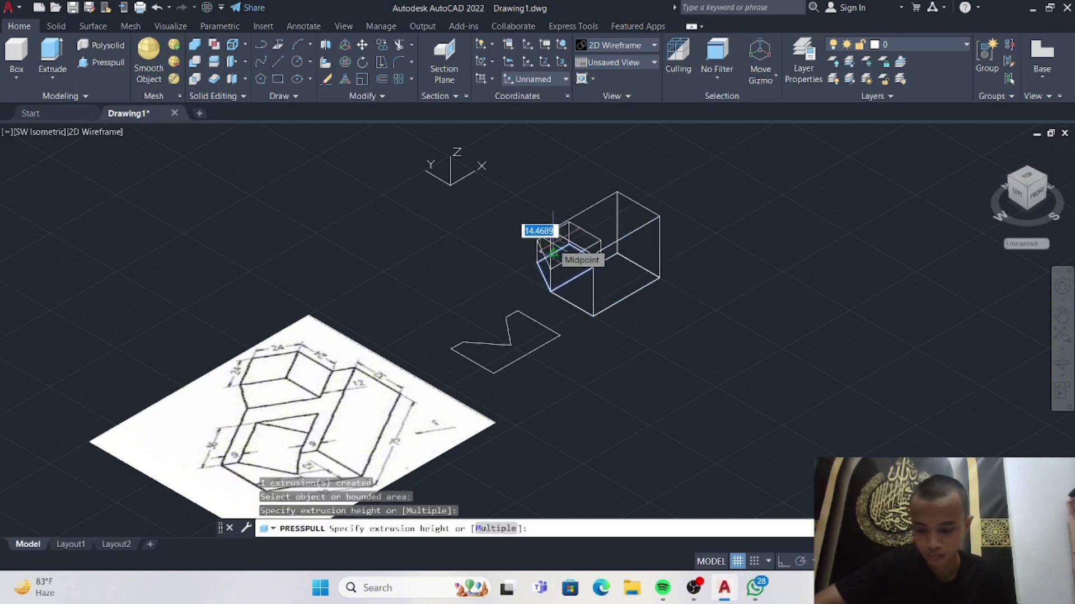
click(552, 253)
Presspull the V-notched profile to a height of 36.
click(487, 361)
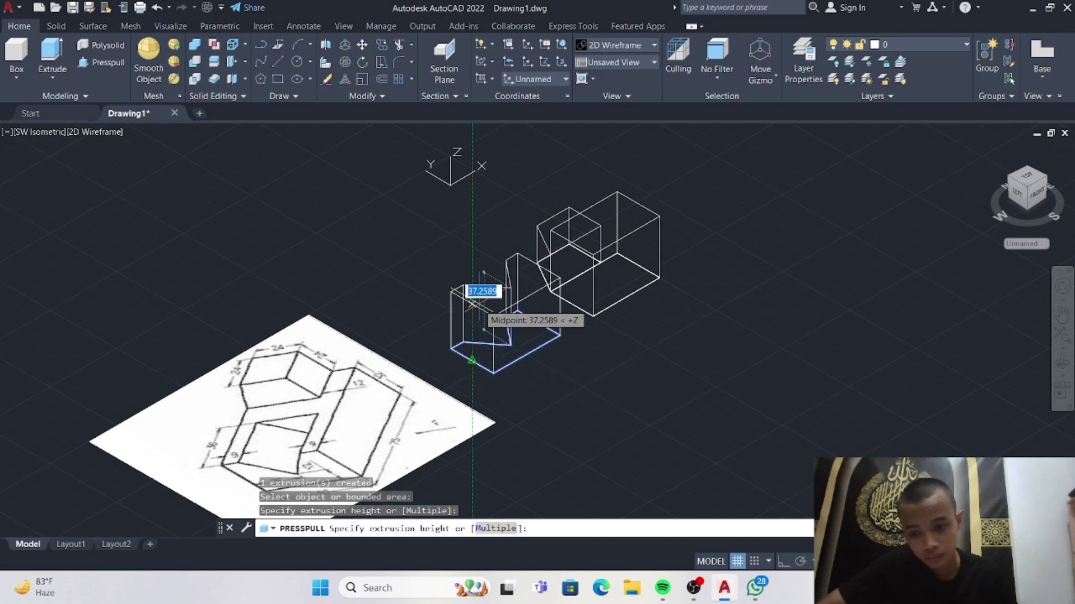
text(36)
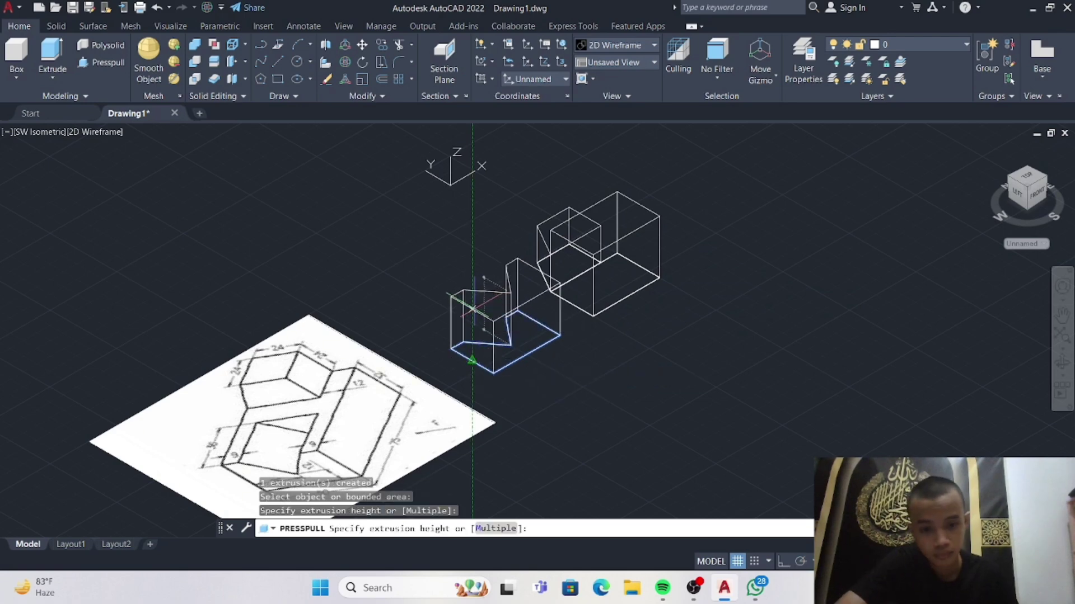
key(Return)
key(Return)
click(533, 306)
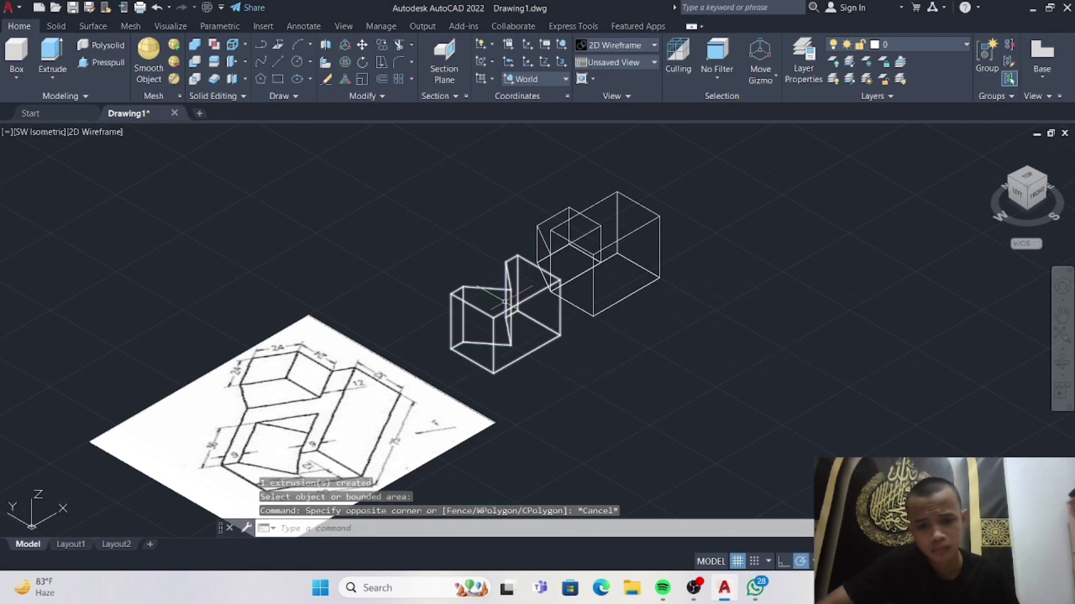
key(Escape)
key(Escape)
Rotate the V-notched solid upright about the X axis with 3D Rotate.
click(343, 62)
key(Escape)
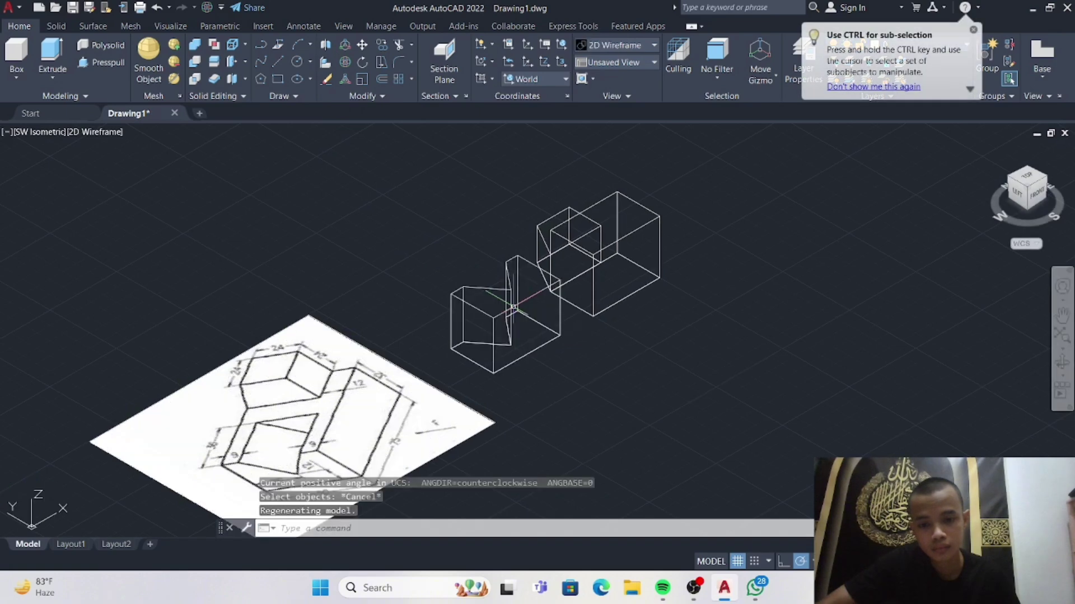
key(Return)
click(514, 298)
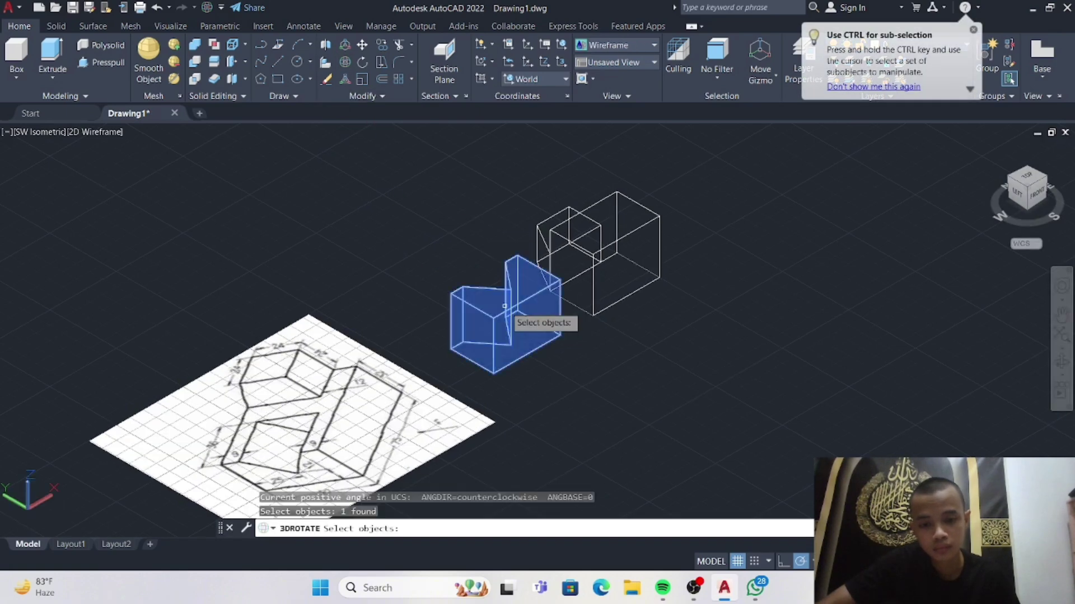
key(Return)
click(504, 318)
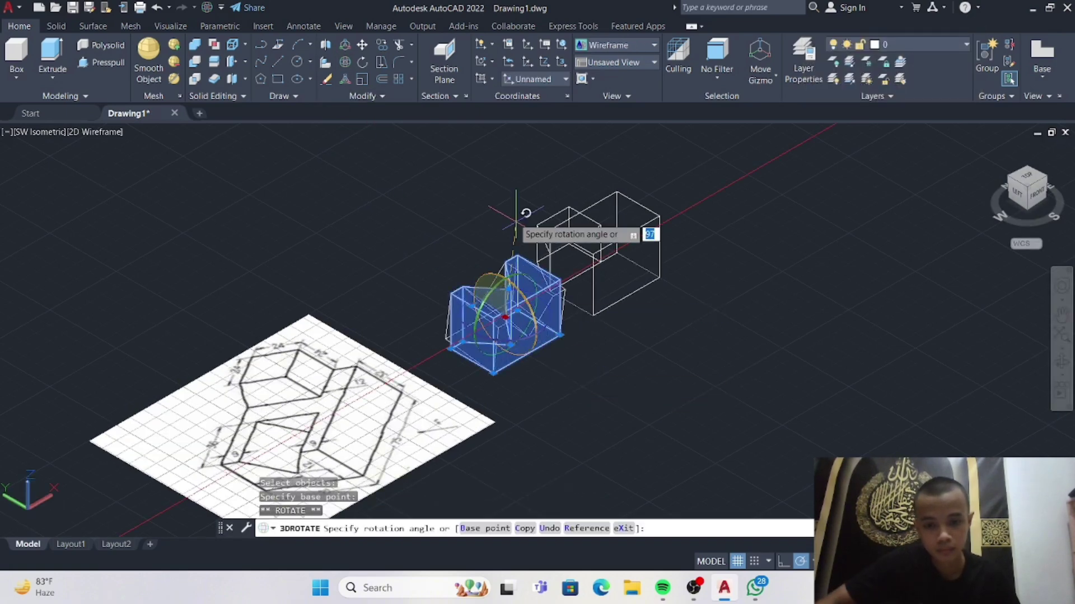
click(511, 160)
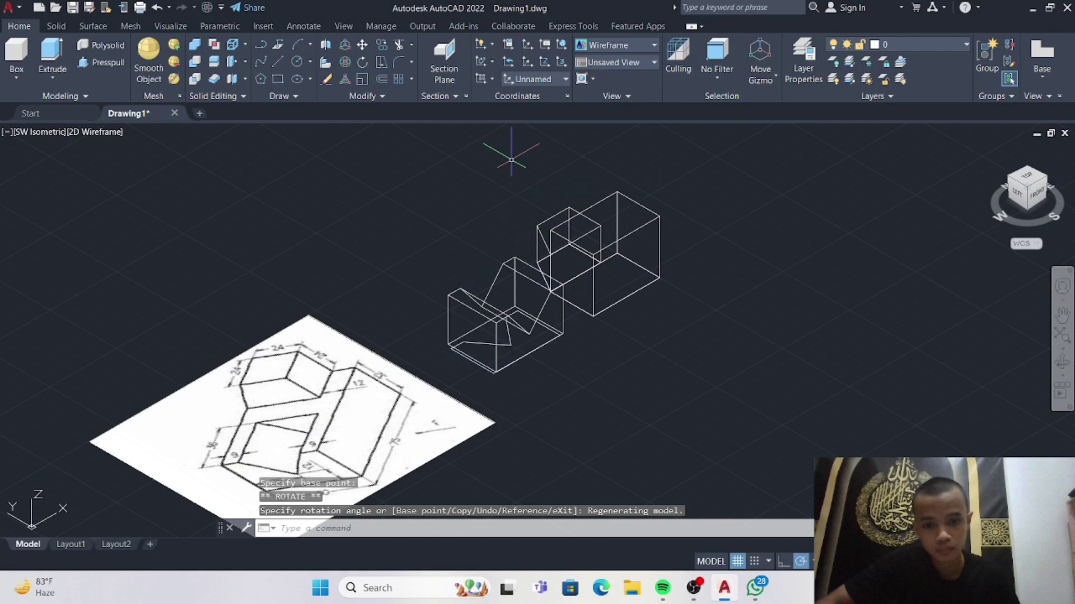
Rotate the rectangular block and its sloped raised solid upright about the X axis with 3D Rotate.
click(347, 63)
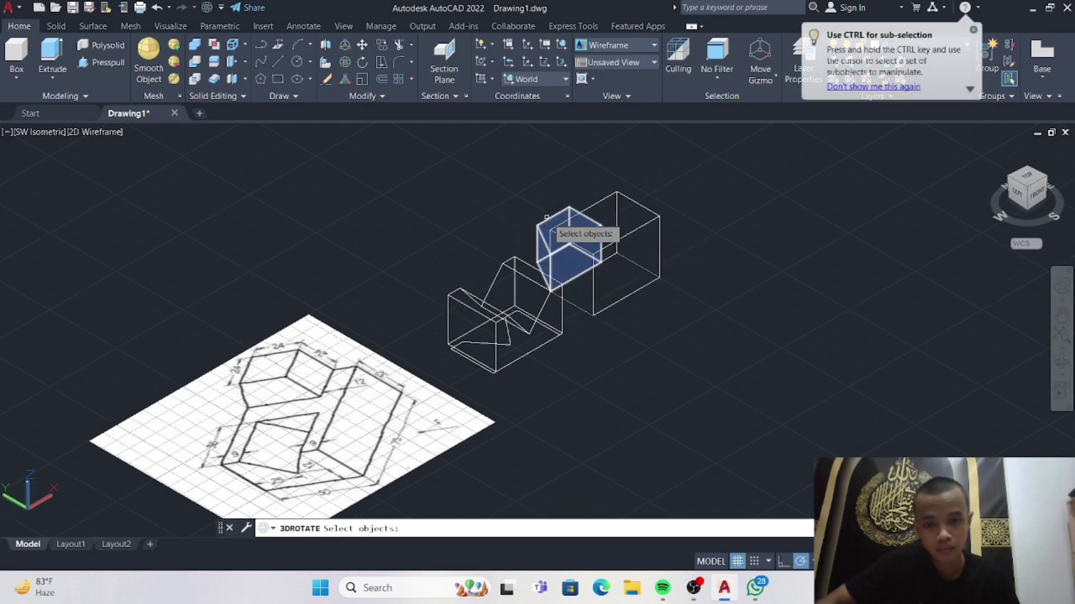
key(Escape)
shift+middle_drag(637, 259, 531, 347)
click(525, 185)
click(702, 365)
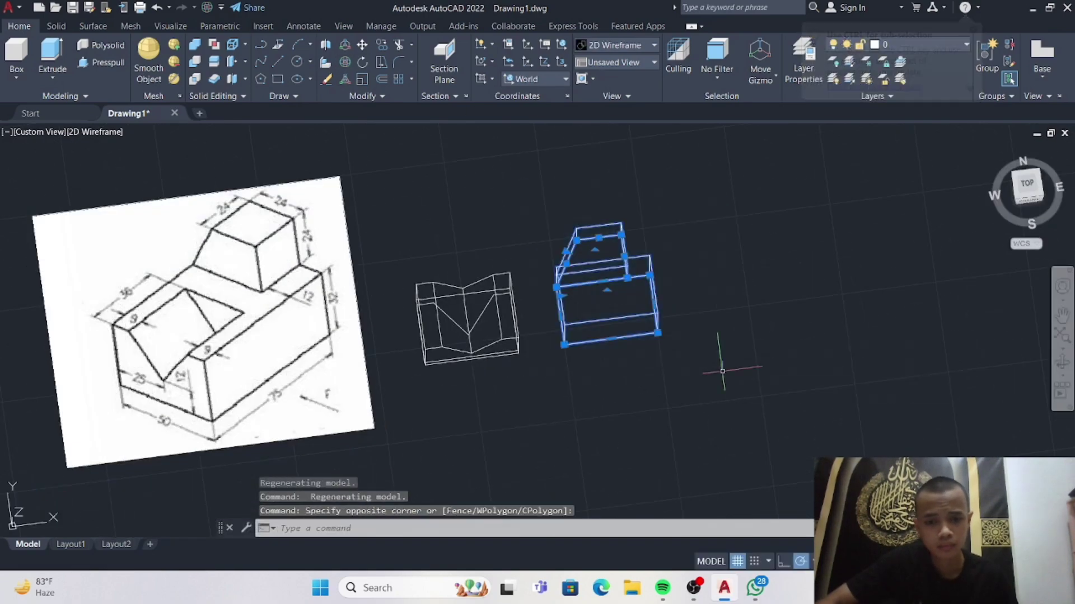
click(347, 77)
click(600, 292)
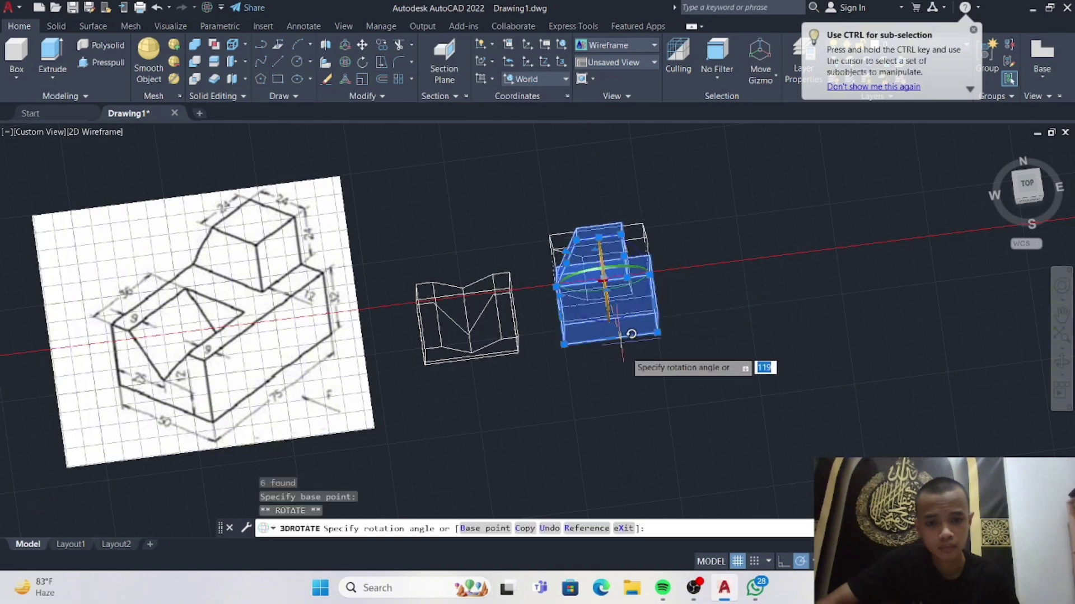
shift+middle_drag(590, 158, 707, 264)
scroll(706, 146, down, 2)
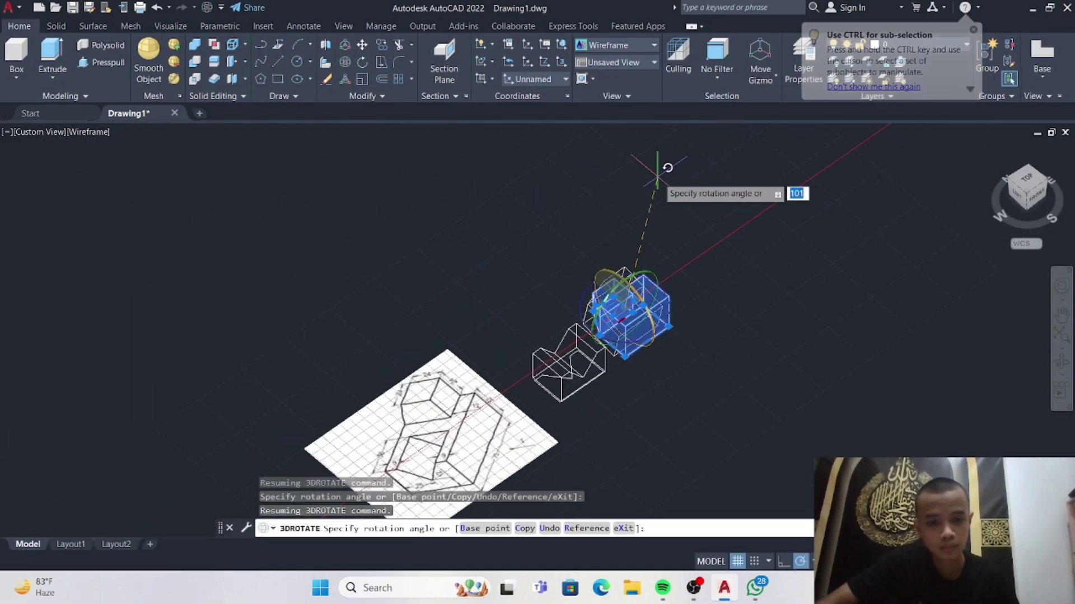
click(637, 159)
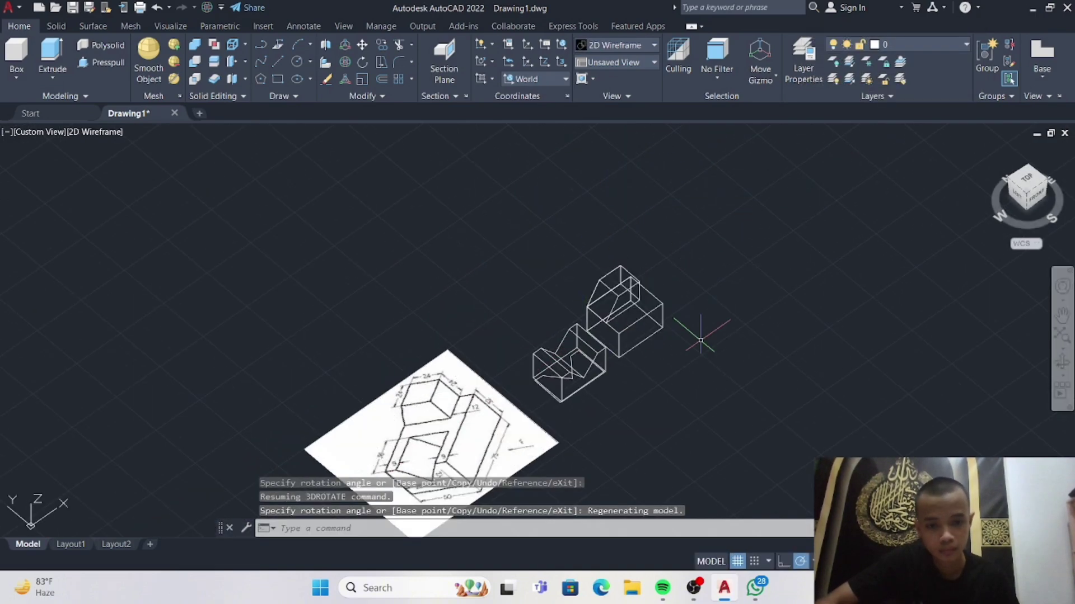
Move the V-notched solid against the rectangular block, matching the midpoints of their adjoining bottom edges.
scroll(672, 347, up, 5)
click(344, 305)
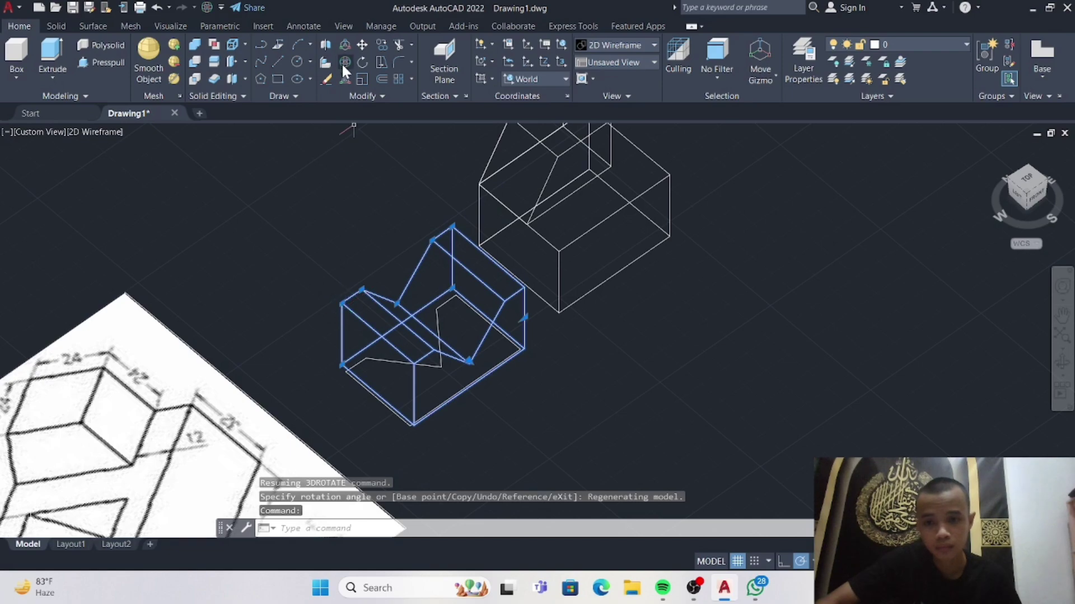
click(361, 45)
shift+middle_drag(460, 381, 661, 336)
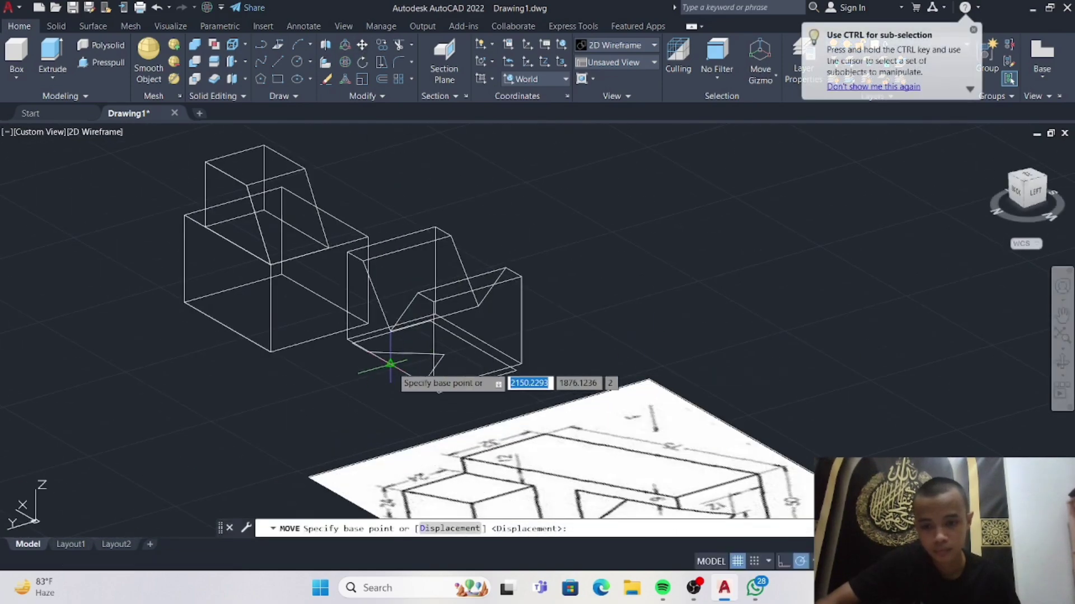
click(390, 364)
click(325, 299)
Delete the leftover V-notched outline beside the assembled solids.
shift+middle_drag(511, 308, 274, 323)
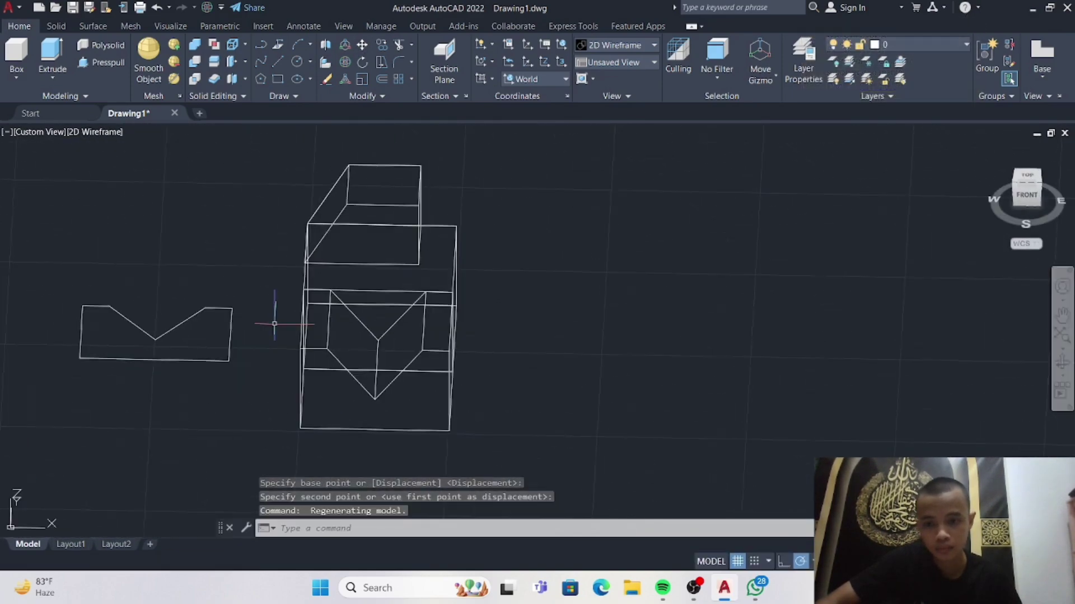
click(47, 231)
click(238, 385)
key(Delete)
Set the visual style of the view to Shades of Gray.
scroll(302, 369, down, 2)
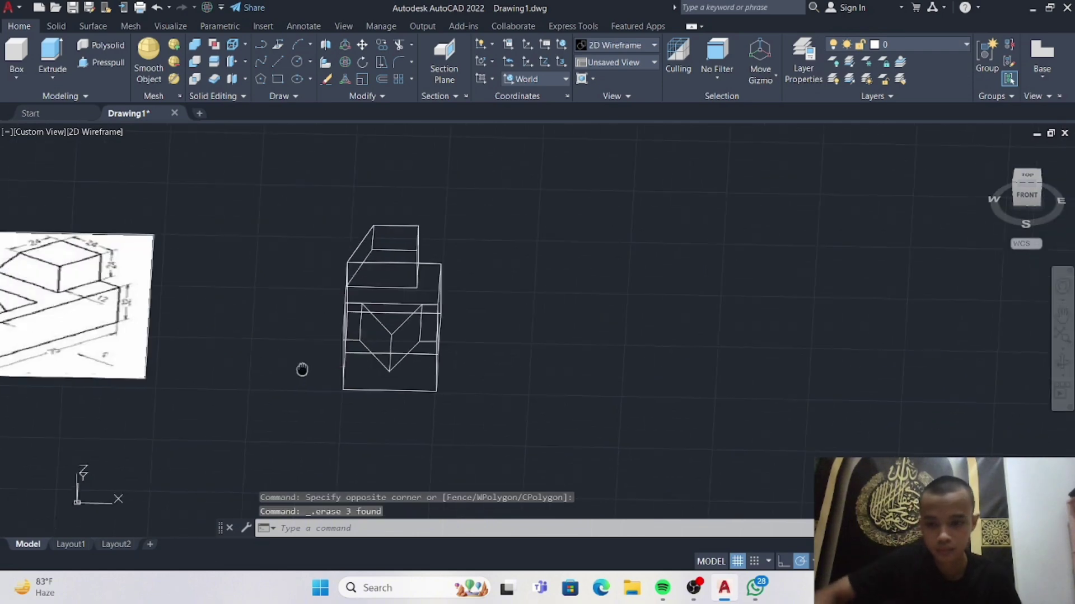
click(300, 171)
click(505, 403)
click(616, 45)
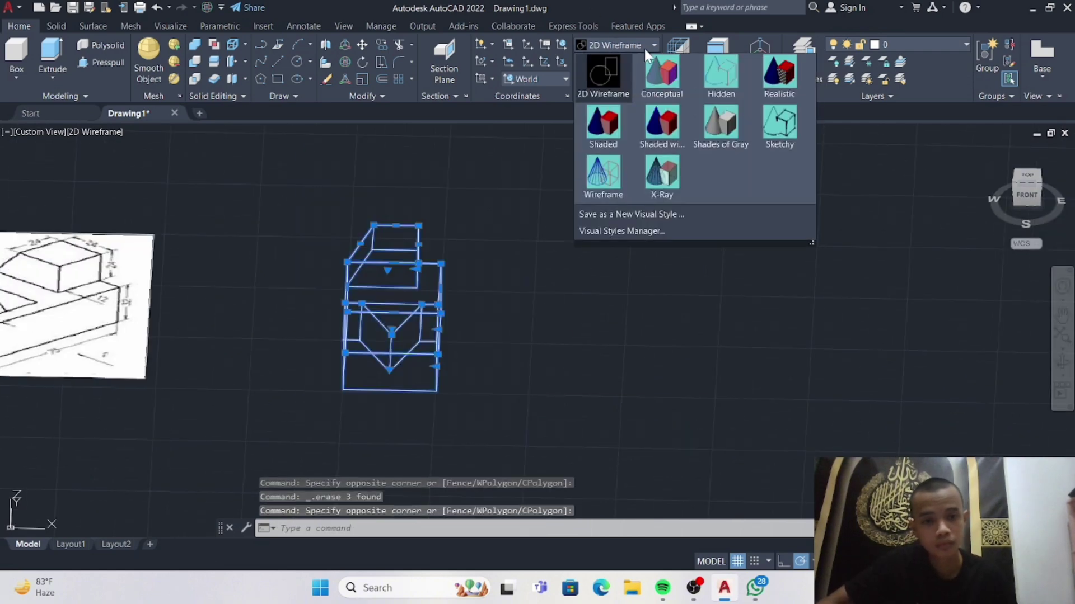
click(720, 113)
Join the V-notched solid, the rectangular block and the sloped raised solid into one body with Union.
click(307, 166)
click(569, 420)
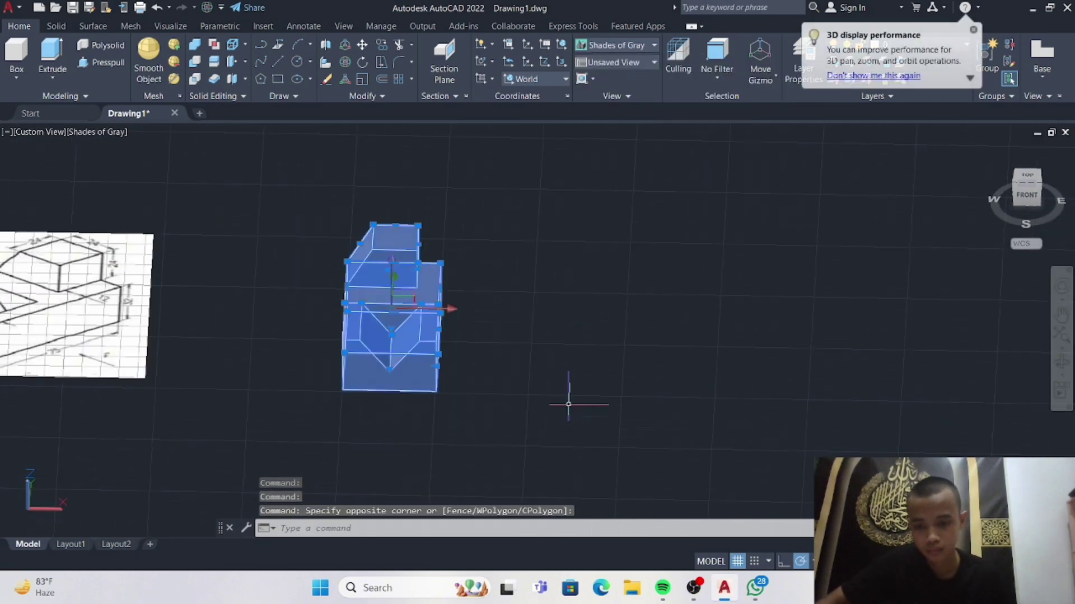
text(union)
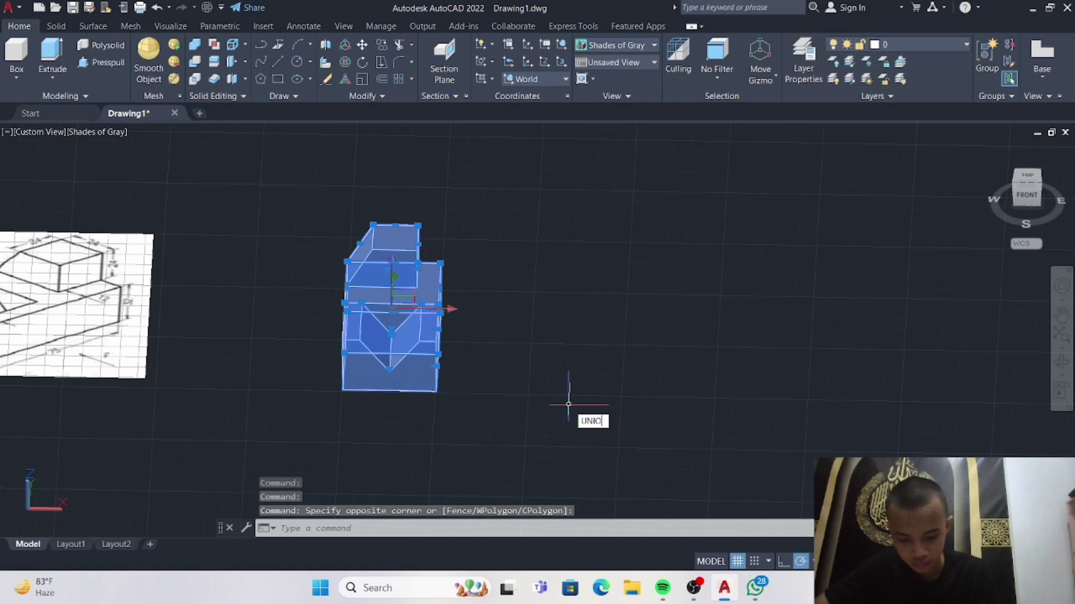
key(Return)
click(426, 372)
click(395, 295)
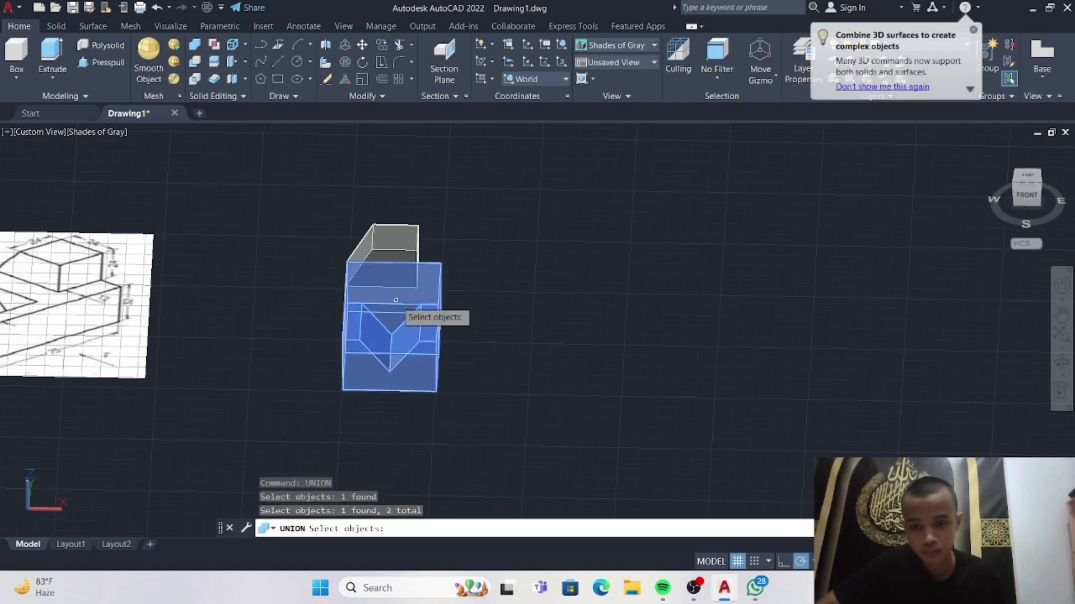
click(401, 255)
key(Return)
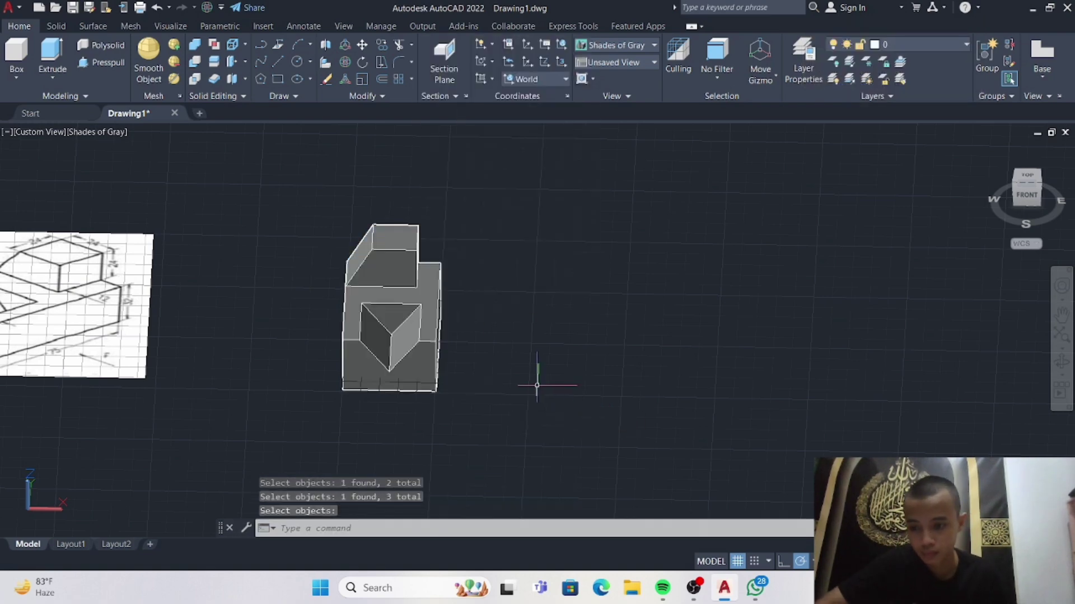
Move the joined solid beside the reference drawing.
scroll(537, 383, down, 1)
middle_drag(529, 381, 640, 348)
click(528, 243)
click(528, 243)
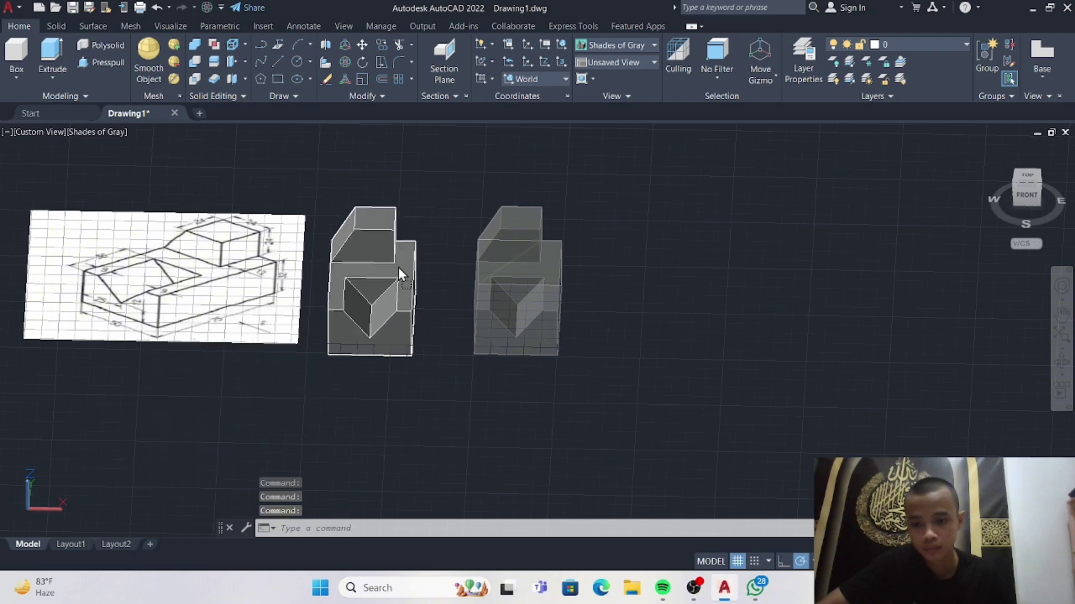
click(371, 256)
click(647, 336)
key(Delete)
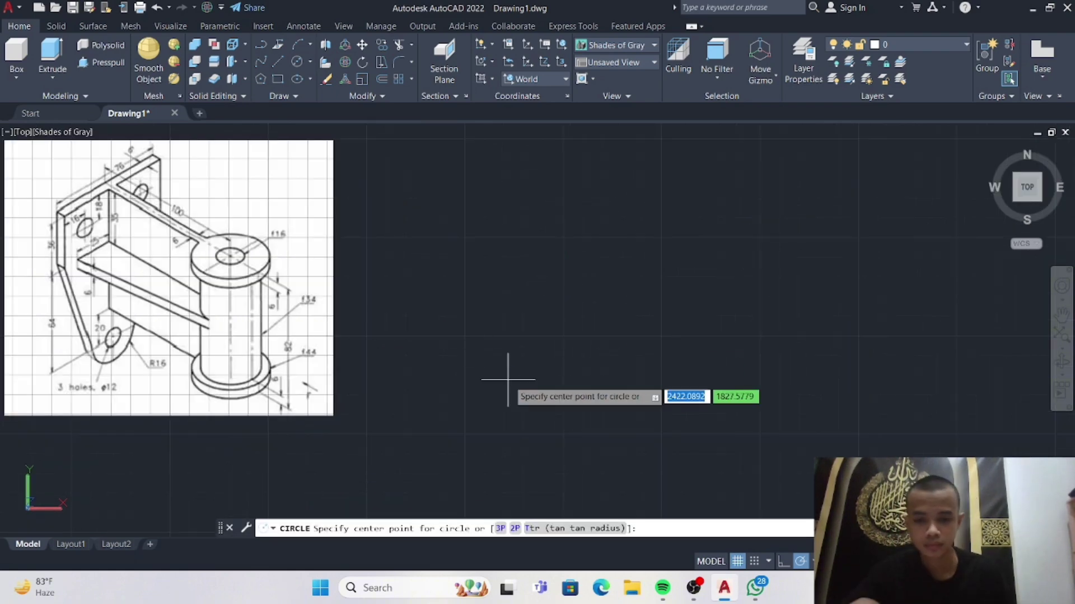
Draw two concentric circles with radii 6 and 16 beside the bracket reference drawing.
click(508, 380)
key(Return)
key(Return)
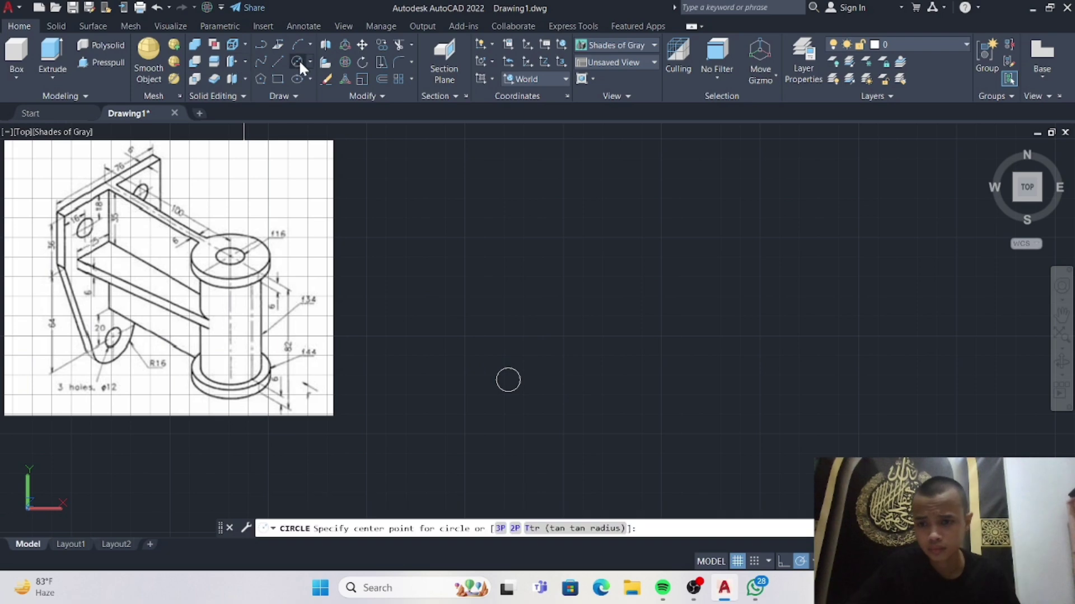
click(310, 61)
click(321, 117)
click(508, 380)
text(16)
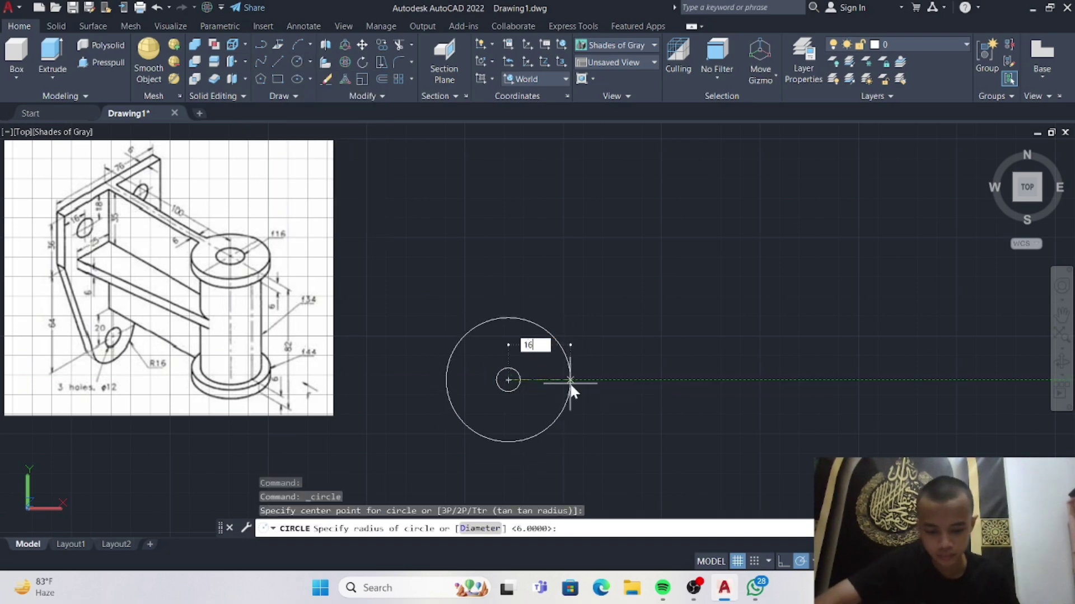
key(Return)
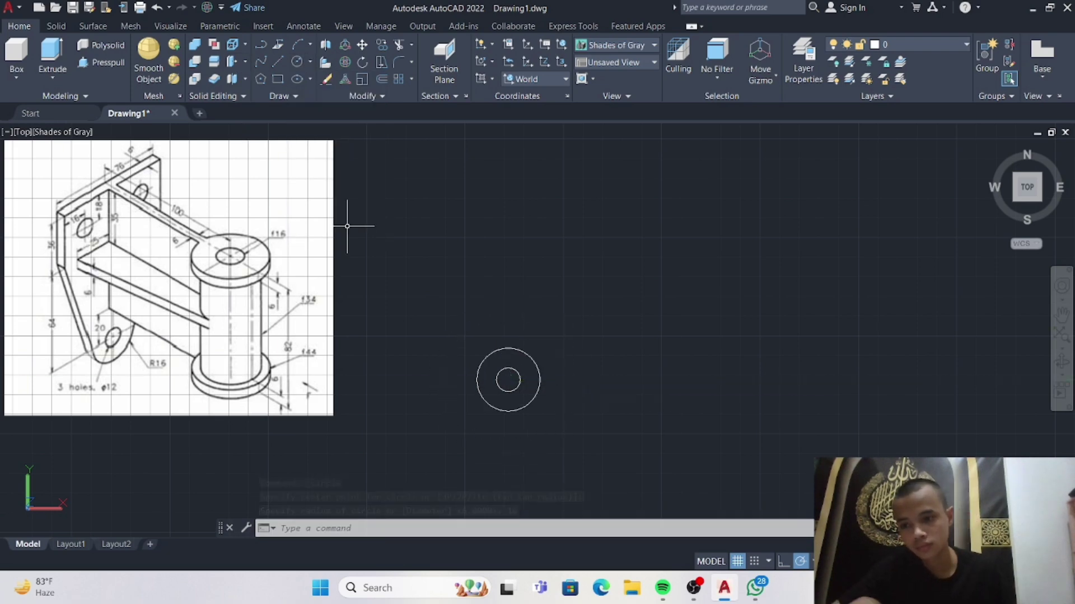
Draw a line 100 straight up from the circles' centre, continuing 38 horizontally to the right.
click(278, 62)
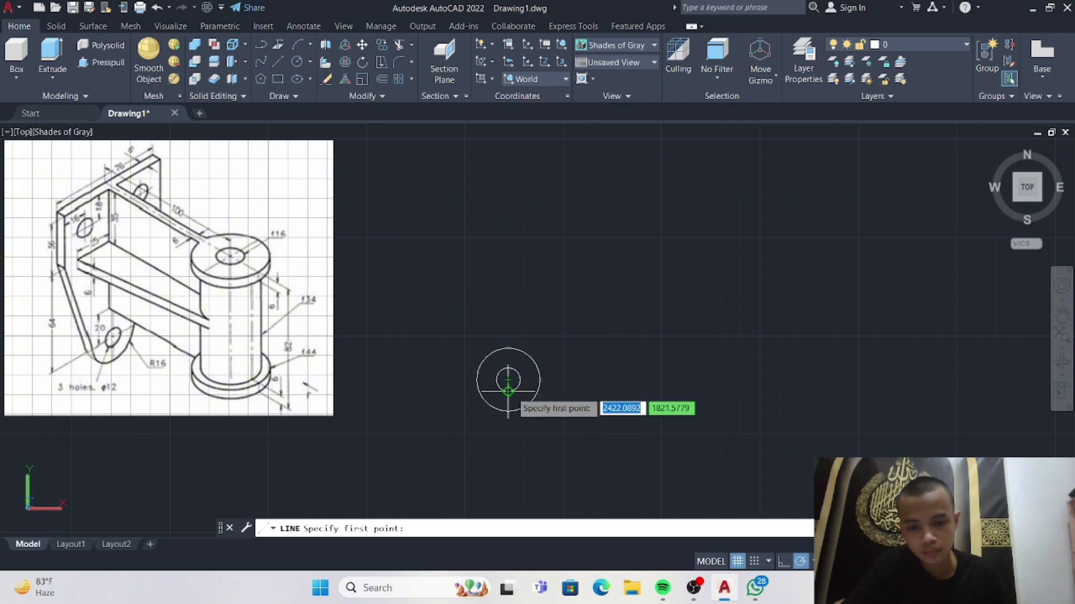
click(508, 381)
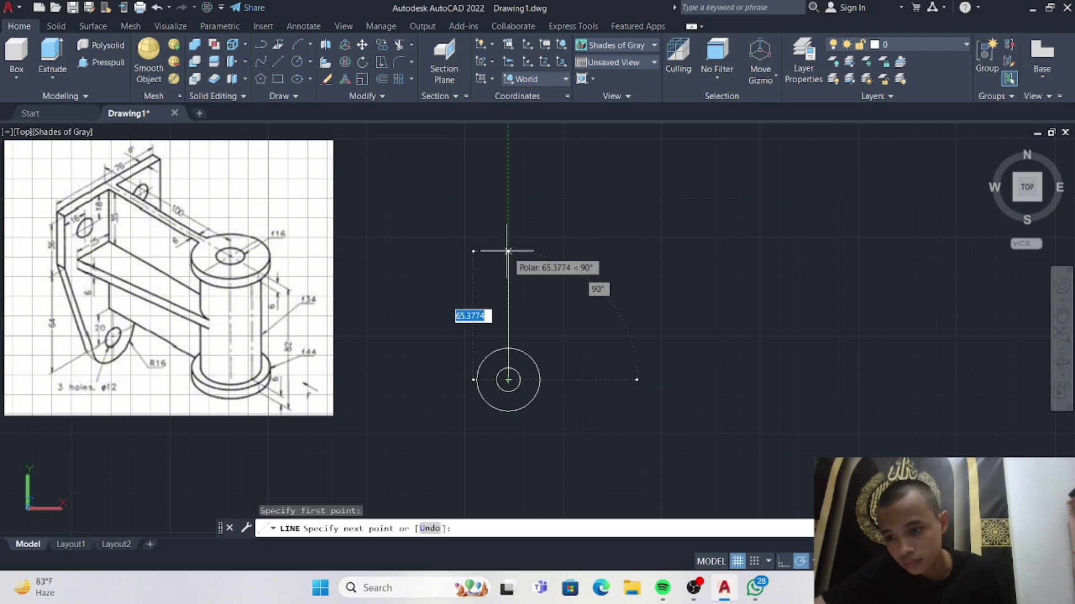
text(100)
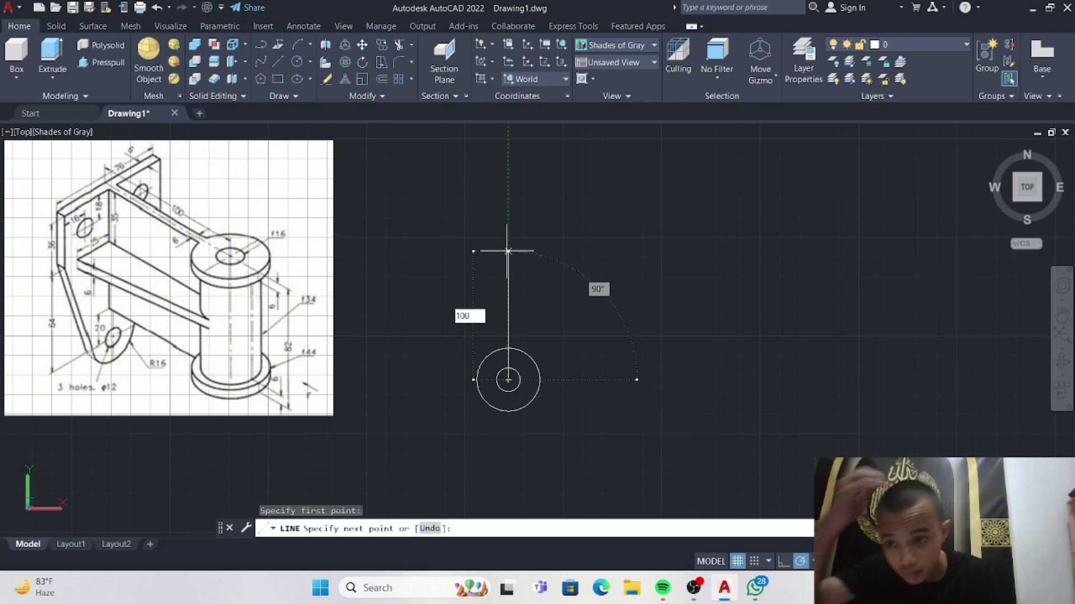
key(Return)
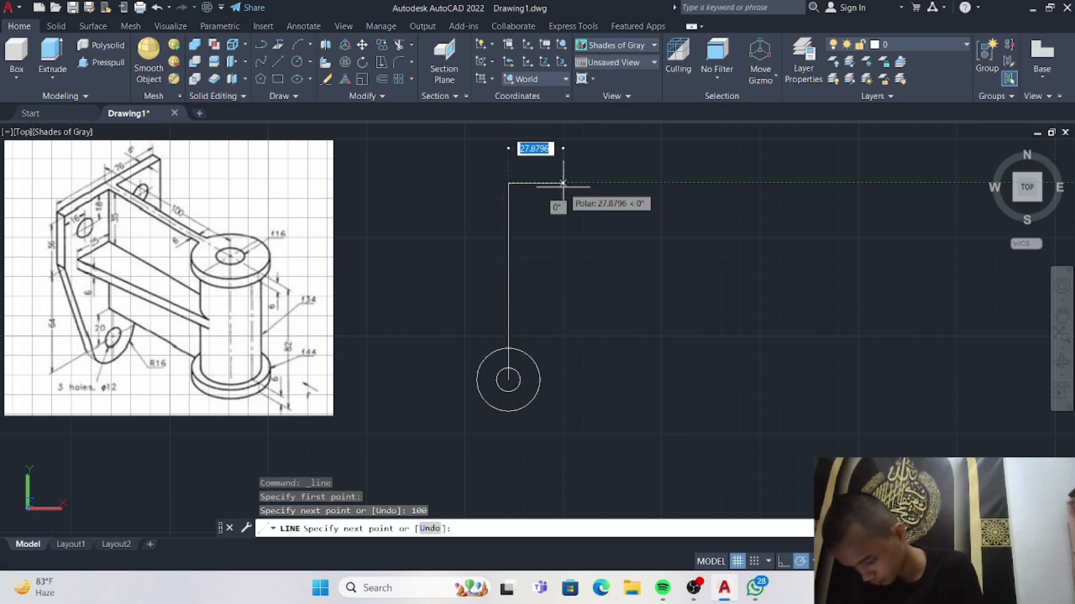
text(38)
key(Return)
key(Escape)
Draw a horizontal line 38 long to the left from the upper end of the vertical centre line.
click(277, 62)
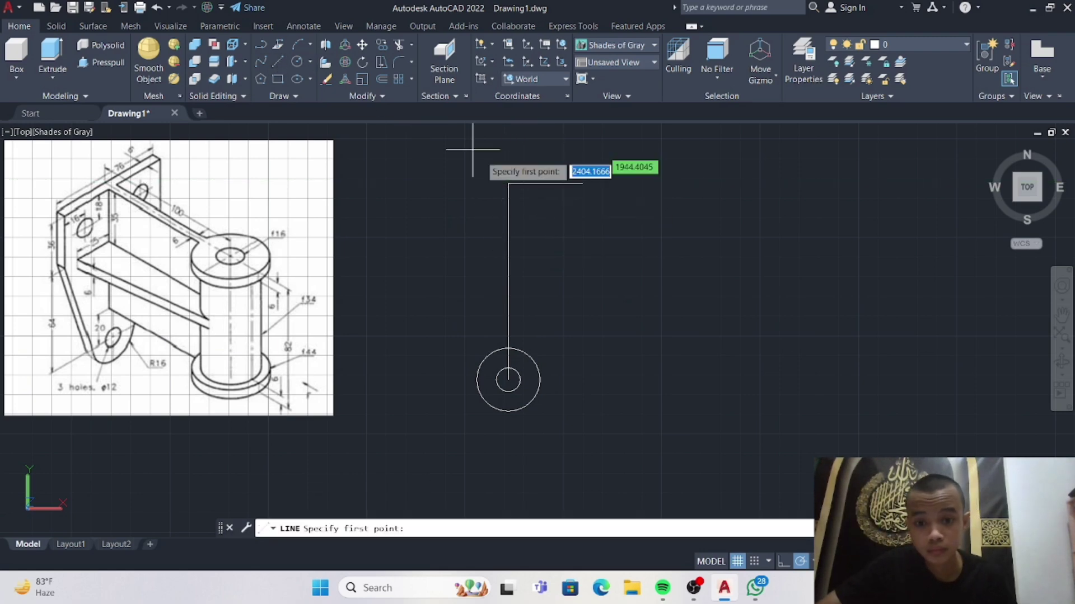
click(508, 183)
text(38)
key(Return)
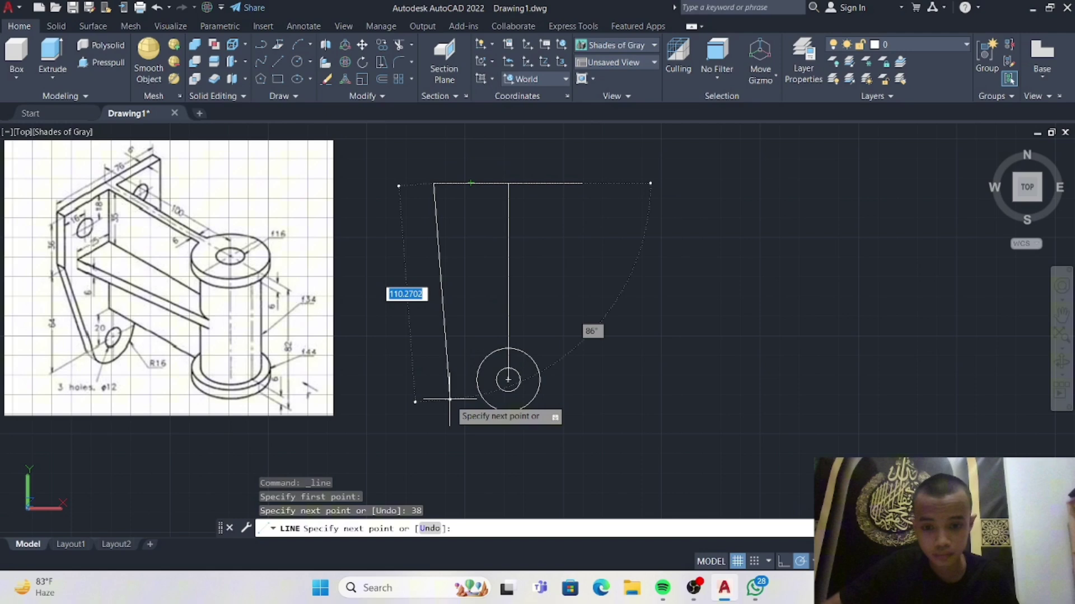
click(475, 379)
key(Escape)
click(277, 62)
key(Escape)
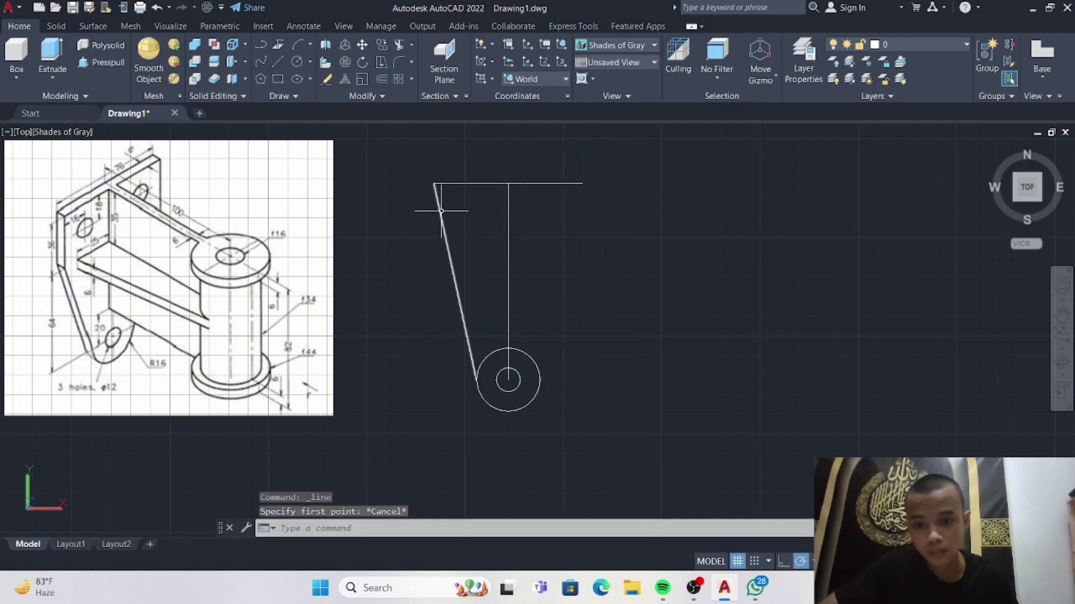
click(440, 211)
key(Delete)
Draw a line 36 straight down from the top edge's left end, continuing to the outer circle's left quadrant.
key(l)
key(Return)
click(433, 183)
text(3)
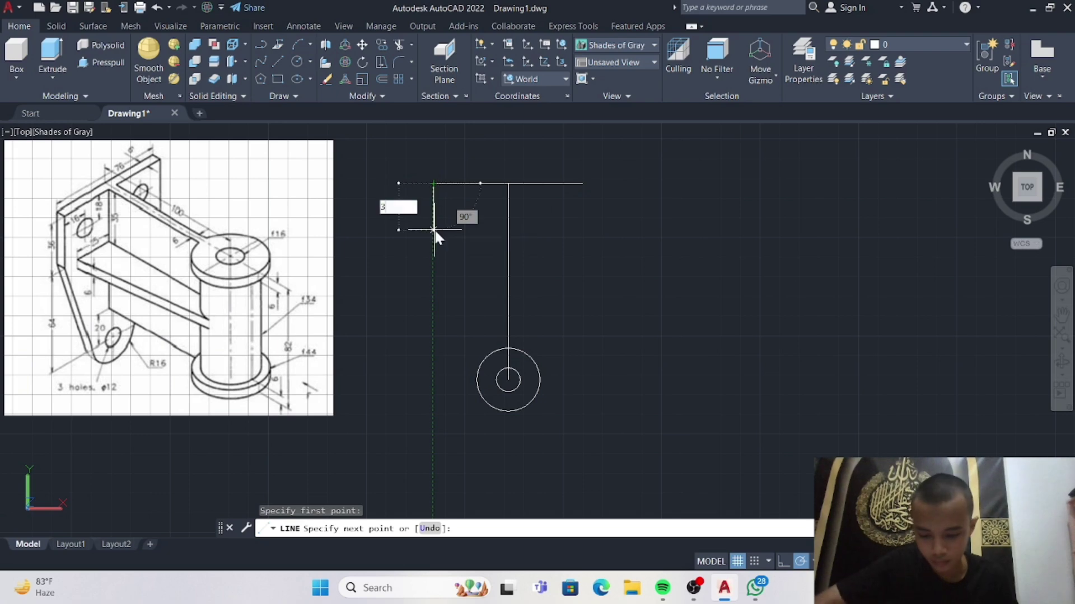
text(6)
key(Return)
click(476, 380)
key(Escape)
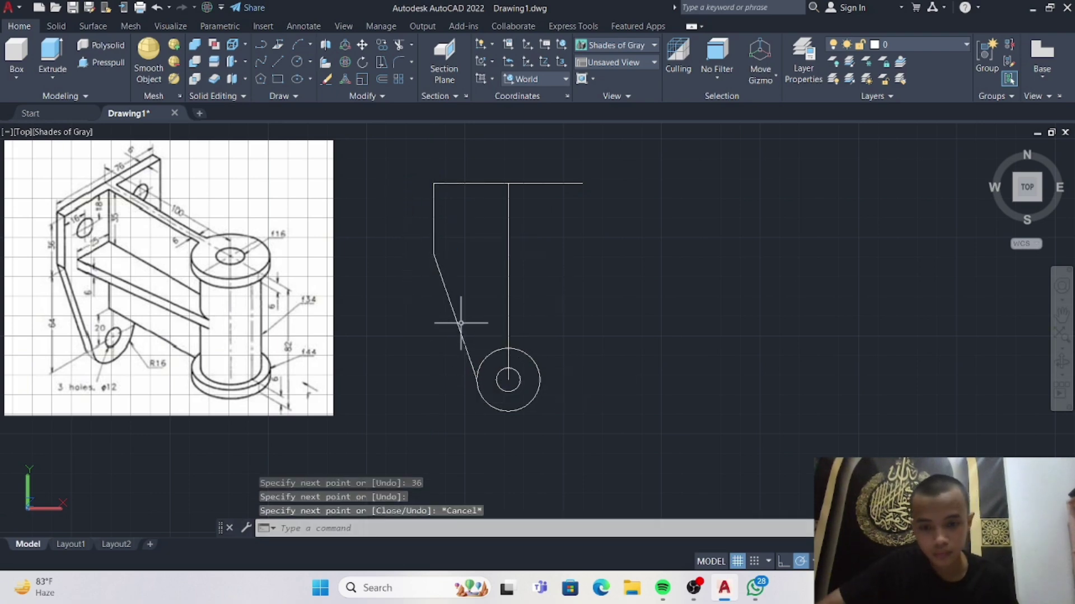
Mirror the vertical side line and the slanted line across the vertical centre line, keeping the originals.
click(452, 311)
click(436, 224)
click(345, 78)
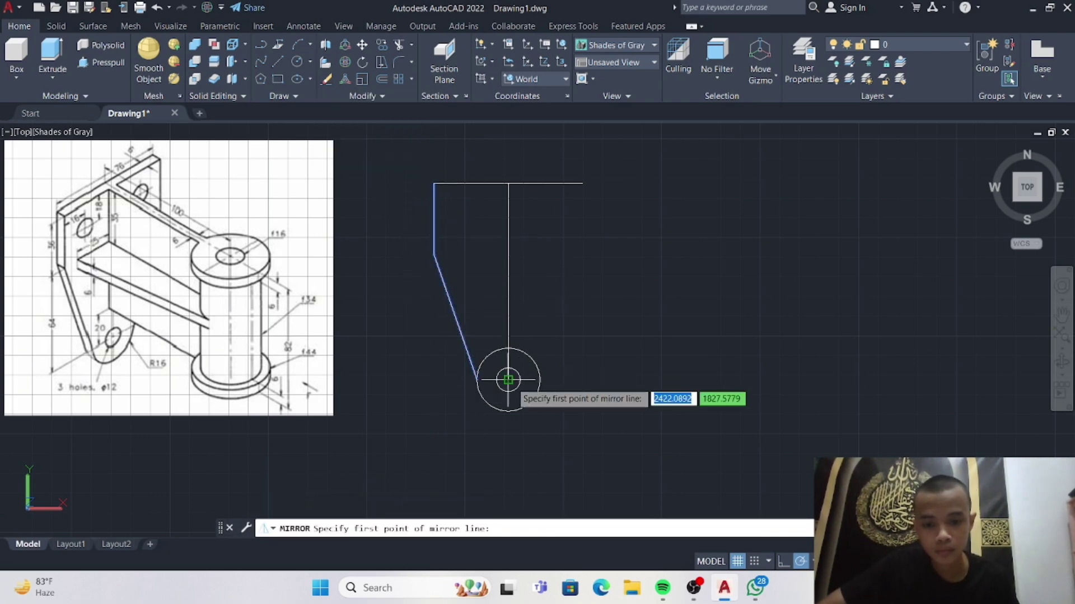
click(508, 380)
click(508, 261)
key(Return)
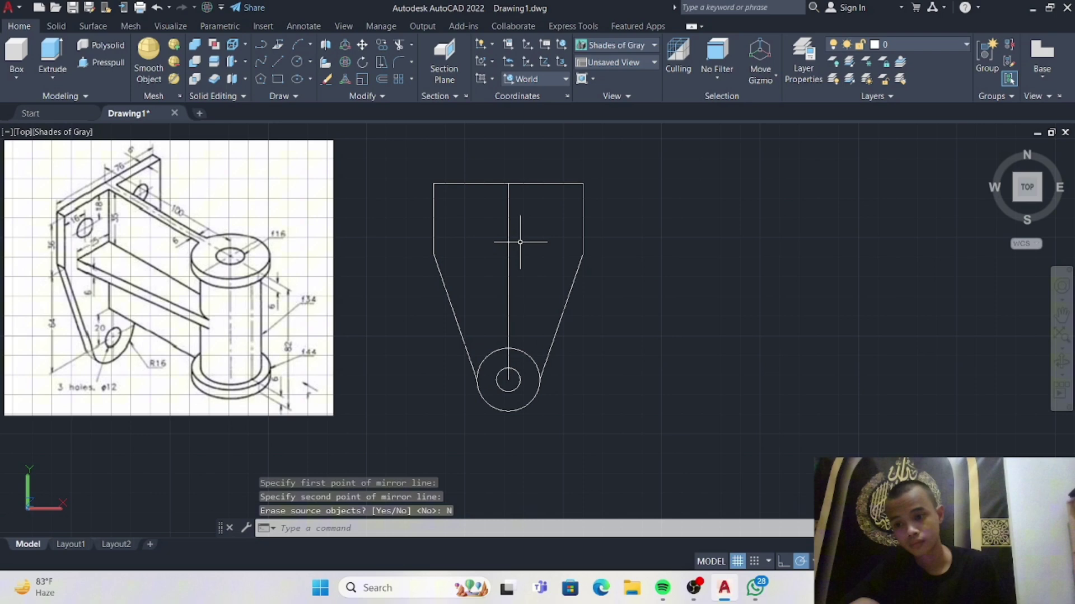
click(303, 59)
click(337, 104)
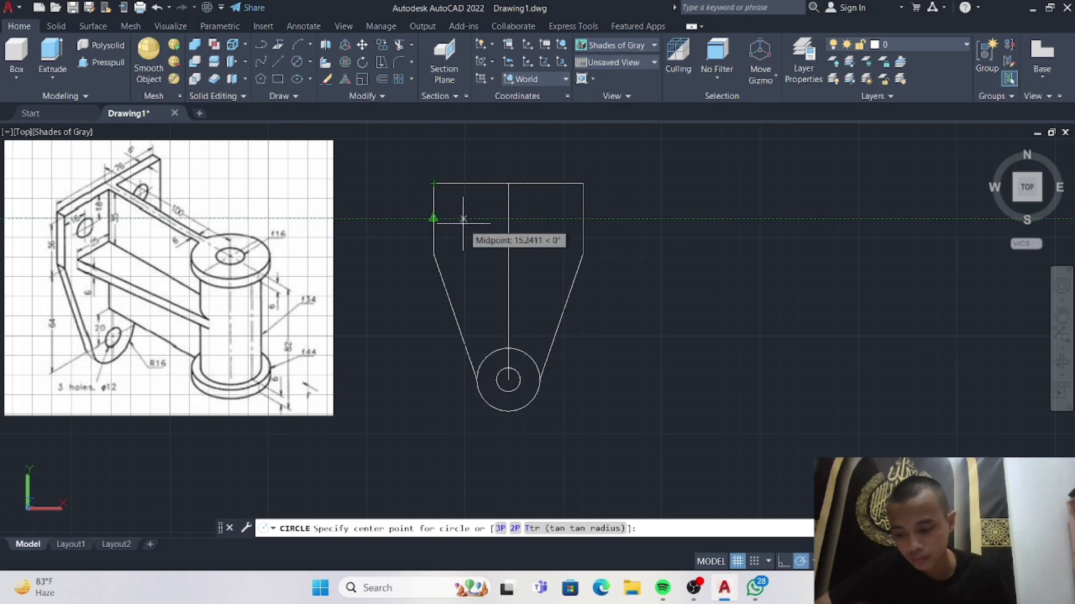
key(Escape)
Draw a horizontal line across the full width of the plate profile, 18 below its top edge.
text(l)
key(Return)
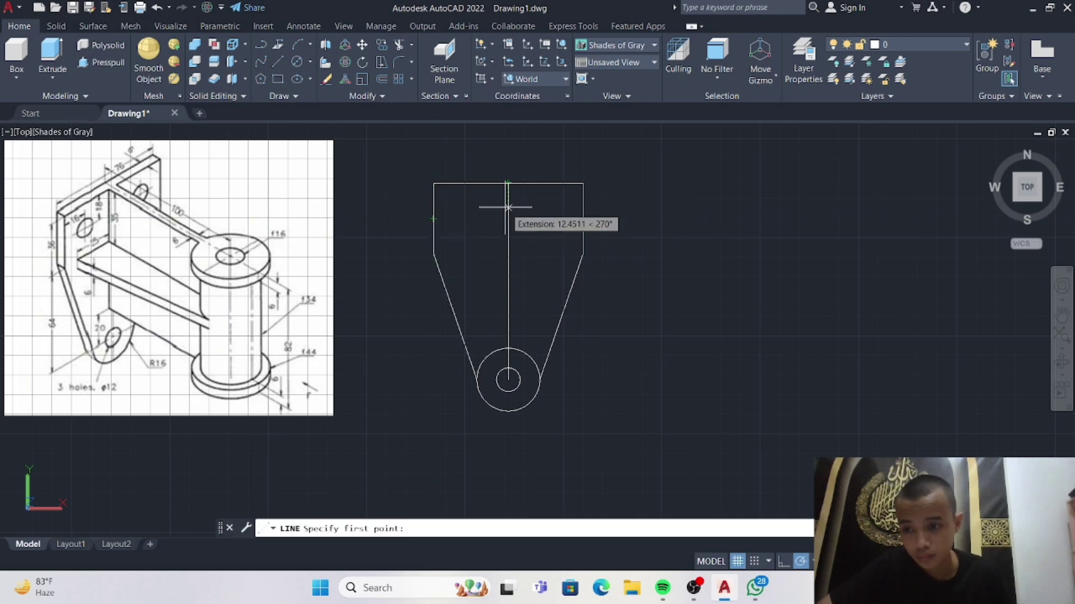
text(18)
key(Return)
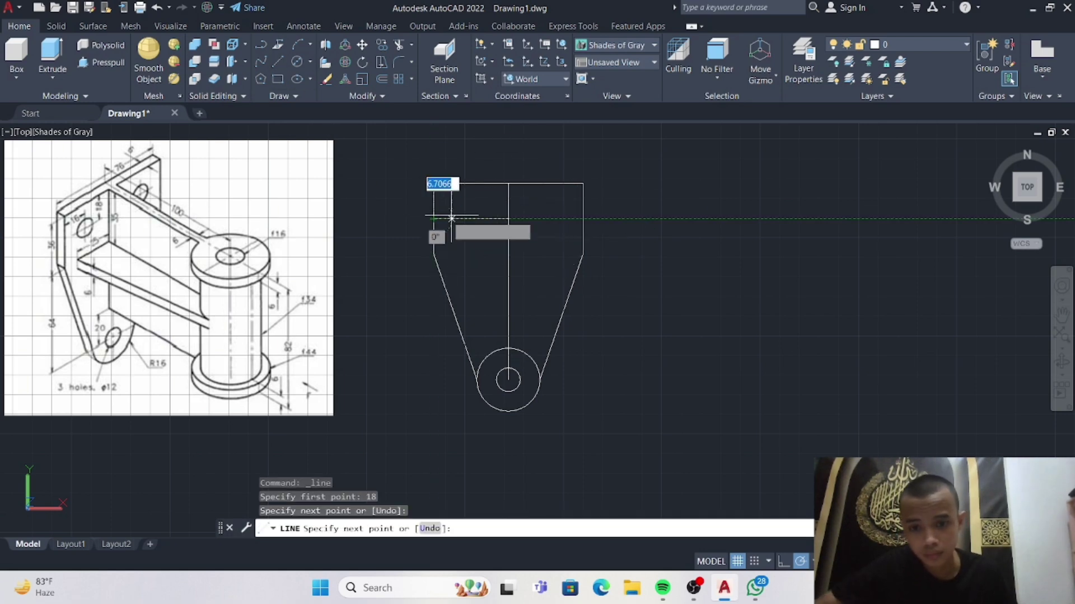
click(588, 218)
key(Return)
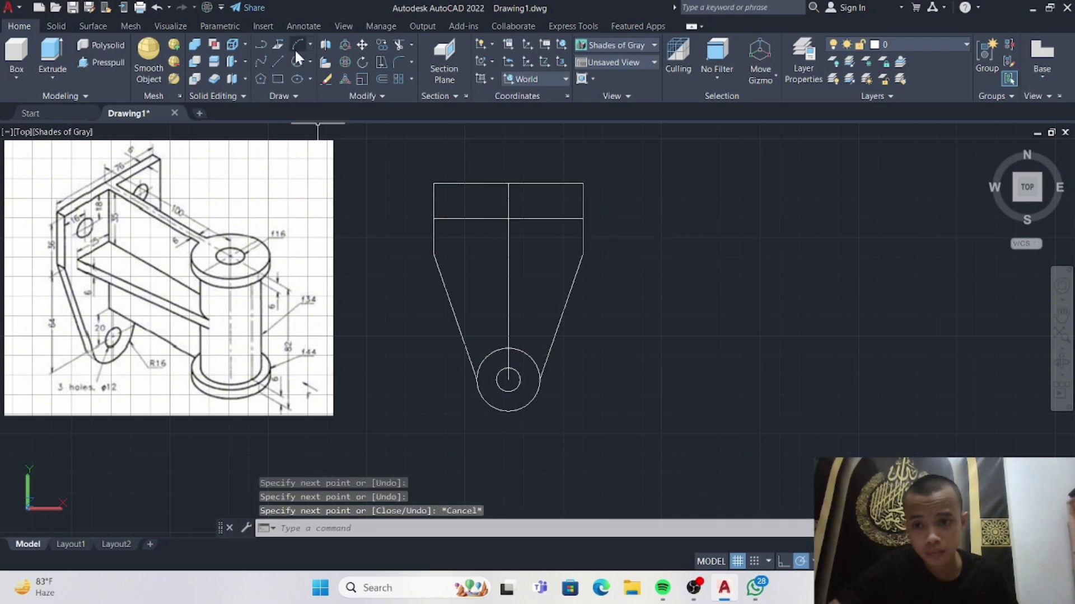
Draw a circle of diameter 12 centred on the horizontal construction line, 16 in from the plate's left edge.
text(c)
key(Return)
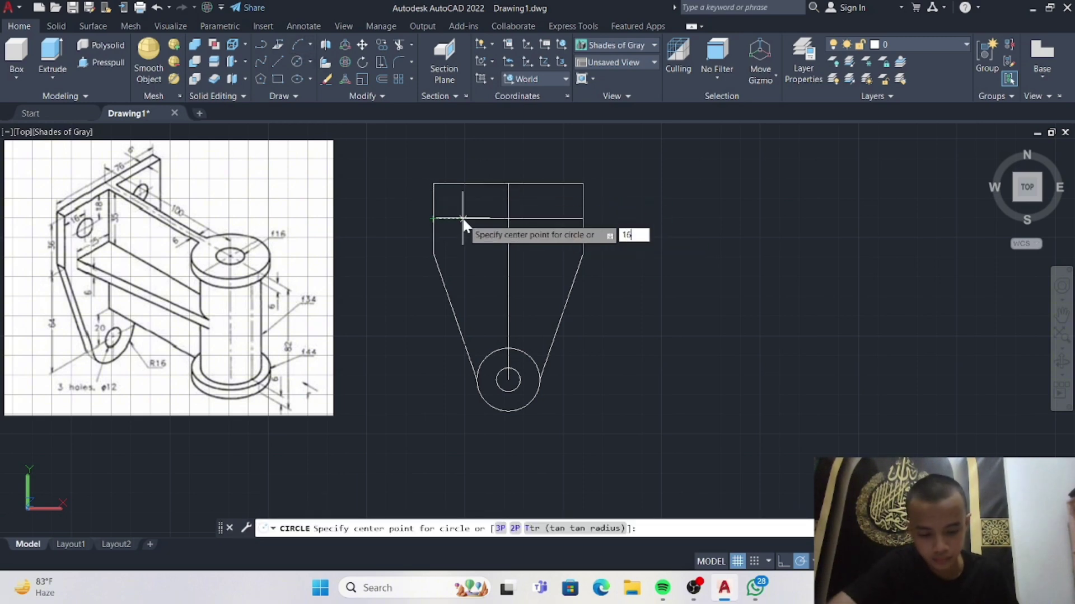
key(Return)
key(Escape)
click(297, 61)
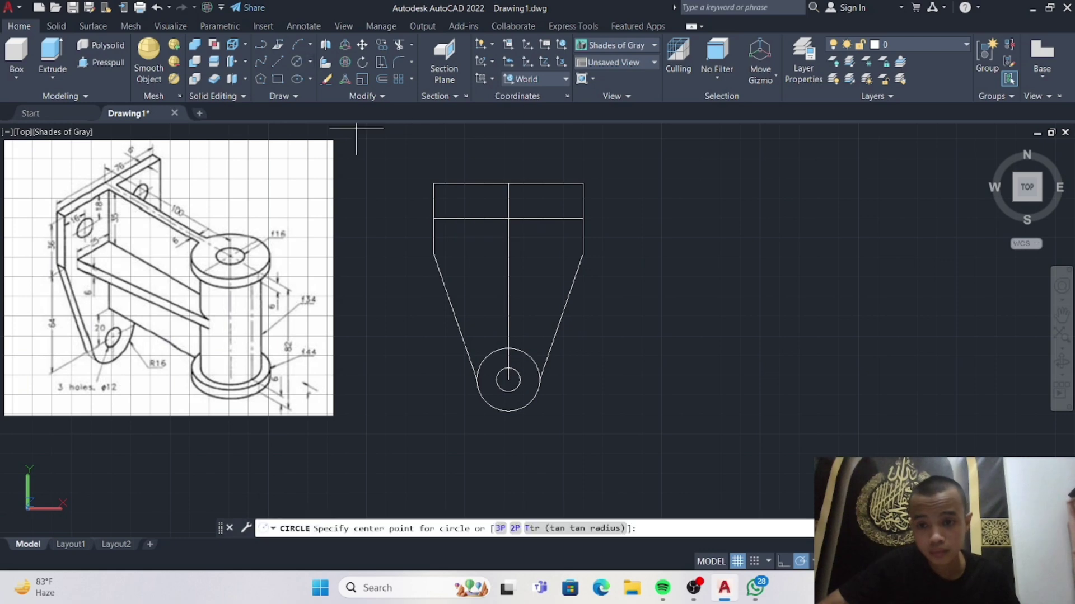
text(16)
key(Return)
text(d)
key(Return)
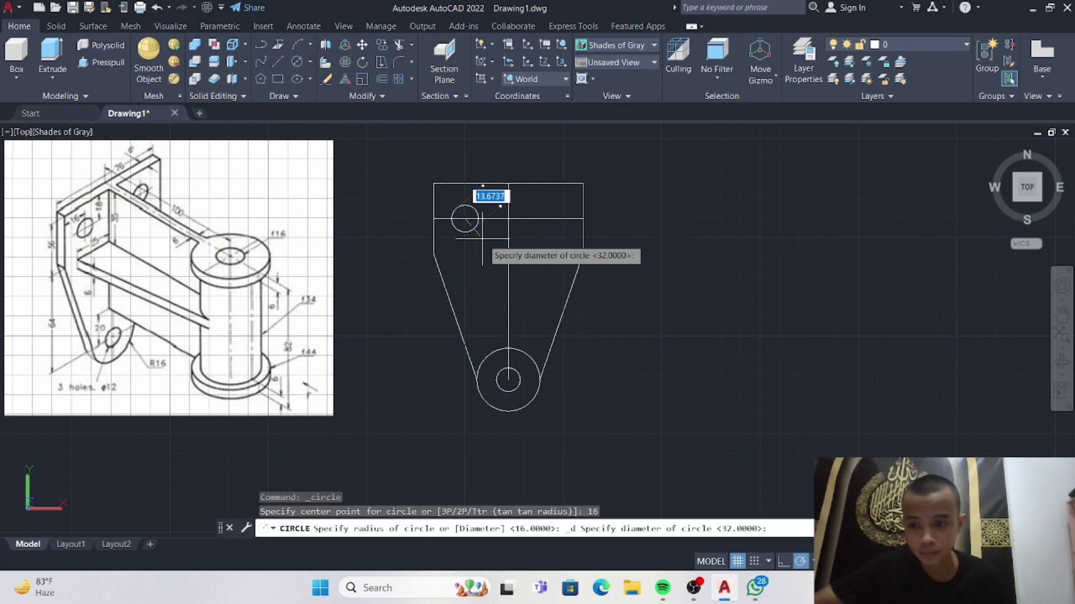
key(Return)
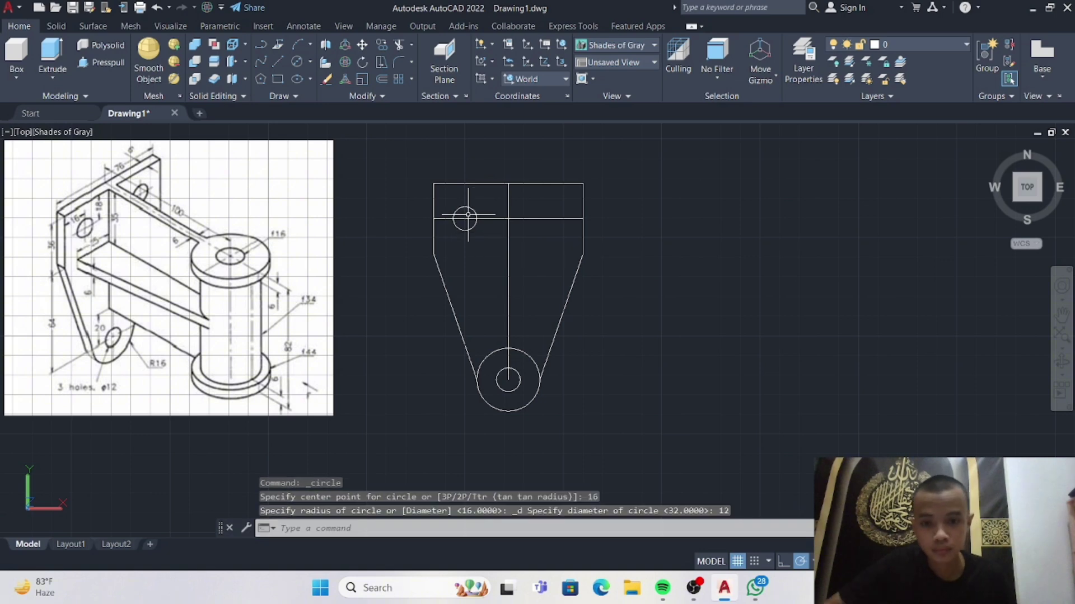
Mirror the upper hole circle across the vertical centre line, keeping the original, and delete the horizontal construction line.
click(467, 209)
click(367, 95)
click(381, 62)
click(508, 380)
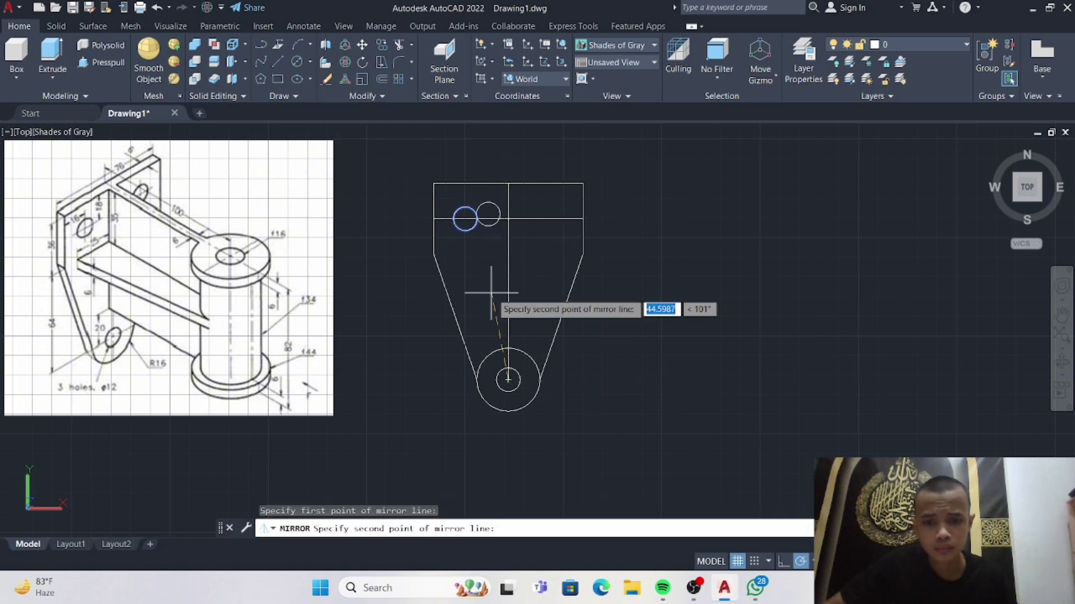
click(507, 297)
key(Return)
click(492, 218)
key(Delete)
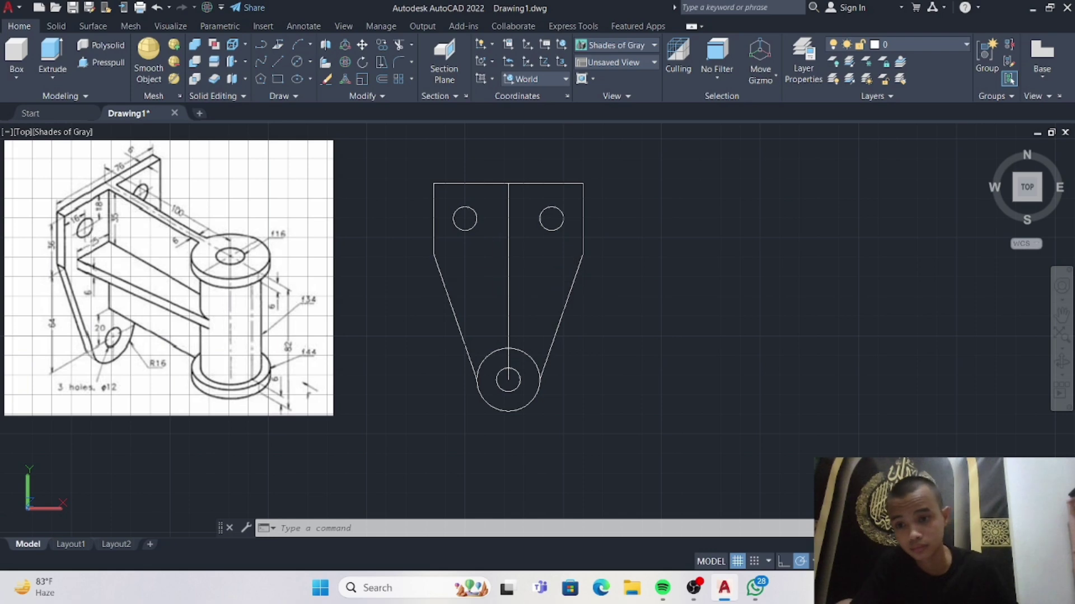
click(278, 61)
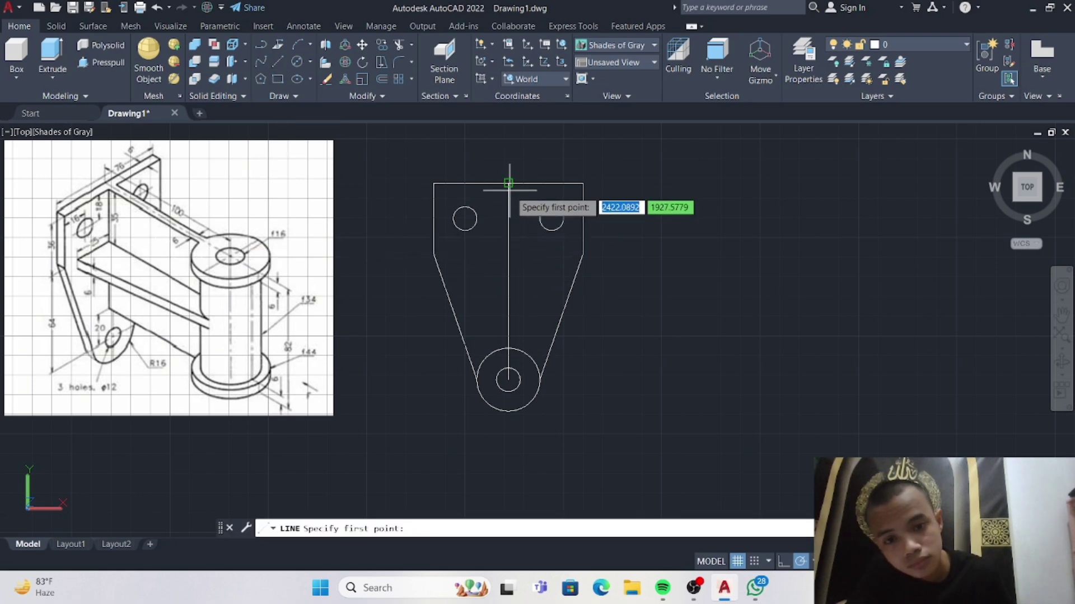
text(35)
key(Return)
click(433, 252)
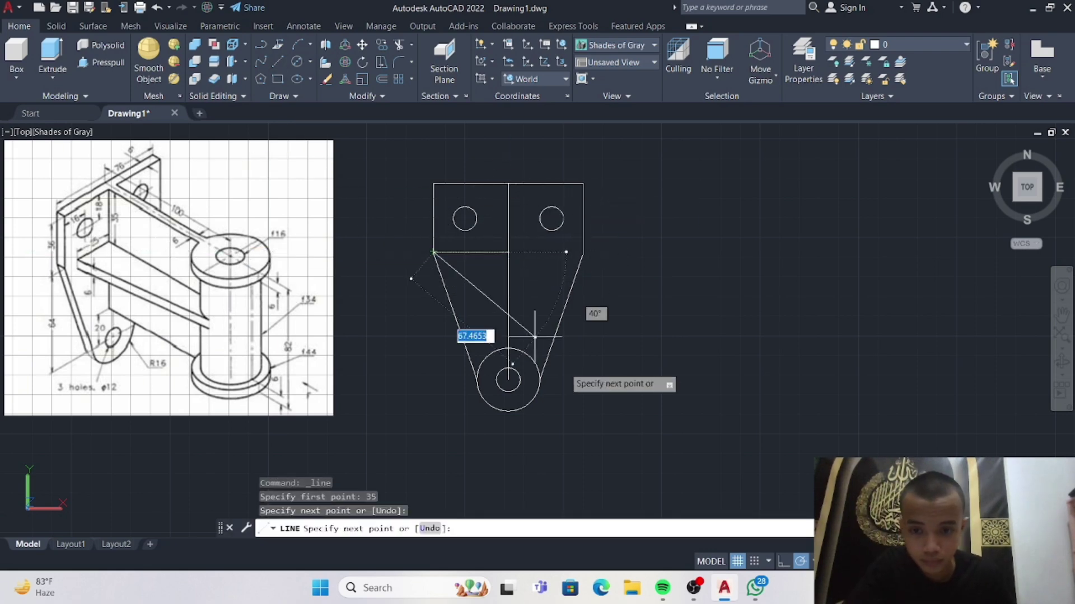
key(Escape)
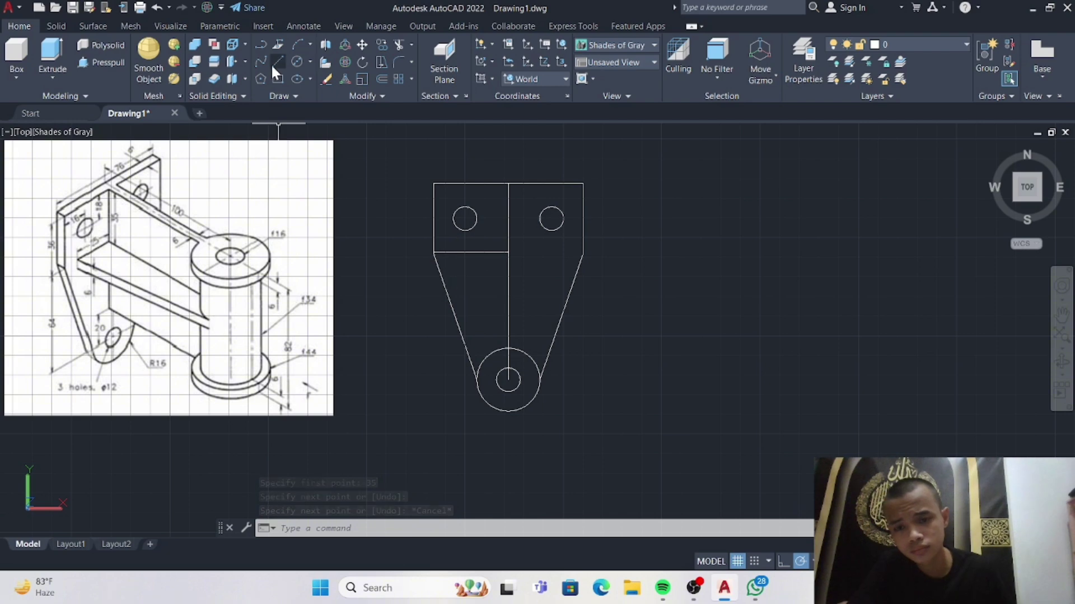
click(461, 253)
click(465, 246)
key(Delete)
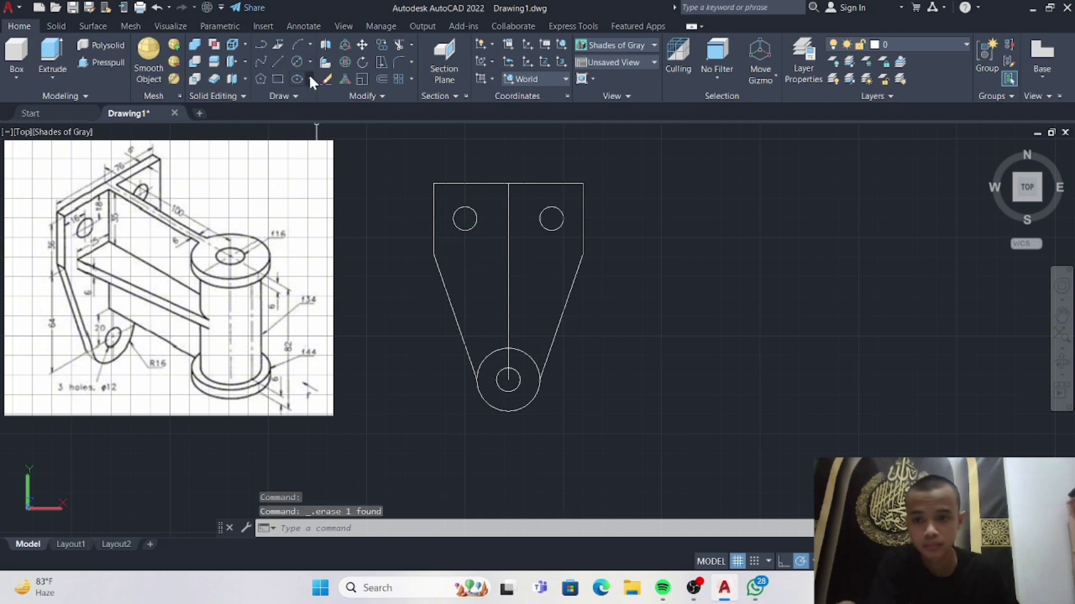
Draw a horizontal line 25 long to the left from the centre line, starting 35 below the top edge.
click(277, 62)
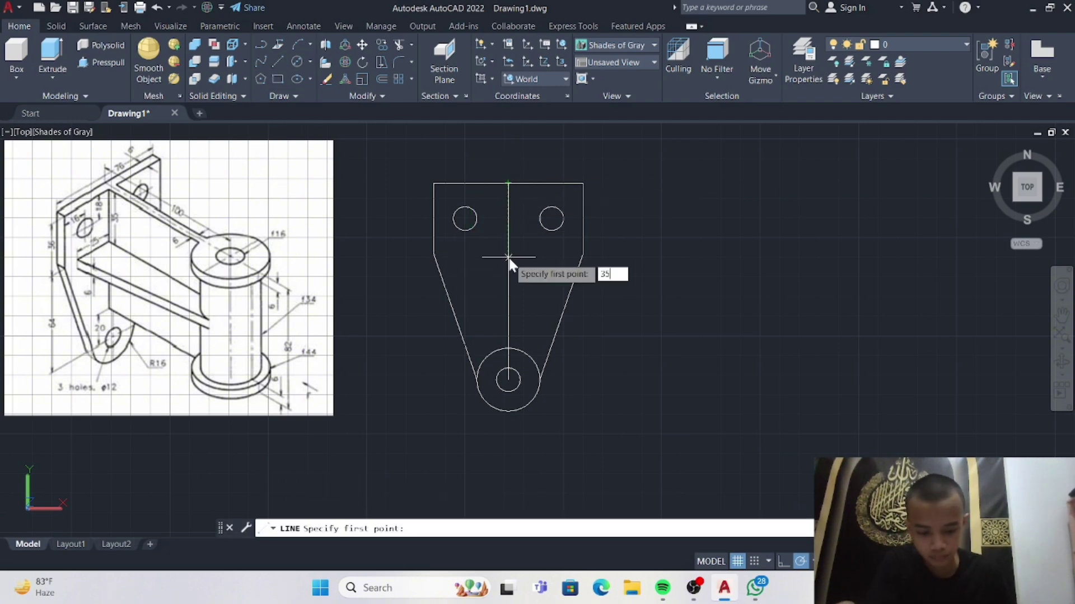
key(Return)
text(25)
key(Return)
key(Escape)
Try to trim the upper arc of the outer circle between the two slanted lines.
middle_drag(471, 291, 361, 271)
scroll(341, 271, down, 2)
scroll(389, 335, up, 2)
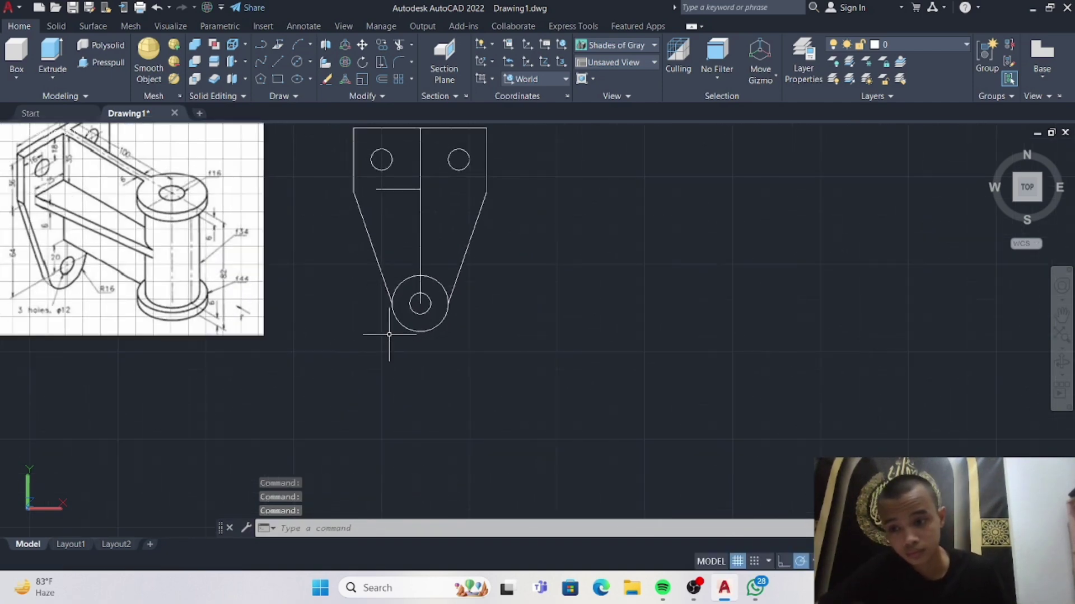
click(398, 47)
click(405, 311)
scroll(414, 322, up, 2)
key(Escape)
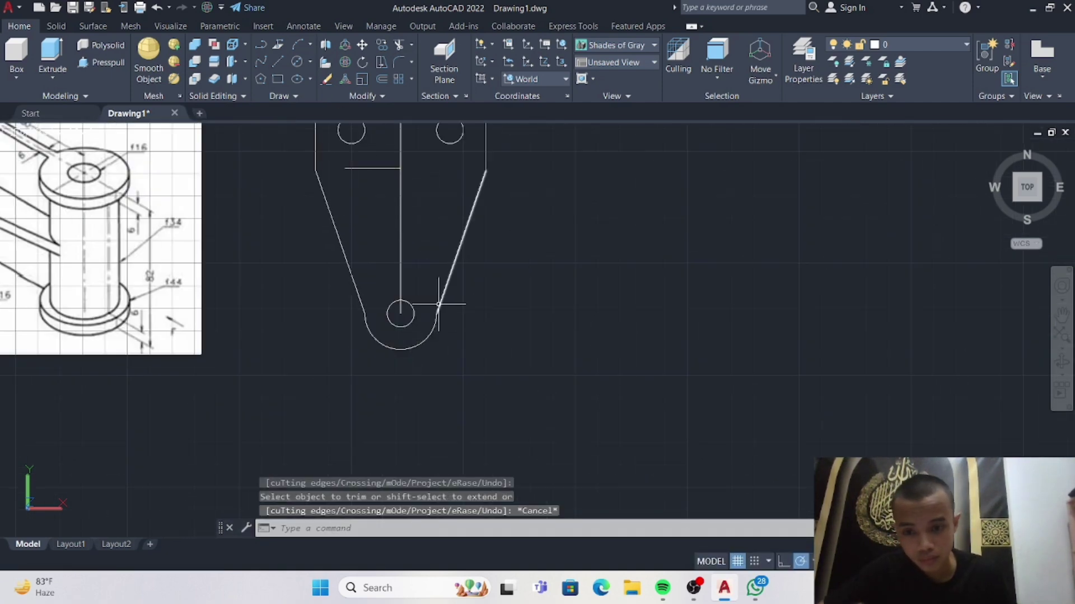
click(439, 305)
double_click(482, 346)
key(Escape)
middle_drag(482, 345, 578, 350)
click(456, 309)
click(454, 302)
click(453, 294)
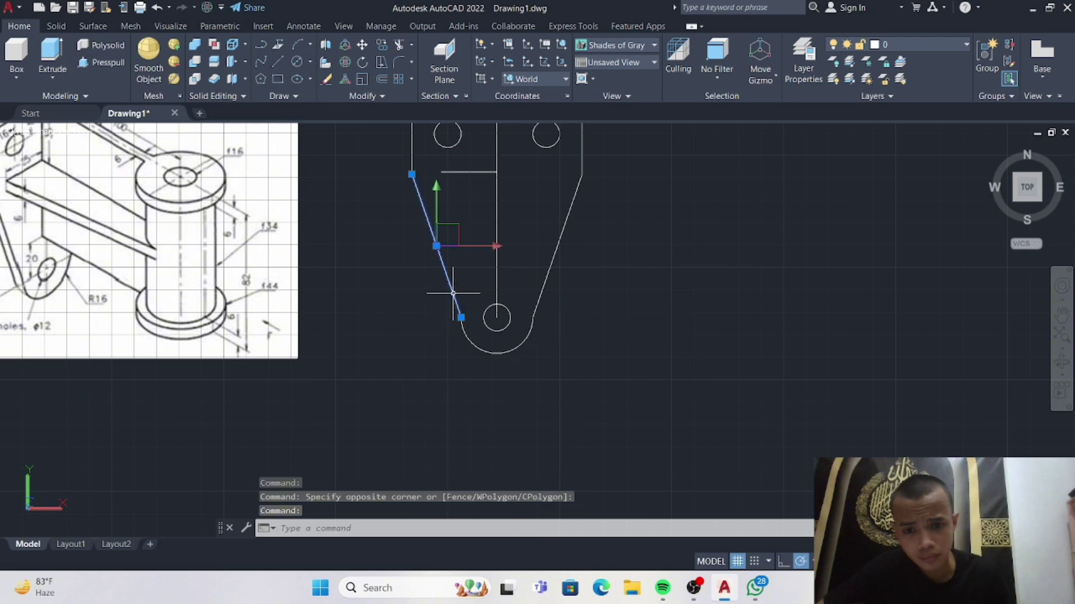
key(Escape)
Try to fillet the left slanted line with the rounded lower end of the plate profile.
scroll(618, 333, down, 5)
scroll(611, 336, up, 2)
click(398, 62)
click(542, 327)
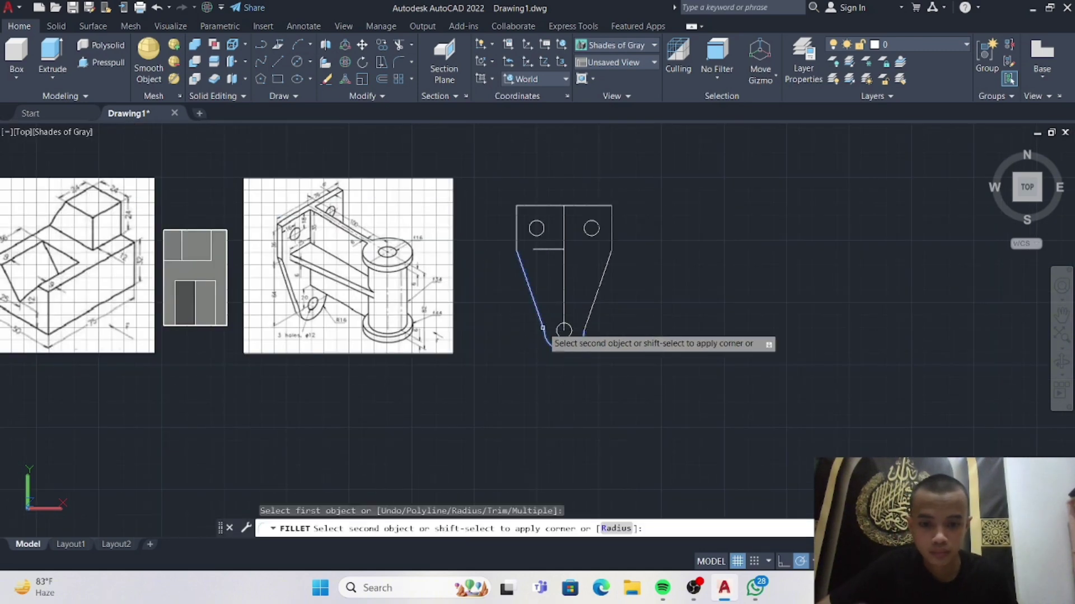
click(548, 344)
scroll(527, 274, up, 6)
middle_drag(527, 275, 411, 221)
scroll(329, 216, down, 4)
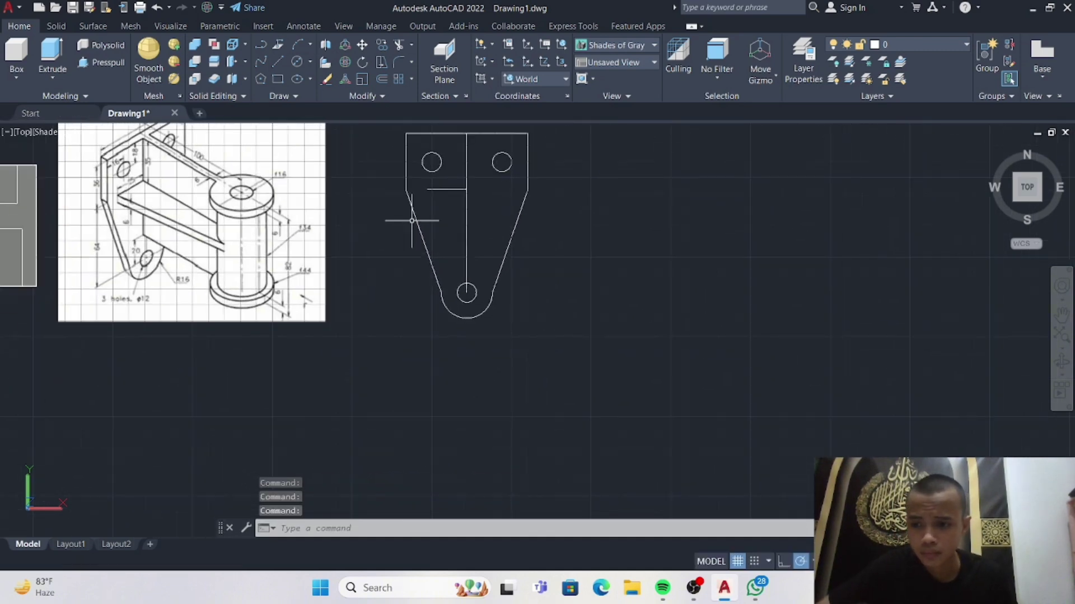
Undo the fillet and the trim of the outer circle.
scroll(318, 212, up, 3)
middle_drag(318, 213, 317, 214)
click(157, 8)
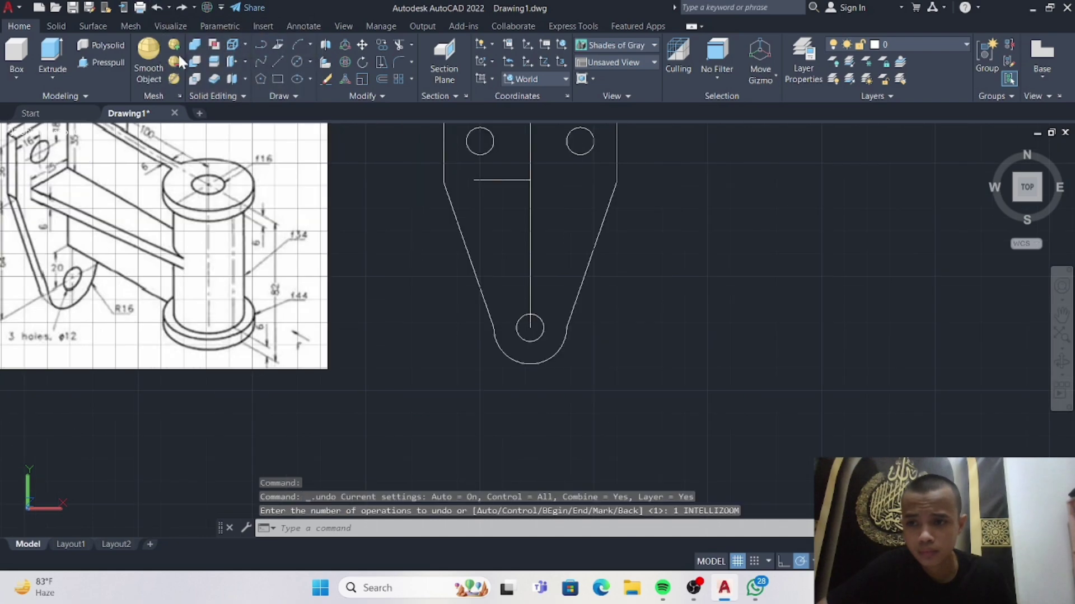
click(159, 9)
click(158, 9)
click(159, 9)
Stretch the lower ends of both slanted lines to their tangent points on the outer circle.
scroll(371, 324, up, 4)
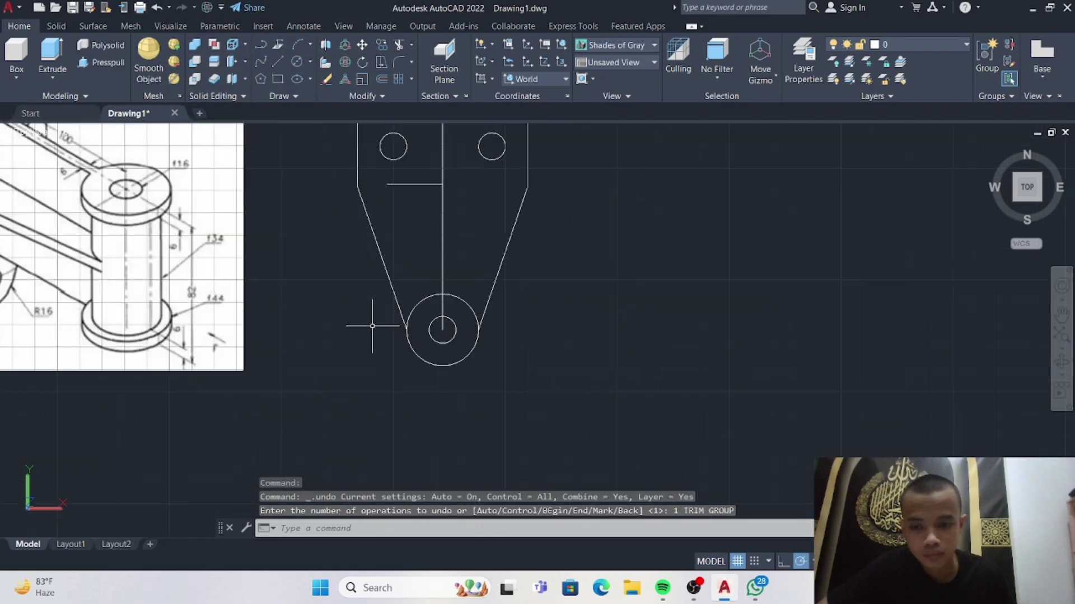
click(391, 280)
click(416, 344)
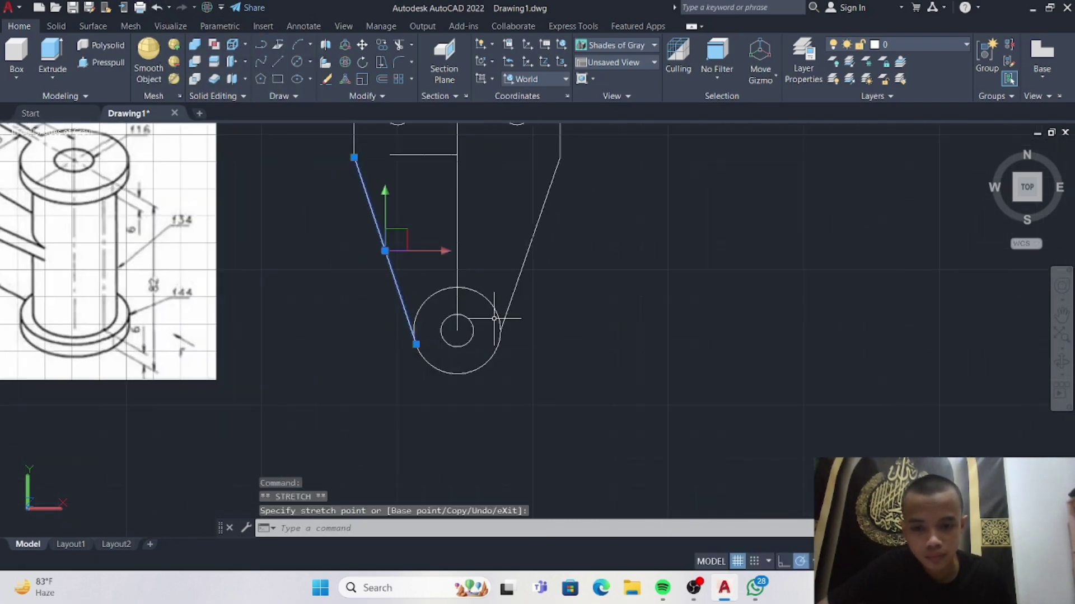
click(518, 285)
click(500, 331)
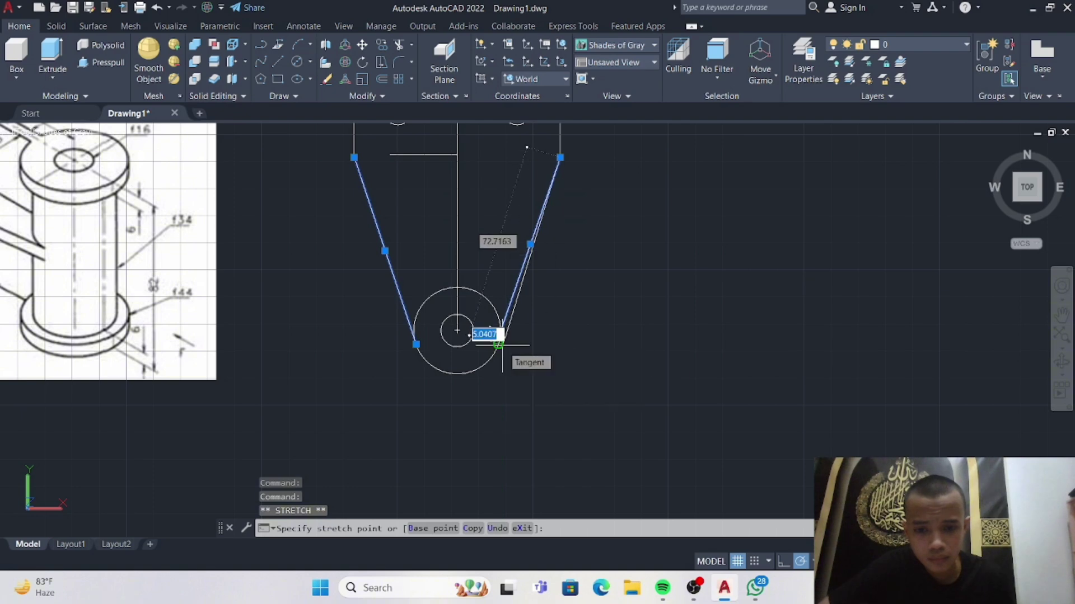
click(497, 341)
key(Escape)
Trim away the upper arc of the outer circle on both sides of the centre line.
click(398, 45)
click(430, 297)
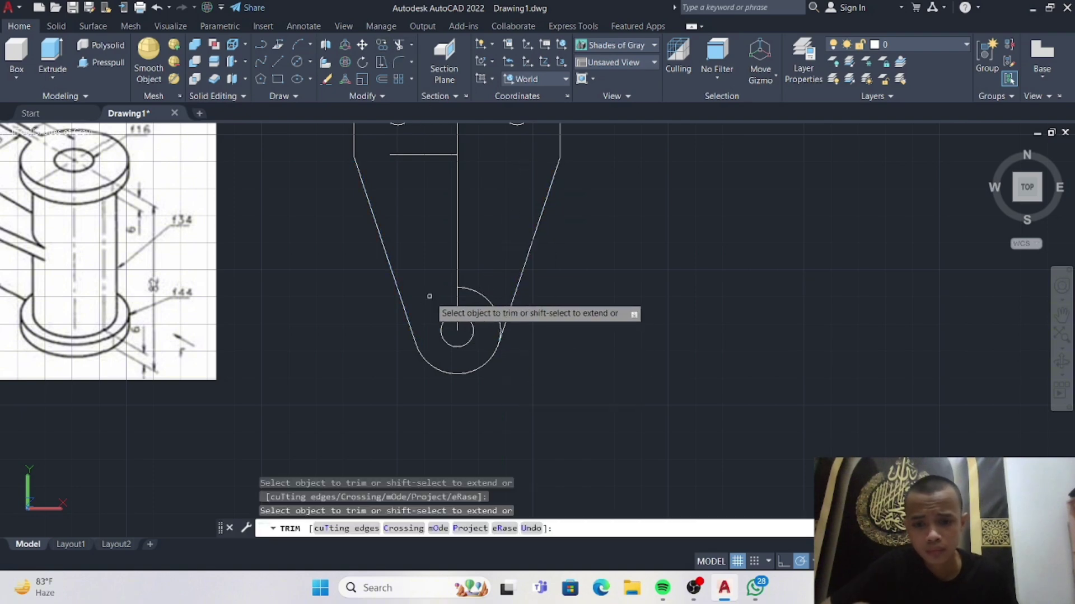
click(488, 299)
scroll(492, 282, down, 2)
key(Escape)
middle_drag(492, 282, 493, 360)
scroll(426, 360, down, 3)
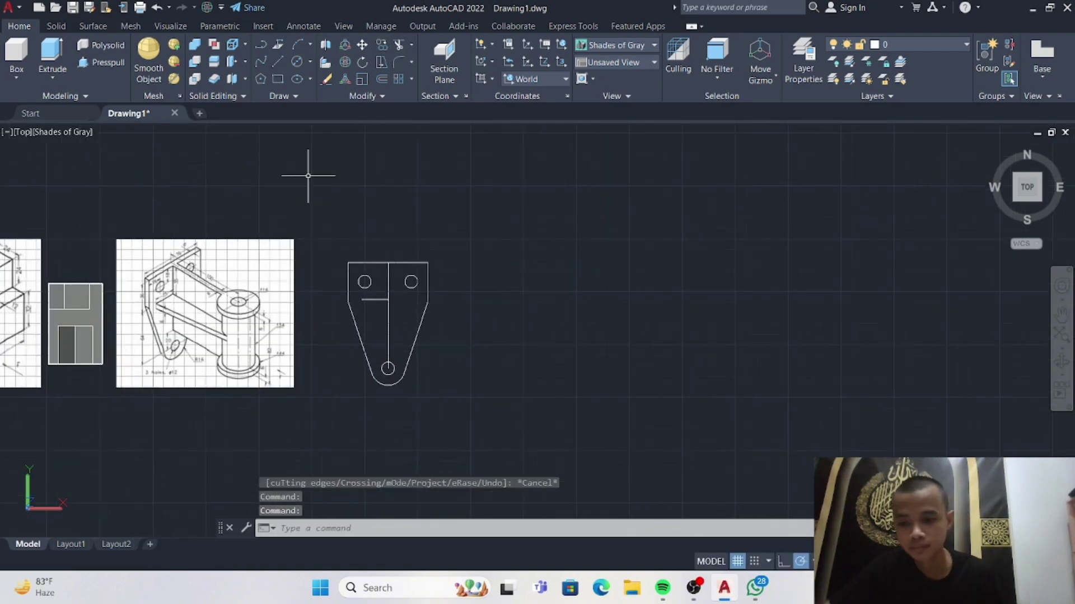
Draw a rectangle 100 wide and 82 high to the right of the plate profile.
scroll(341, 222, up, 2)
middle_drag(341, 222, 307, 189)
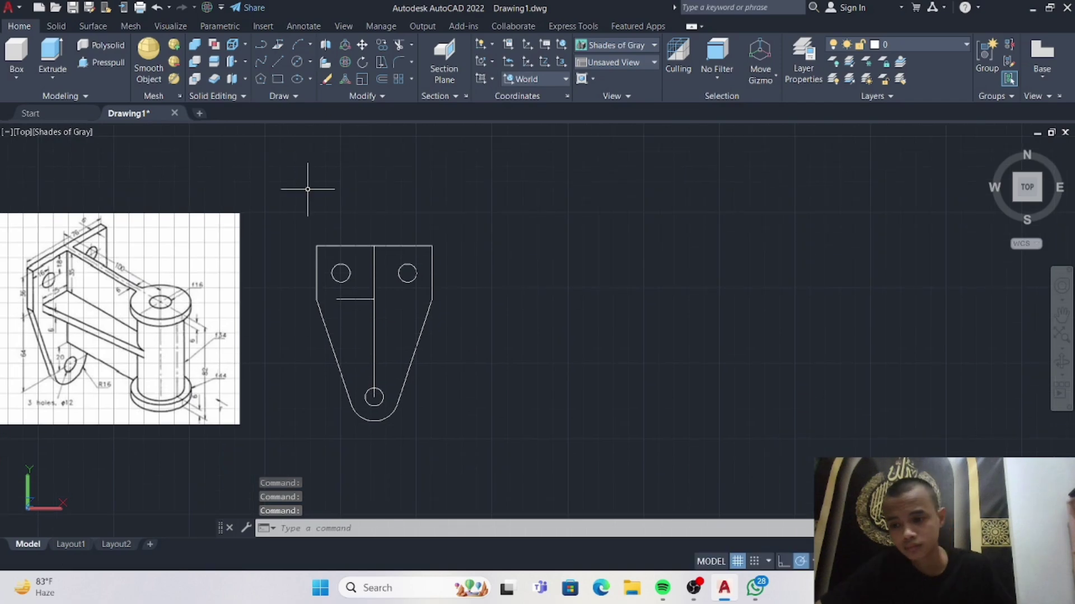
click(278, 79)
mouse_move(463, 253)
middle_down()
mouse_move(420, 252)
mouse_move(440, 248)
middle_up()
scroll(443, 246, up, 2)
scroll(487, 253, down, 5)
click(467, 247)
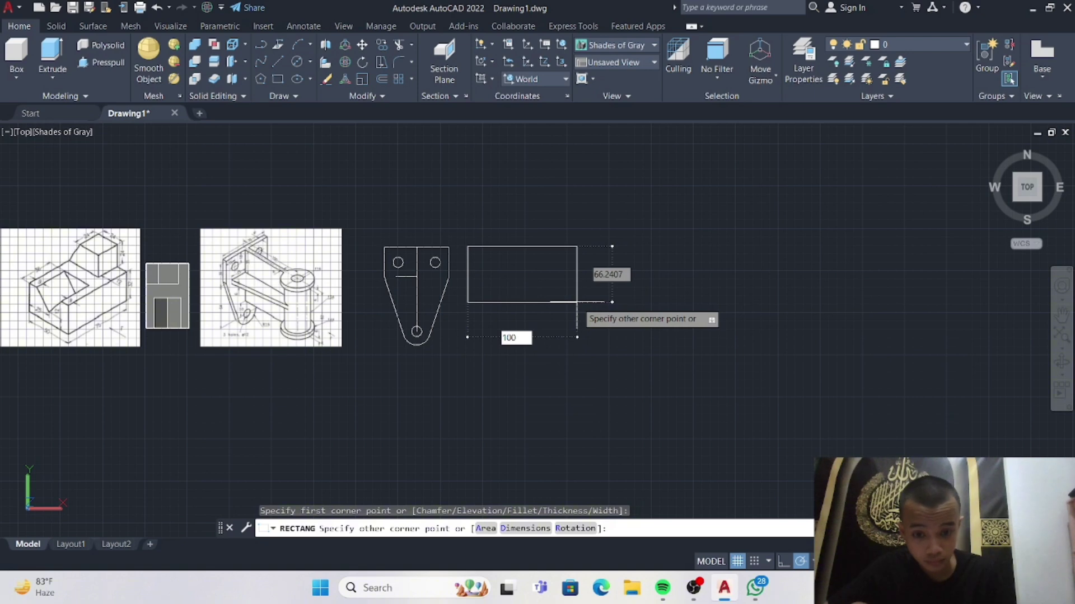
text(100)
key(Tab)
scroll(414, 291, up, 3)
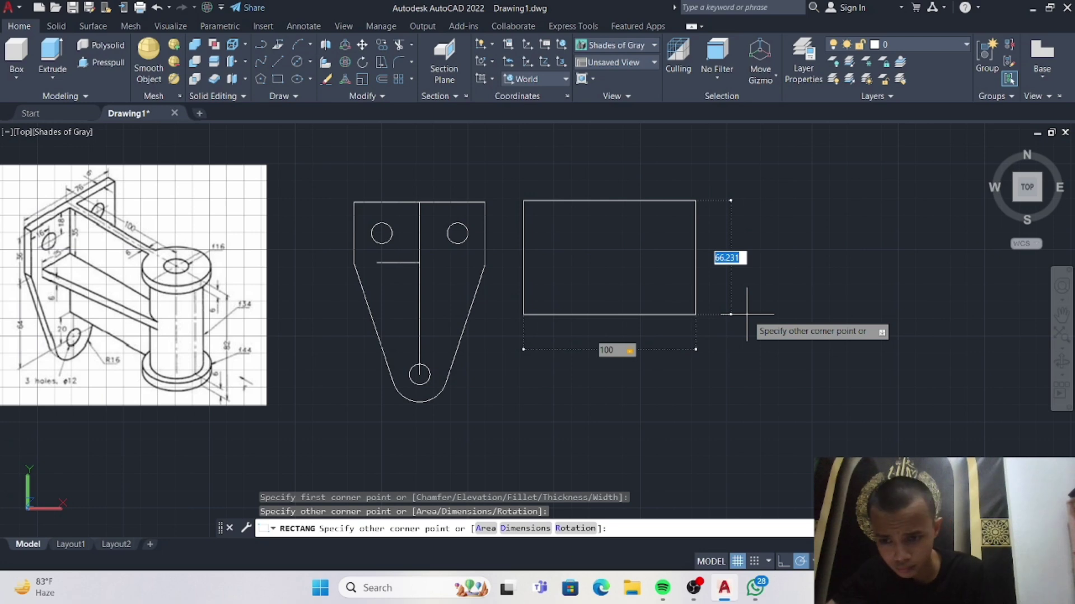
text(82)
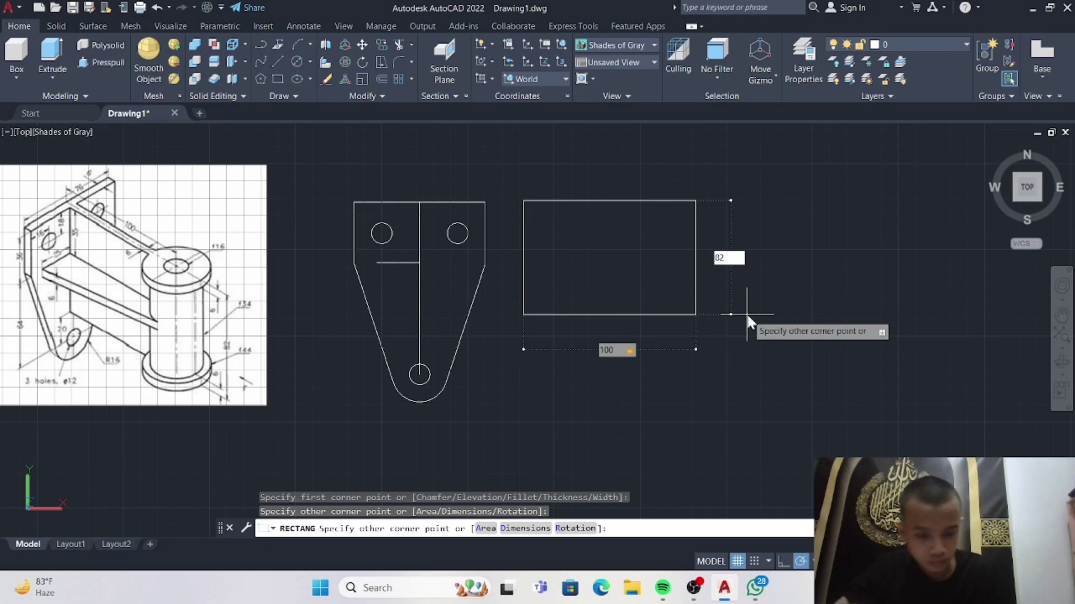
key(Return)
scroll(684, 276, down, 1)
middle_drag(684, 276, 683, 299)
scroll(671, 306, up, 3)
middle_drag(671, 306, 692, 289)
key(Escape)
scroll(693, 281, down, 1)
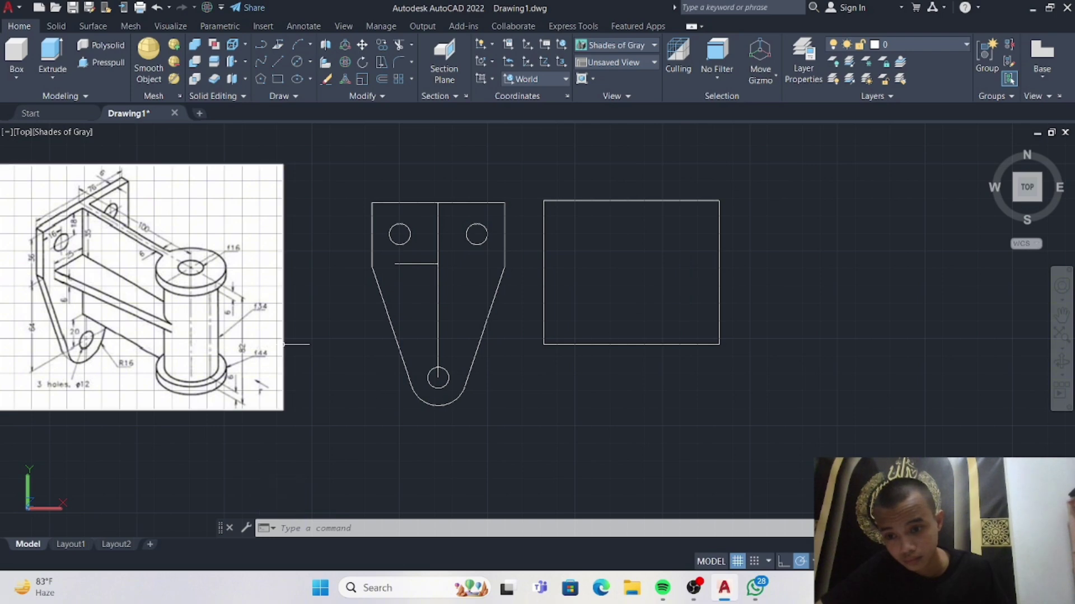
Draw a circle of diameter 16 in the free space to the right of the rectangle, near its top edge level.
scroll(284, 345, up, 2)
middle_drag(344, 349, 420, 314)
scroll(421, 314, down, 1)
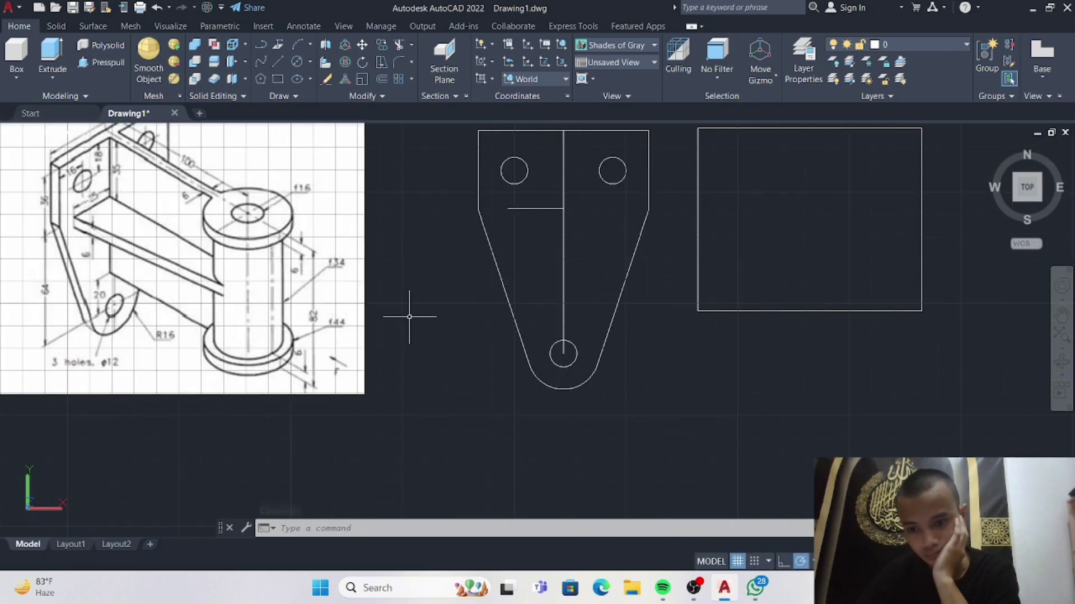
scroll(431, 307, down, 2)
middle_drag(432, 307, 290, 308)
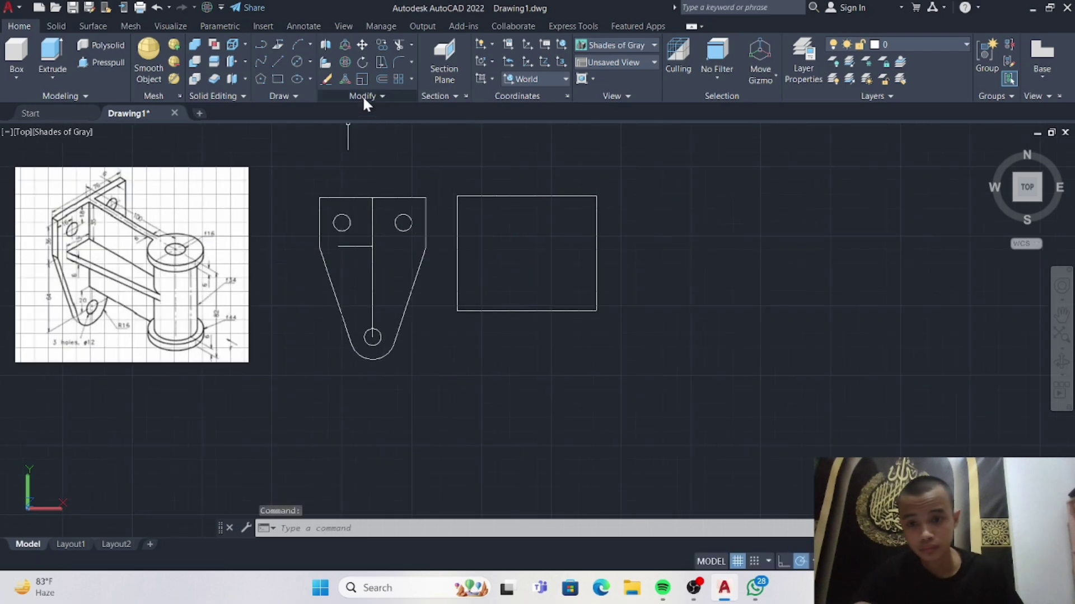
click(297, 62)
click(643, 192)
text(d)
key(Return)
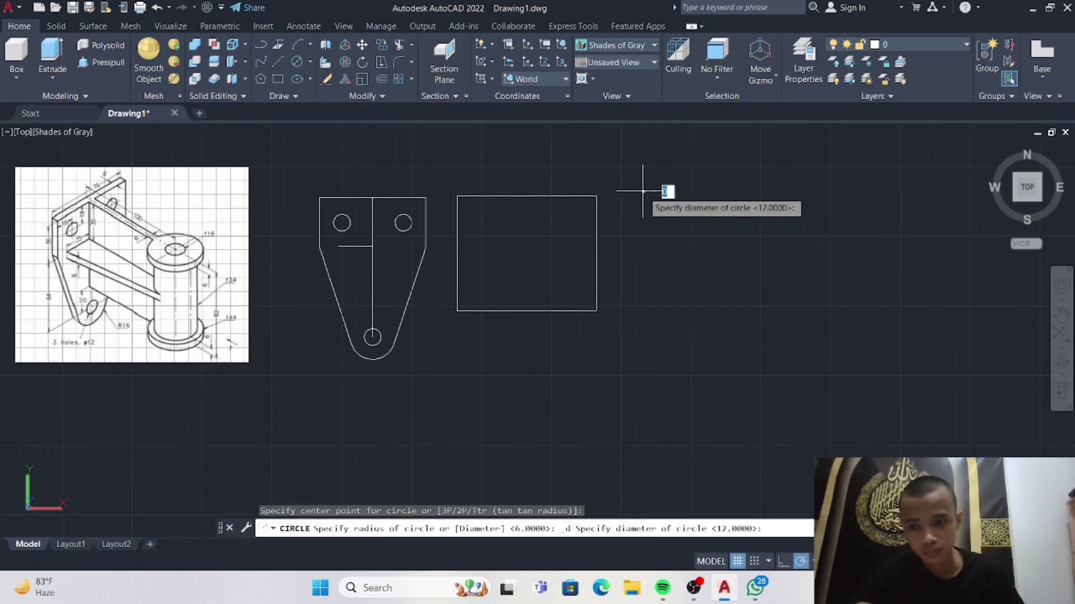
text(16)
key(Return)
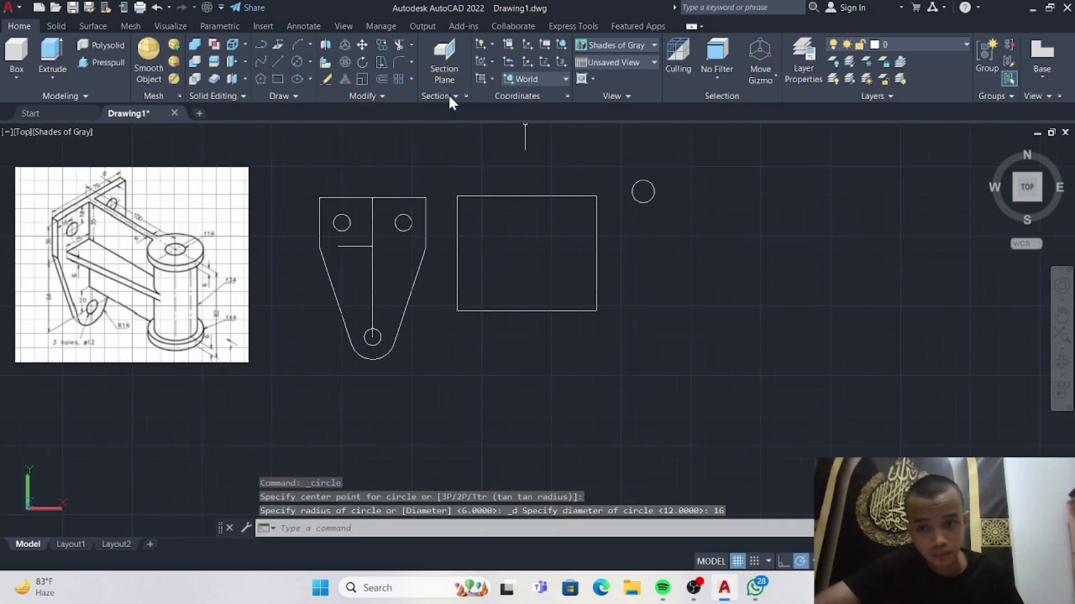
Draw two circles of diameters 34 and 44 concentric with the 16 diameter circle.
click(297, 62)
click(643, 192)
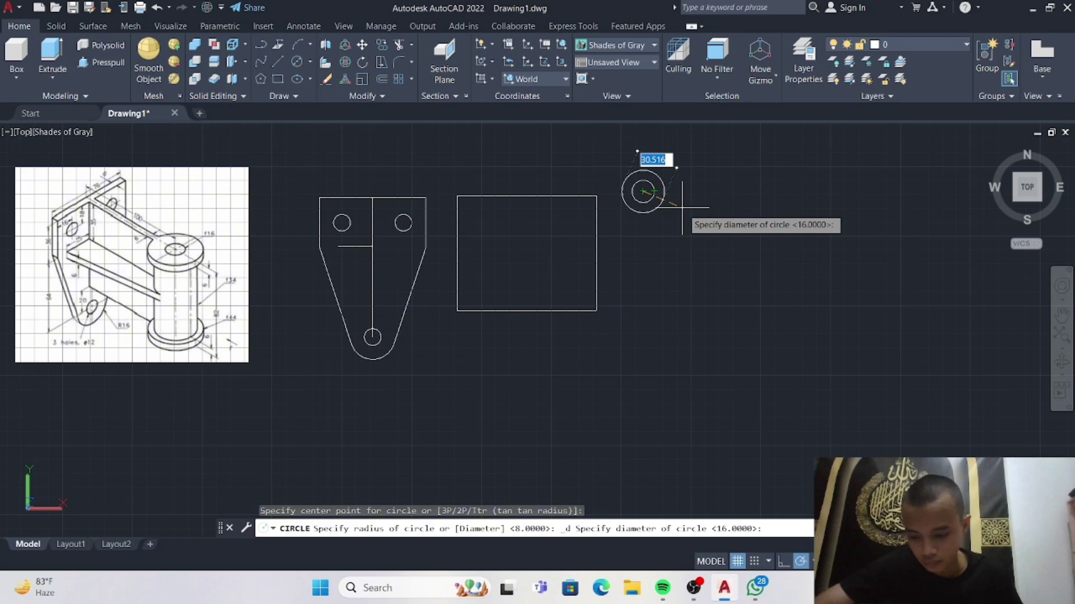
text(34)
key(Return)
key(Return)
click(643, 192)
text(d)
key(Return)
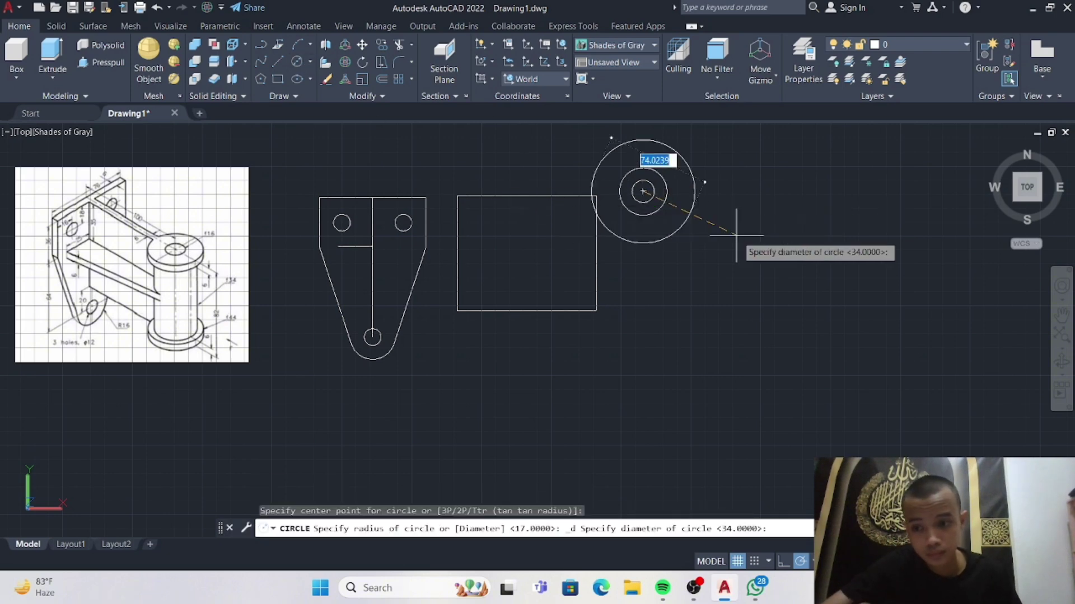
key(Return)
Copy the three concentric hub circles into the free space below the originals.
scroll(924, 286, down, 1)
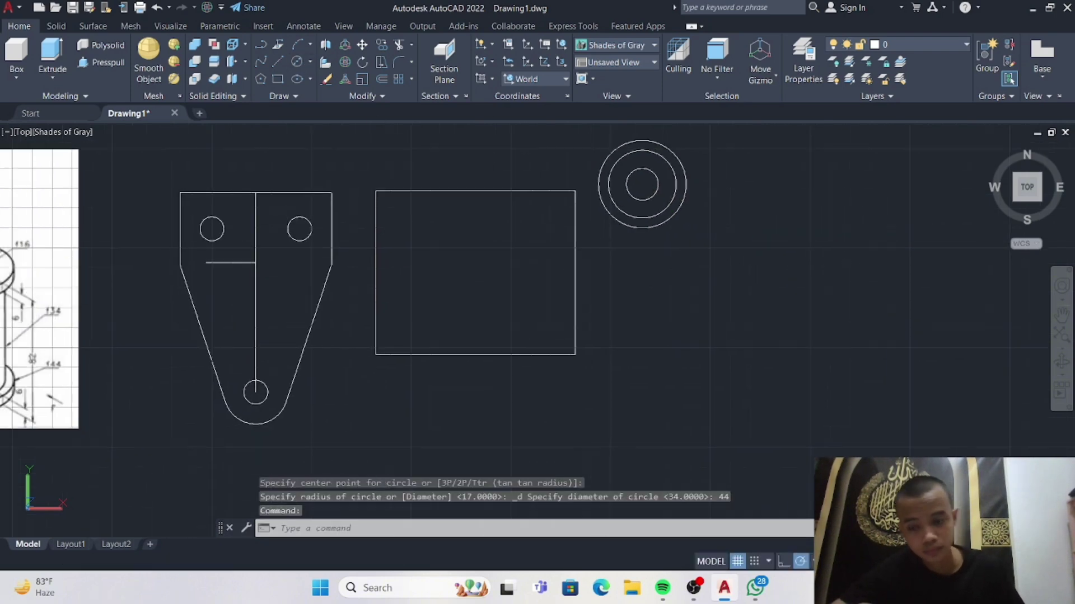
click(641, 148)
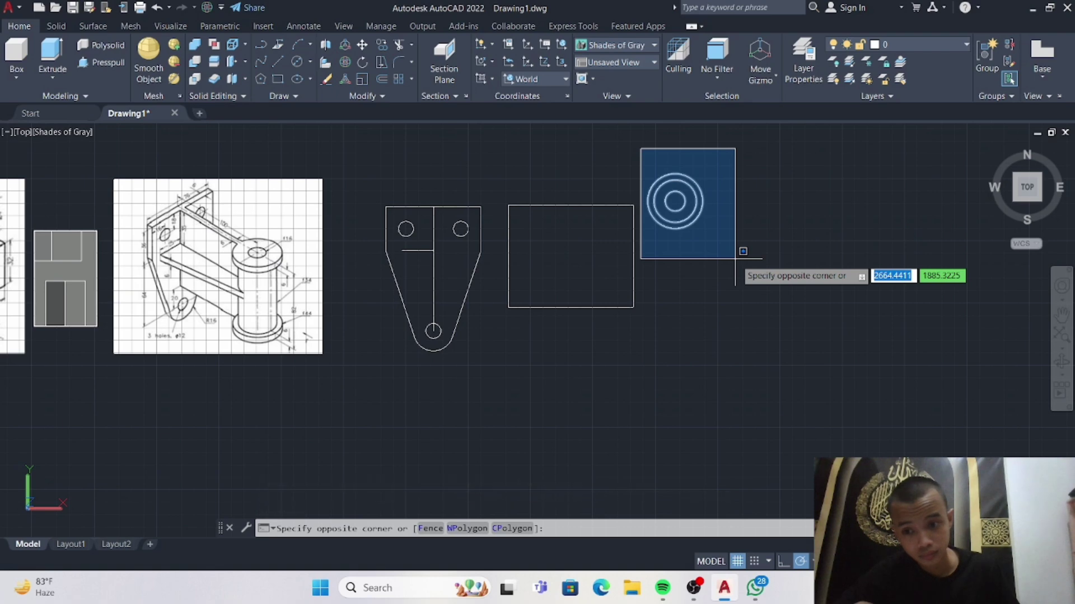
click(734, 258)
key(ctrl+c)
key(ctrl+v)
click(642, 386)
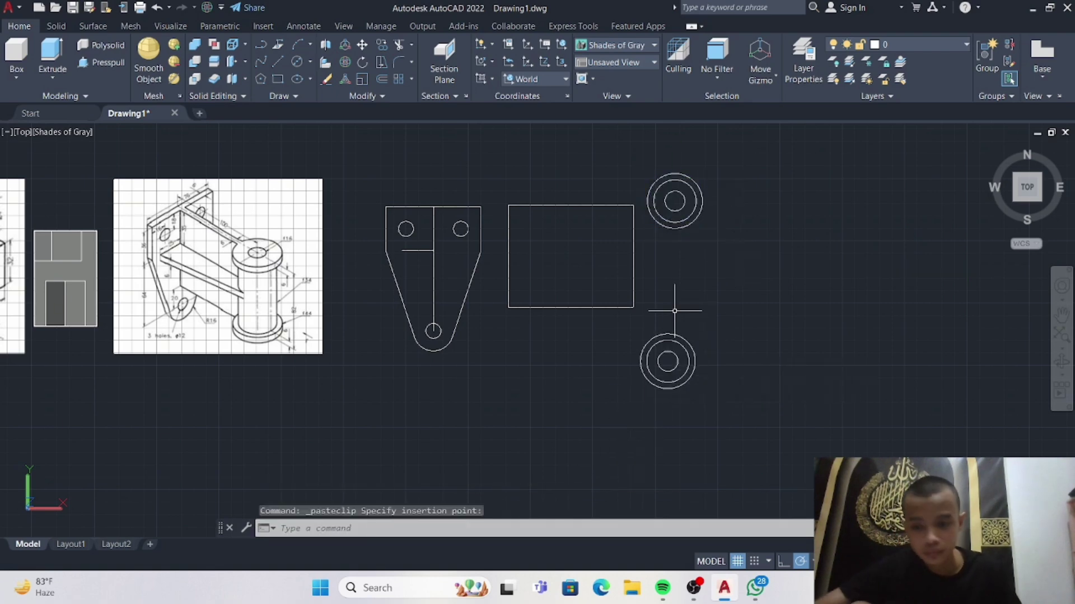
Switch to the SW isometric view and press/pull the 100 by 82 rectangle with a height of 3.
scroll(829, 305, up, 2)
click(1013, 200)
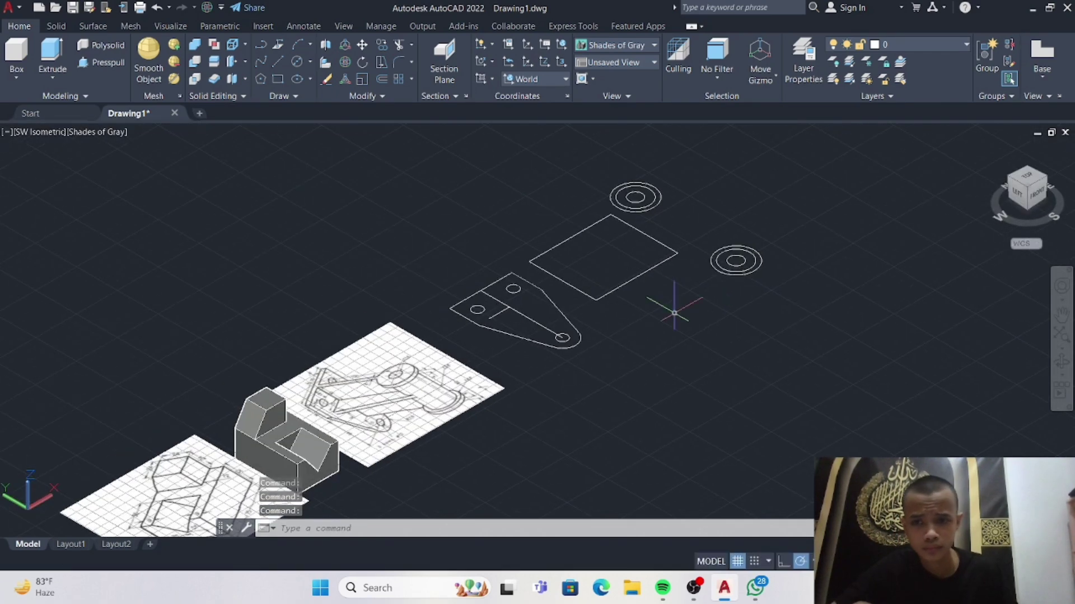
click(101, 62)
click(593, 269)
scroll(594, 268, up, 4)
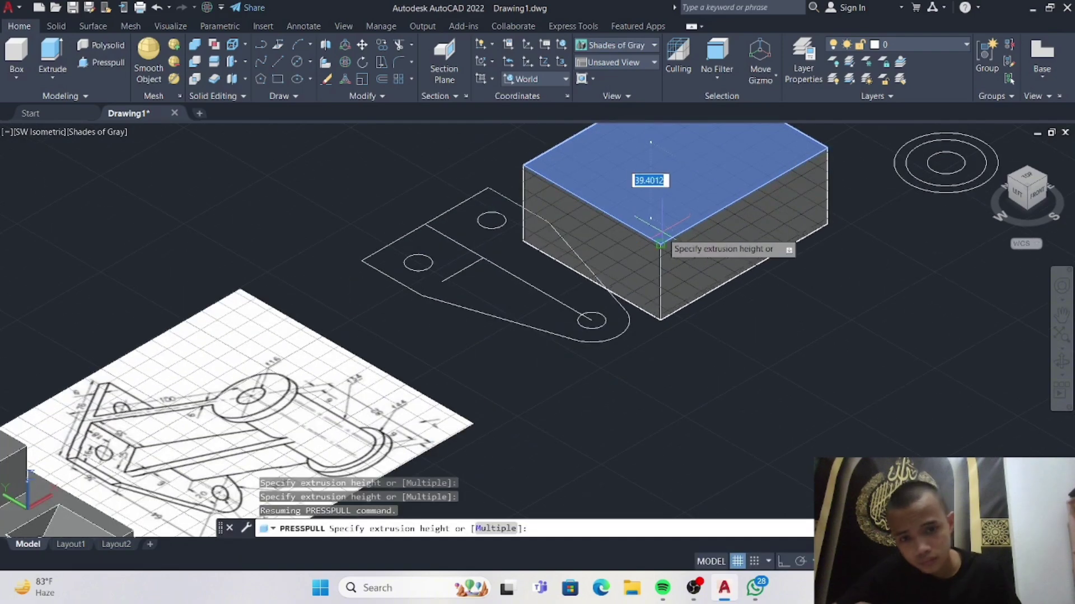
text(3)
scroll(665, 234, down, 3)
key(Return)
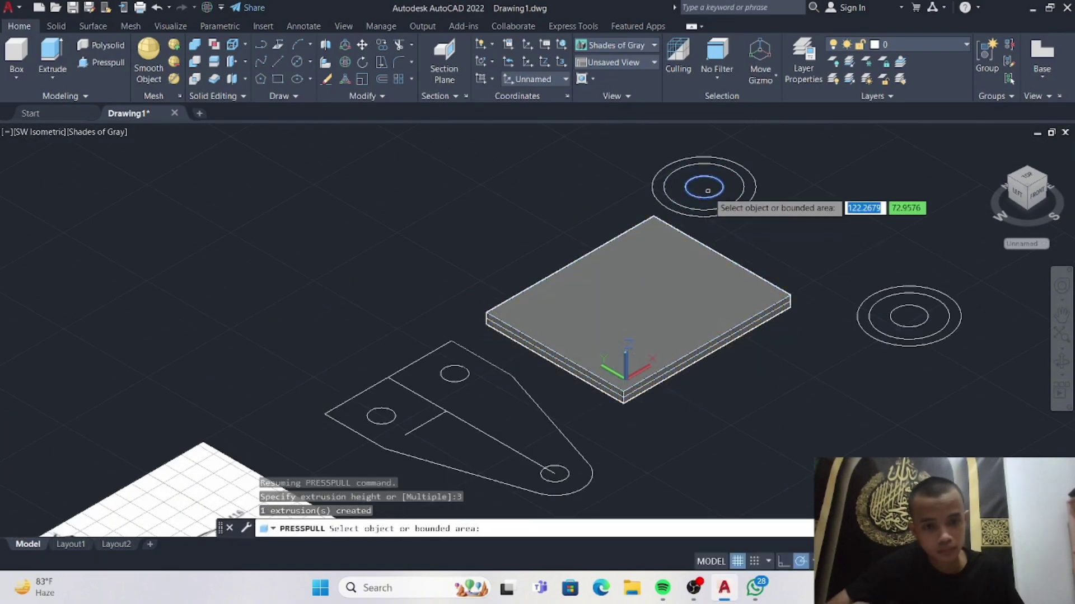
Press/pull the ring between the 16 and 34 diameter circles into the tall hollow hub cylinder.
click(687, 202)
scroll(728, 229, down, 3)
scroll(745, 190, up, 2)
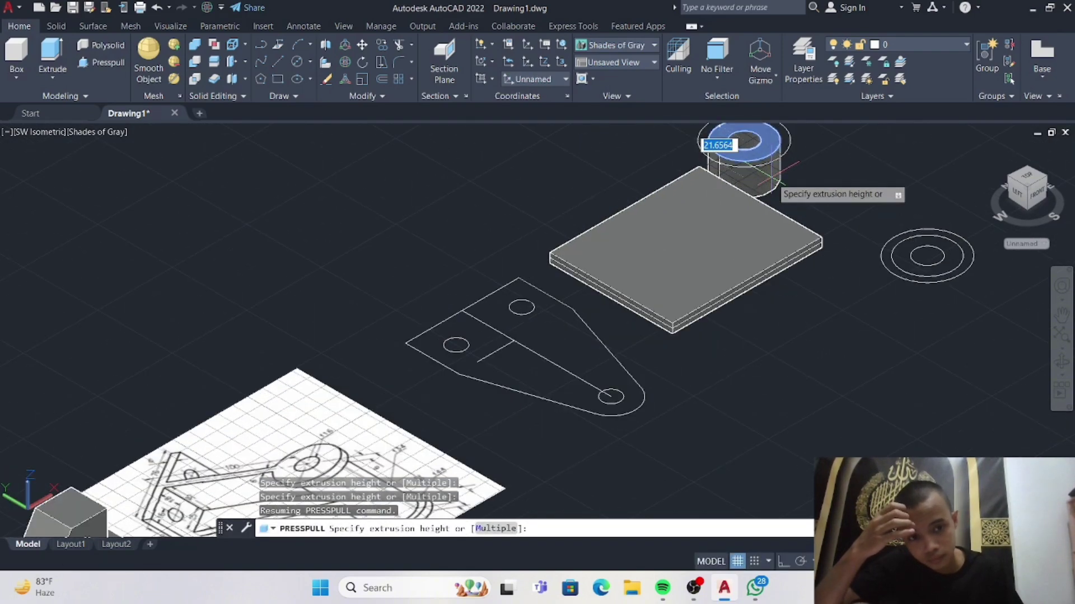
mouse_move(733, 170)
middle_down()
mouse_move(731, 141)
mouse_move(705, 142)
mouse_move(703, 249)
middle_up()
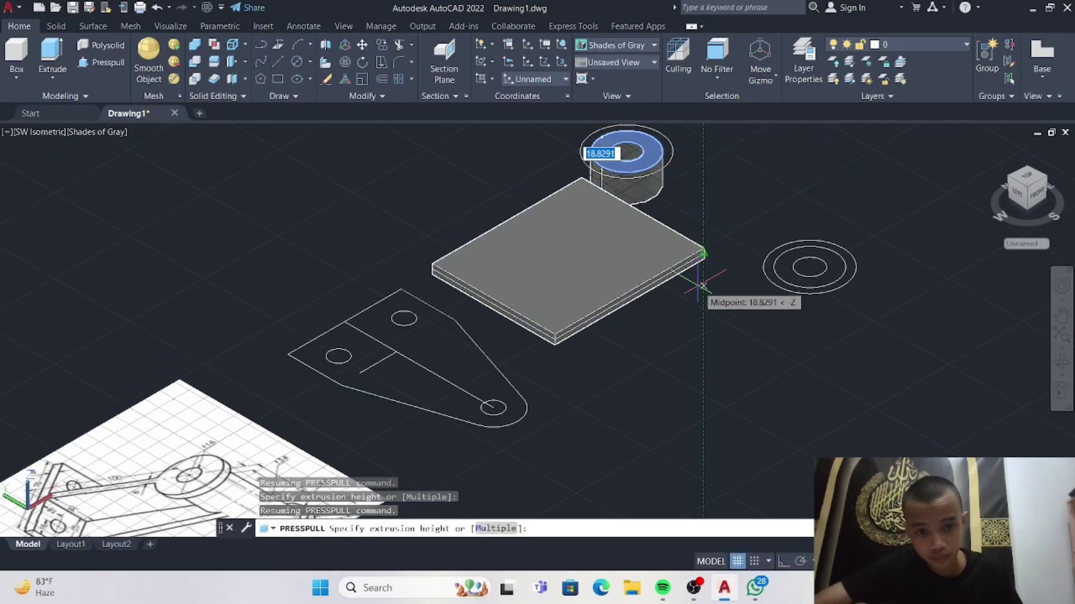
key(Return)
Press/pull the ring between the 34 and 44 diameter circles by 6 as the hub's upper flange.
middle_drag(685, 214, 676, 293)
click(657, 235)
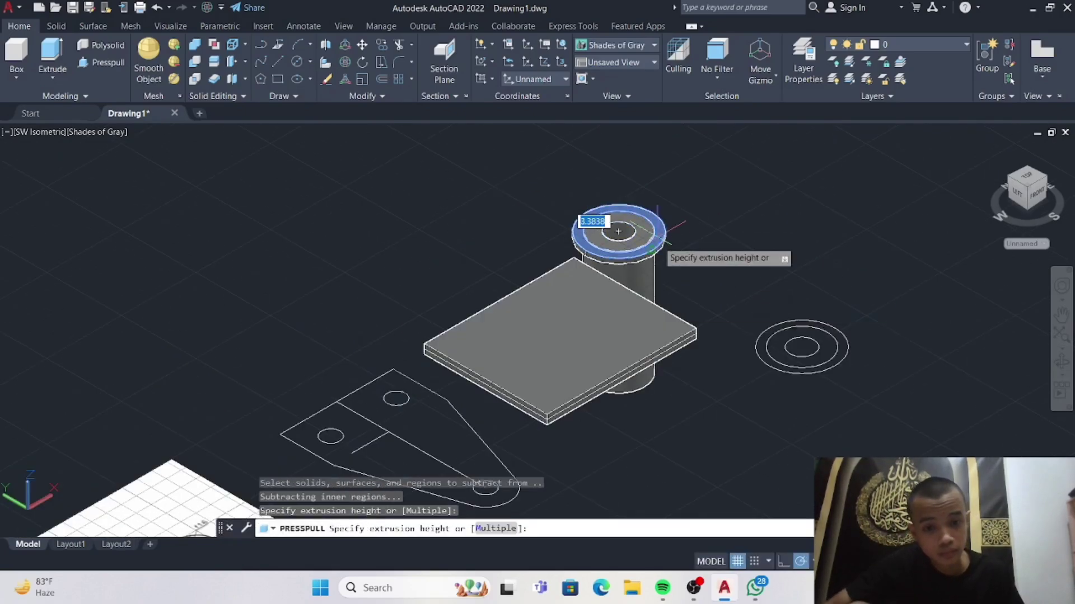
middle_drag(387, 372, 619, 231)
middle_drag(892, 98, 732, 143)
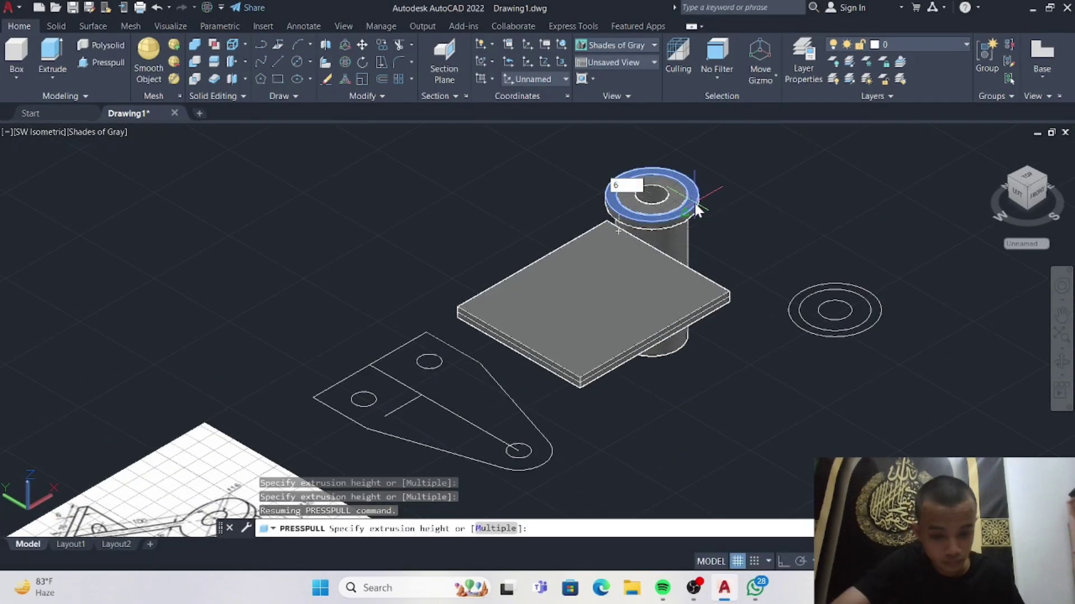
click(694, 204)
shift+middle_drag(739, 263, 785, 319)
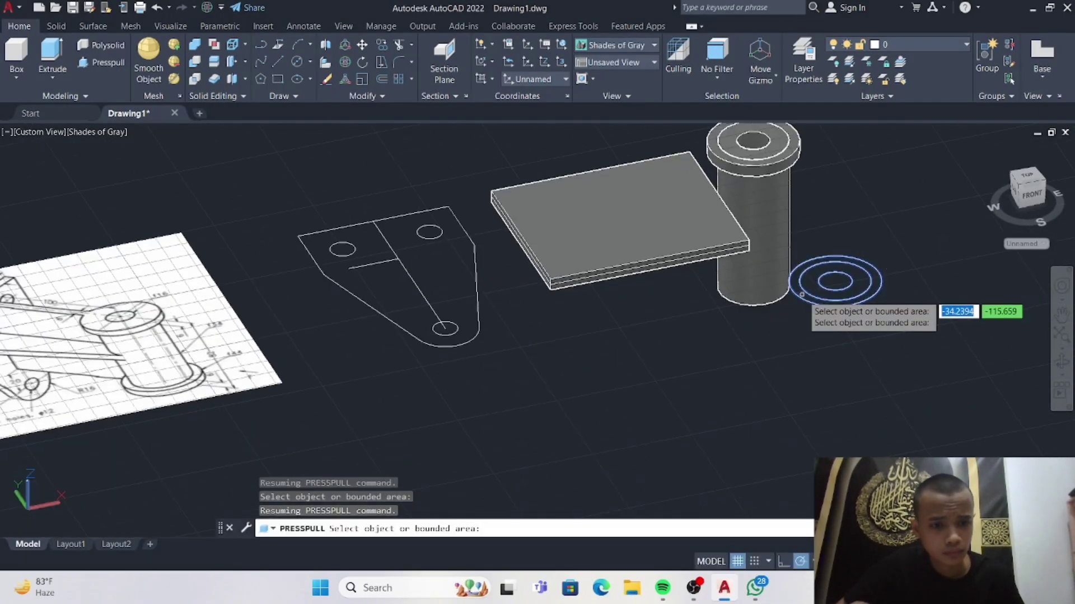
click(809, 291)
key(Escape)
key(Escape)
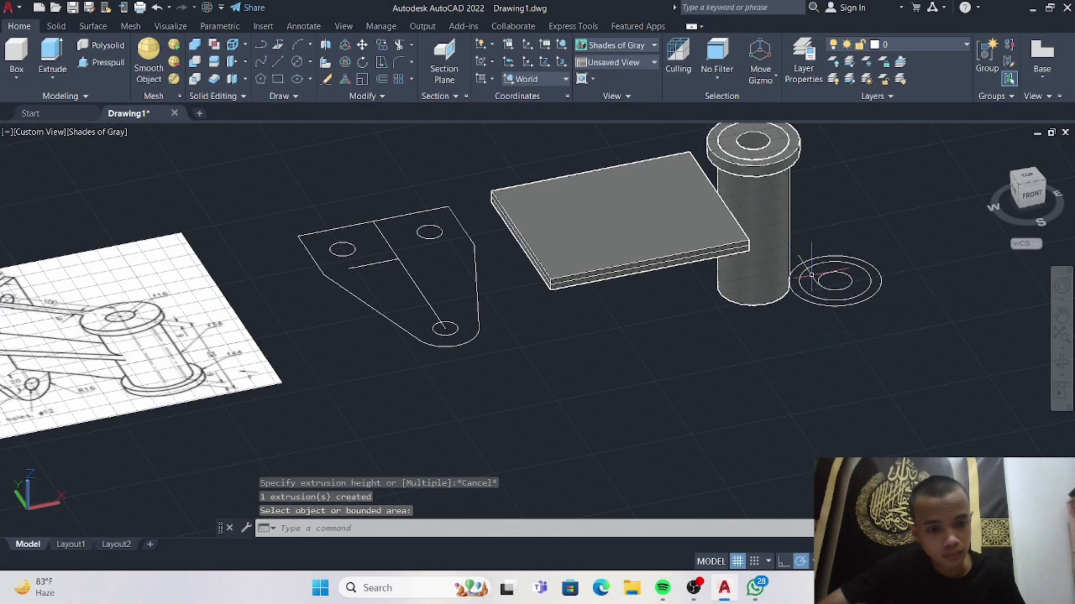
Erase the copied 34 diameter circle and press/pull the ring between the copied 16 and 44 diameter circles by 6.
click(804, 277)
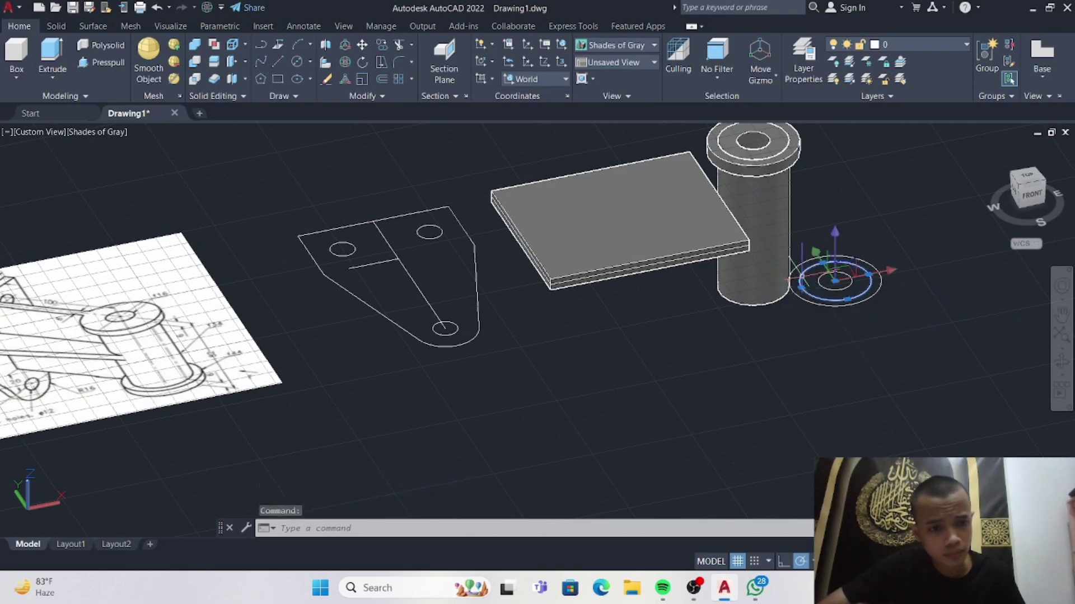
click(124, 63)
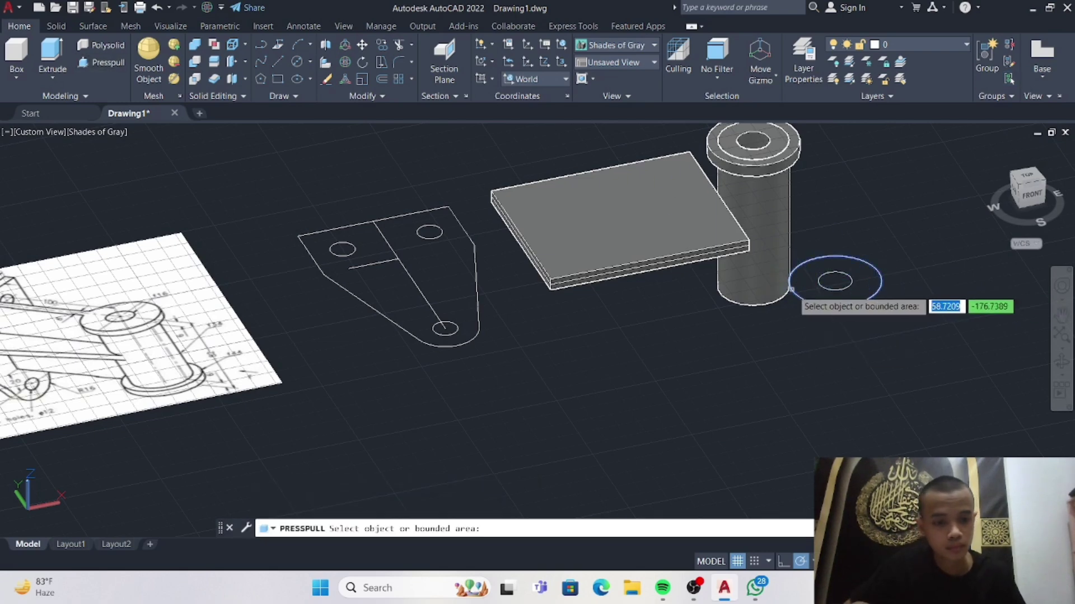
click(797, 286)
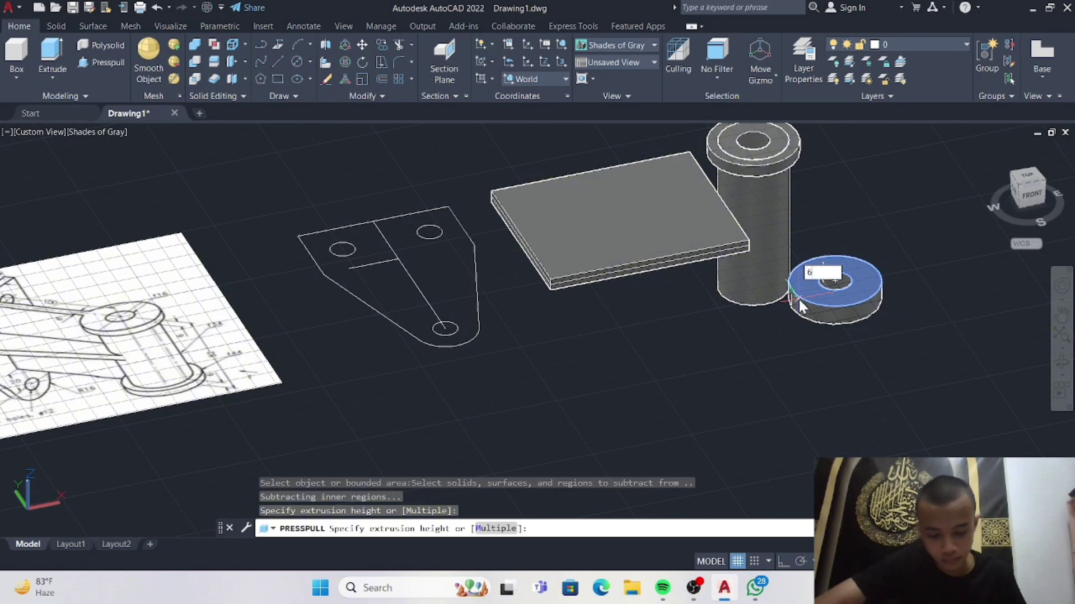
text(6)
key(Return)
key(Return)
Move the separate flange ring by its centre onto the hub cylinder's base centre and erase the leftover circles.
click(362, 44)
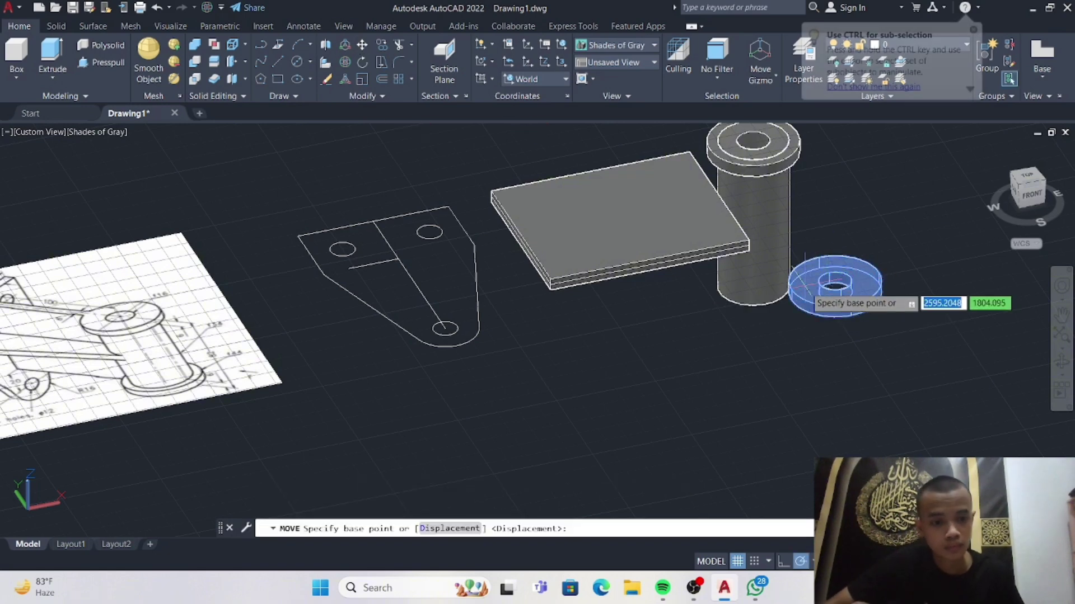
click(834, 281)
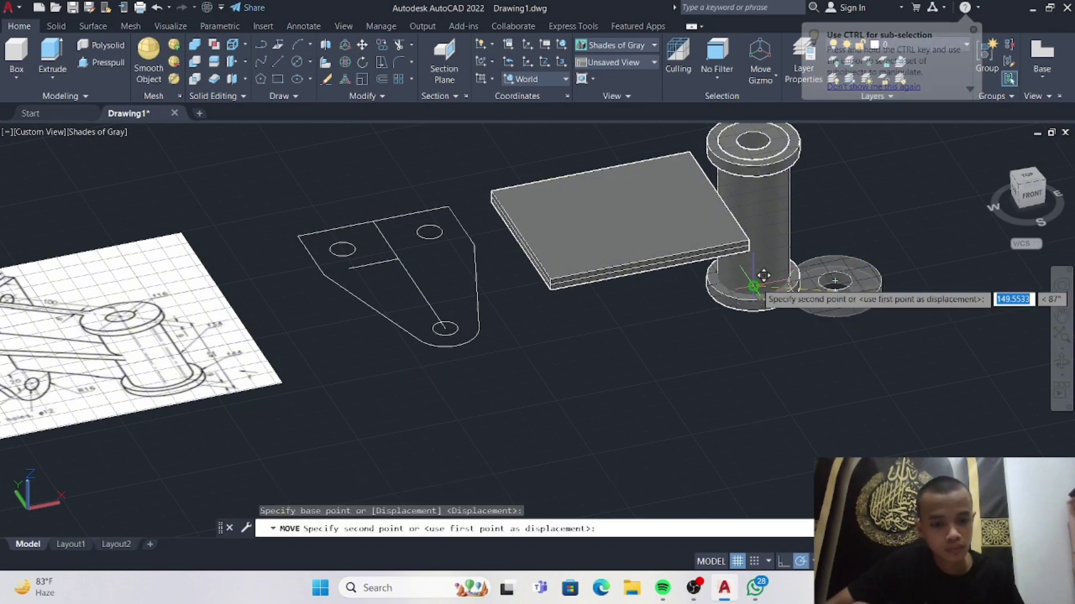
click(756, 283)
mouse_move(808, 325)
shift+middle_down()
mouse_move(764, 358)
mouse_move(788, 387)
shift+middle_up()
click(765, 358)
key(Delete)
Rotate the rectangular plate about the X axis in 3D so that it stands upright.
click(722, 314)
click(344, 62)
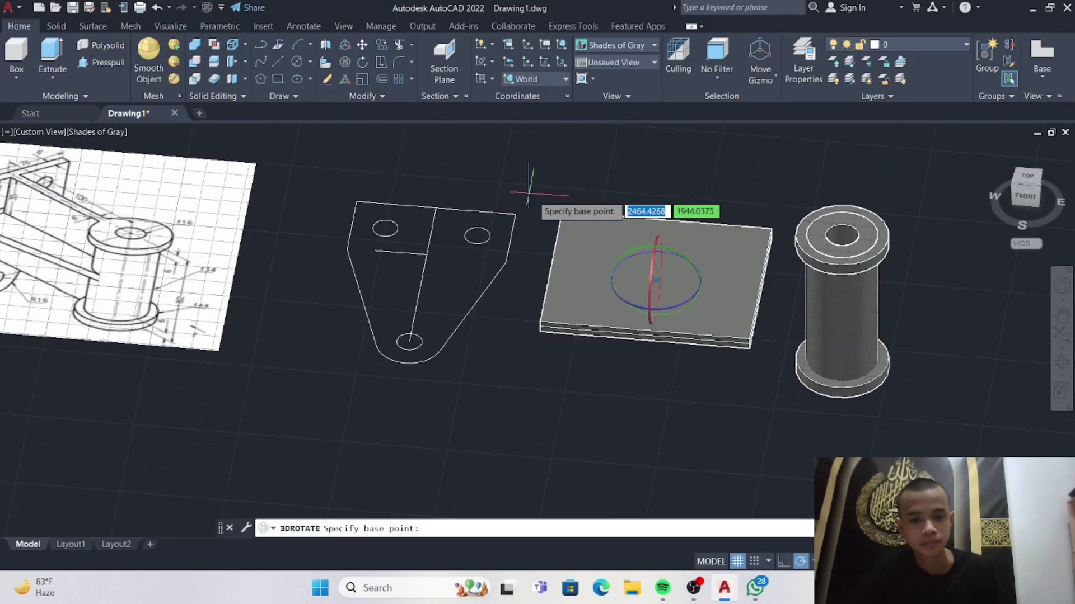
click(650, 252)
key(Escape)
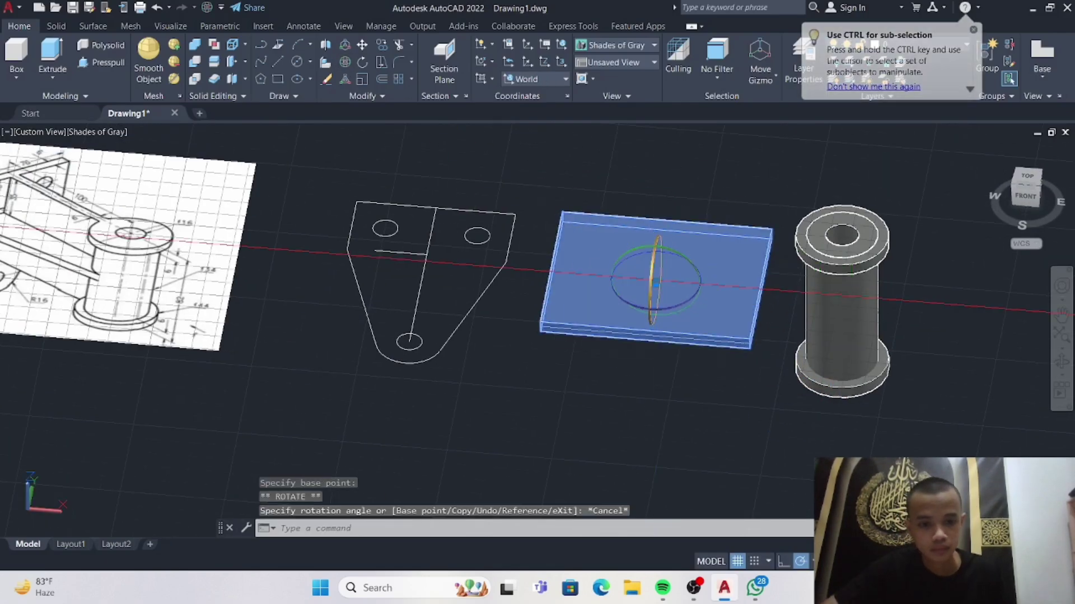
click(651, 268)
click(666, 129)
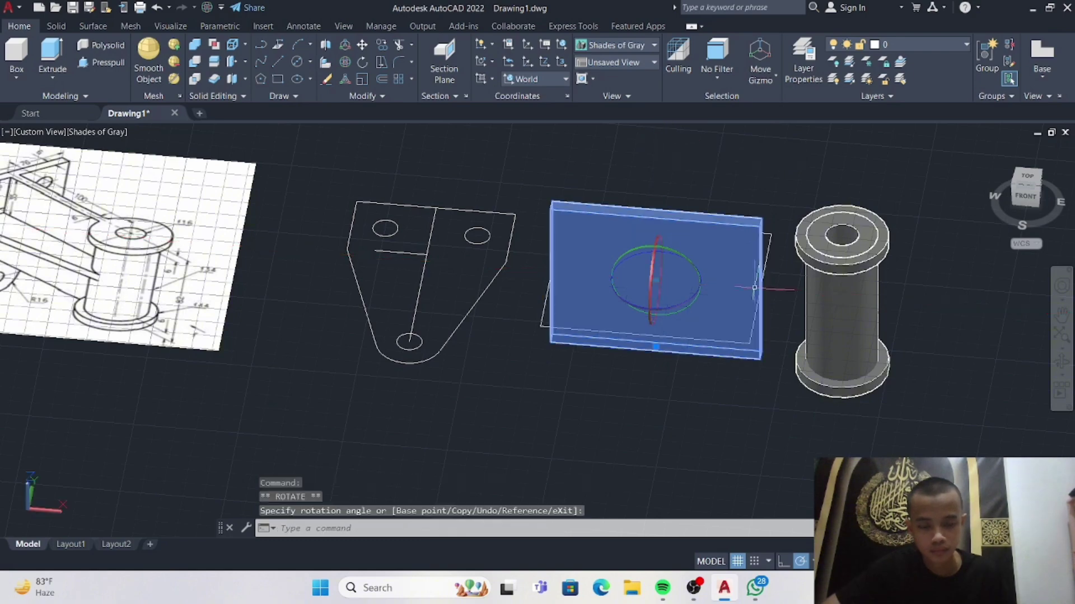
key(Escape)
Try to press/pull the mounting plate profile and erase the faces created in its two upper holes.
middle_drag(498, 369, 773, 422)
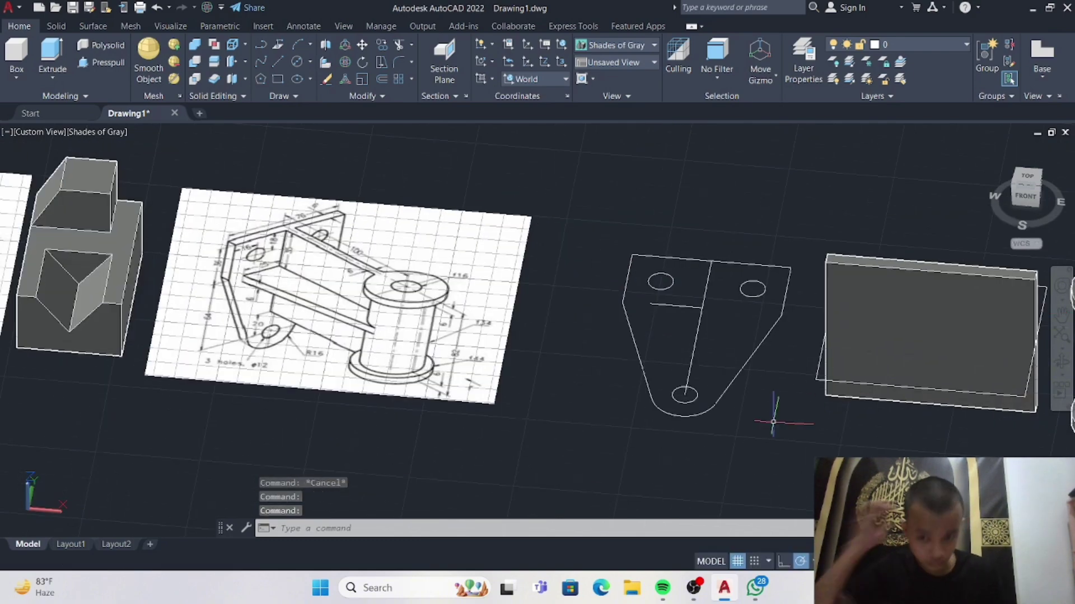
click(107, 62)
shift+middle_drag(668, 342, 750, 330)
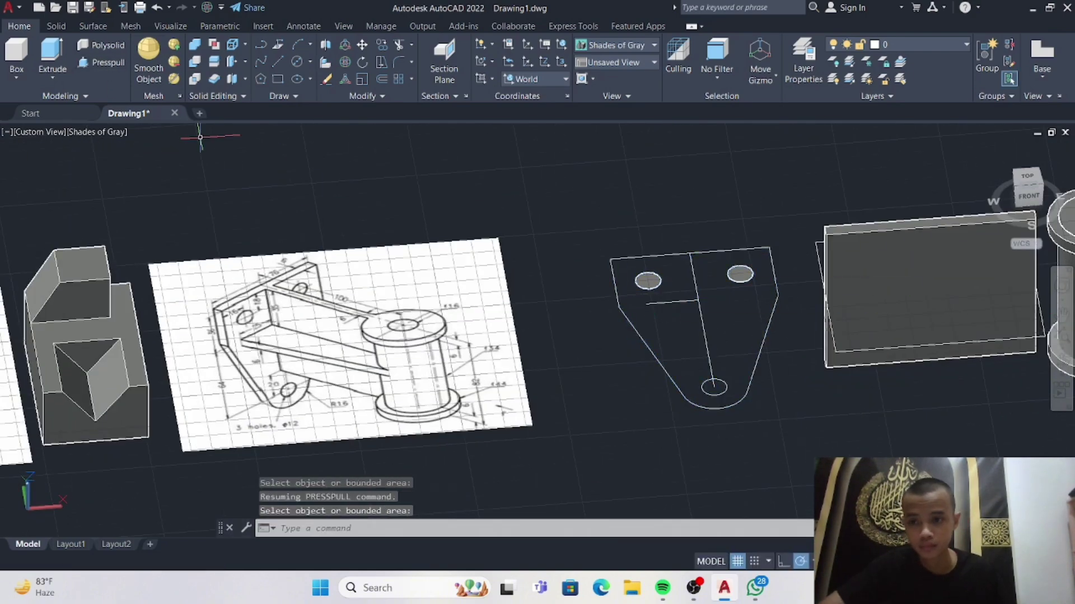
shift+middle_drag(588, 310, 616, 330)
click(674, 327)
key(Escape)
key(Escape)
click(656, 268)
key(Escape)
click(637, 281)
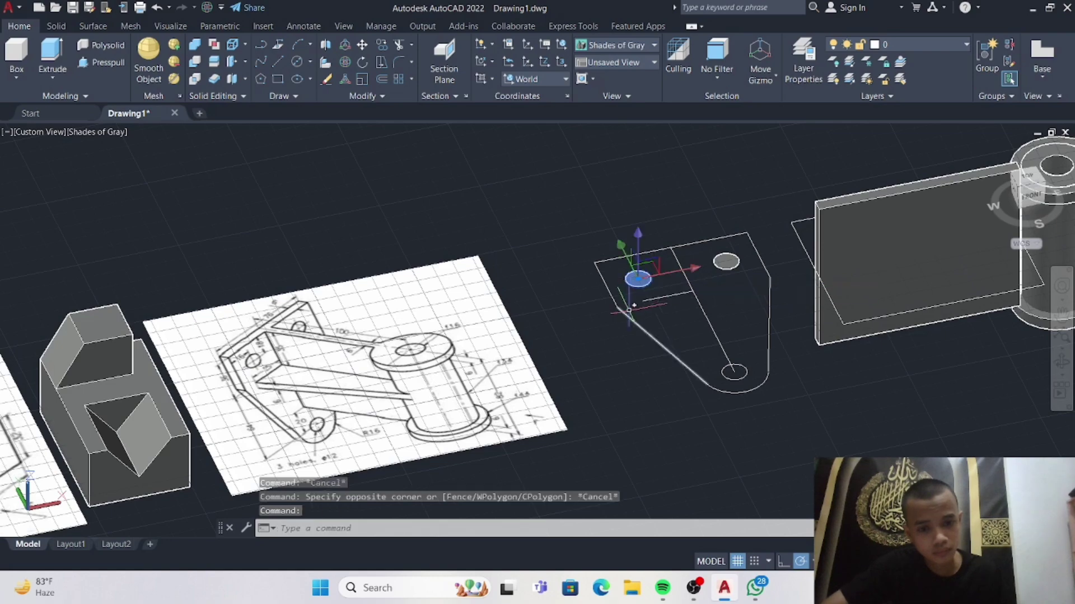
key(Delete)
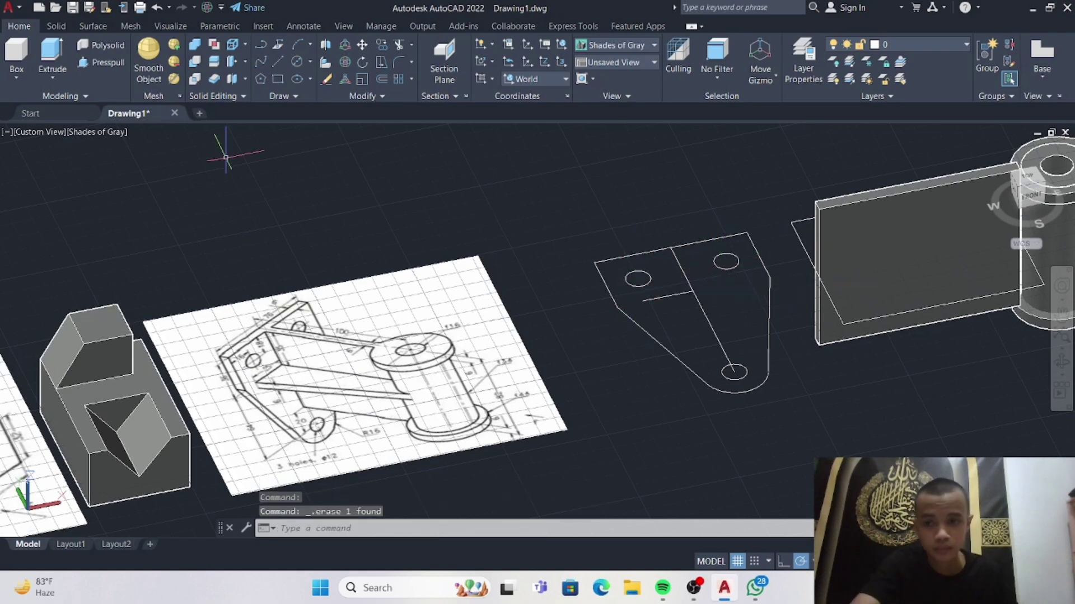
click(107, 62)
shift+middle_drag(712, 256, 710, 242)
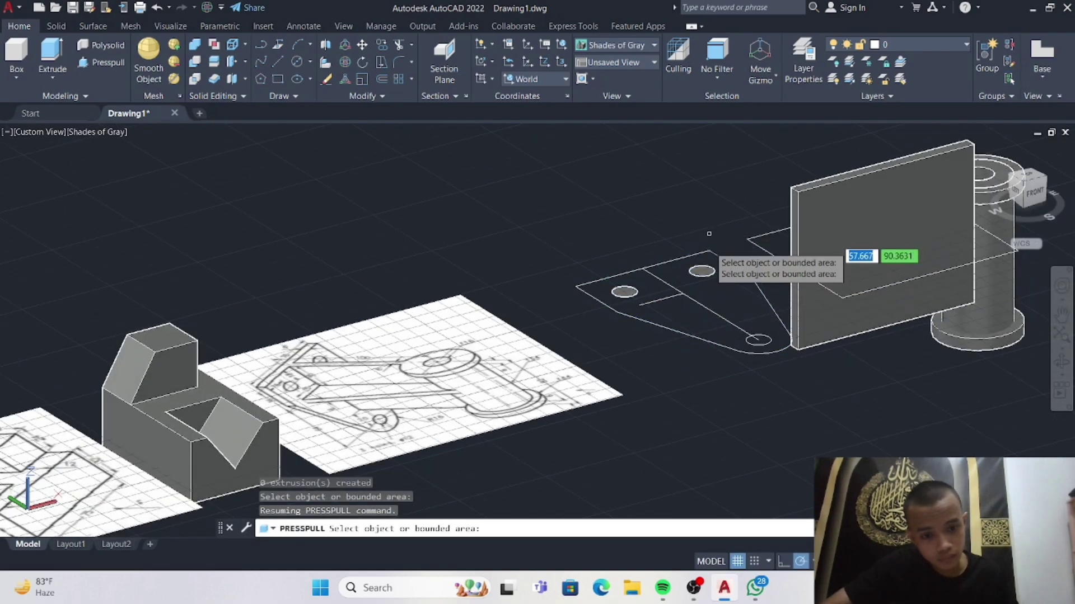
key(Escape)
Erase the construction lines inside the mounting plate profile and press/pull the profile around its three holes by 6.
middle_drag(646, 300, 619, 351)
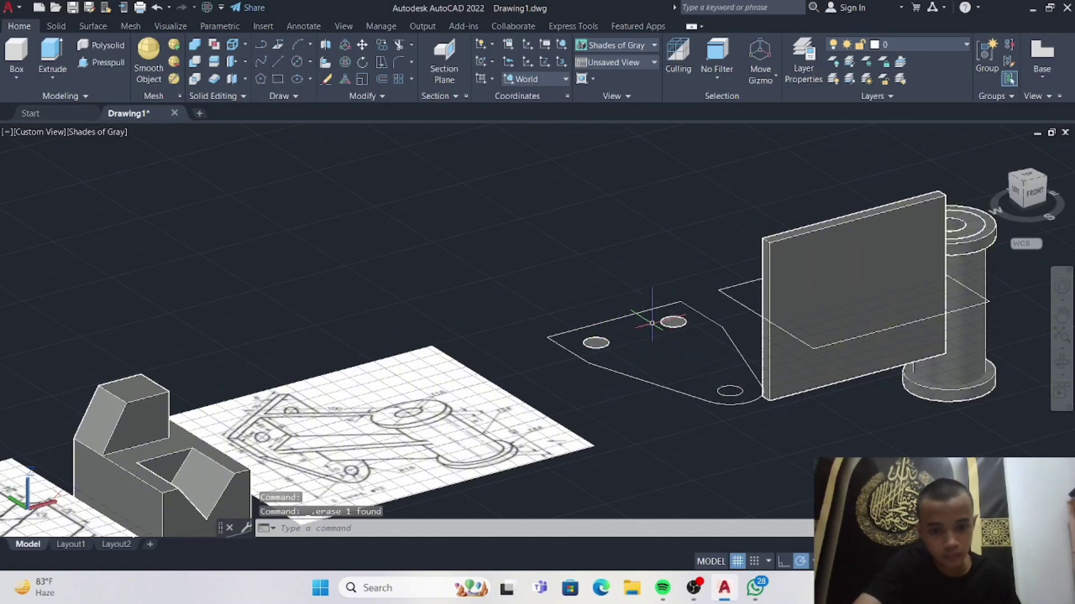
click(106, 63)
click(672, 352)
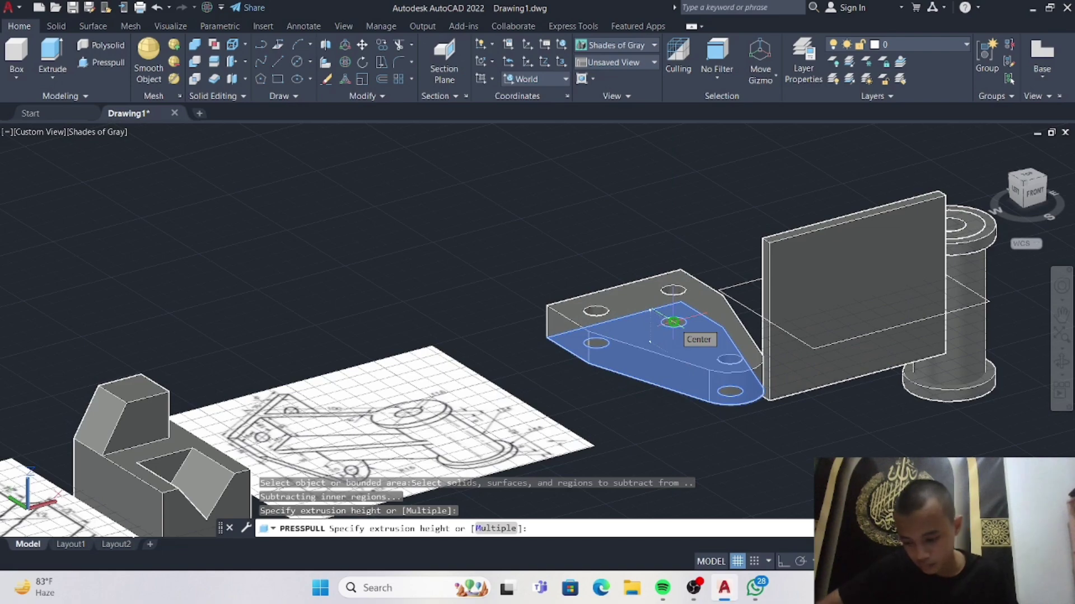
shift+middle_drag(673, 322, 638, 328)
text(6)
key(Return)
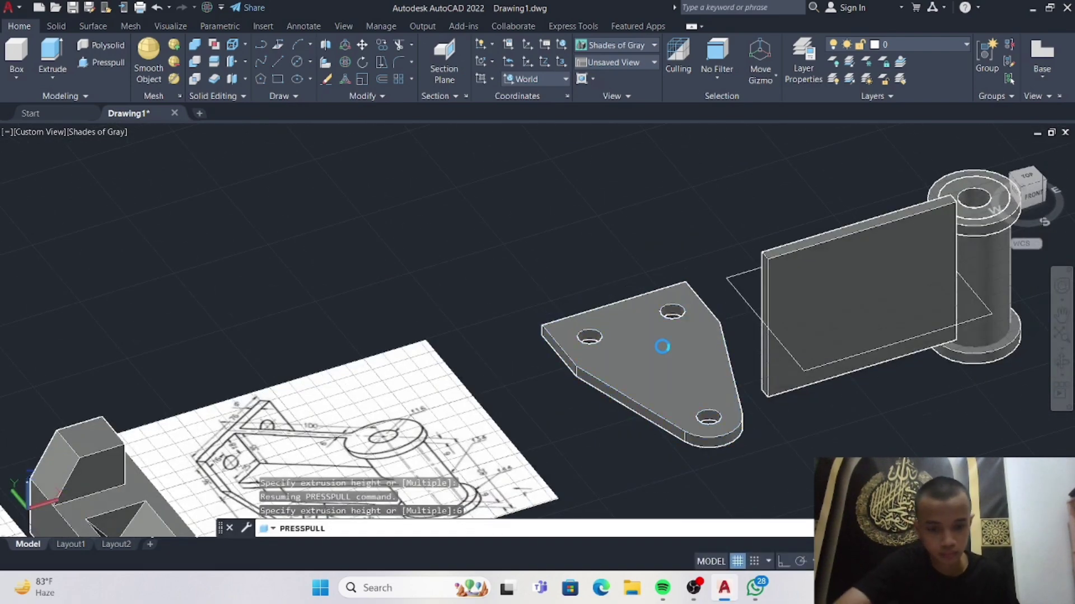
click(662, 345)
key(Escape)
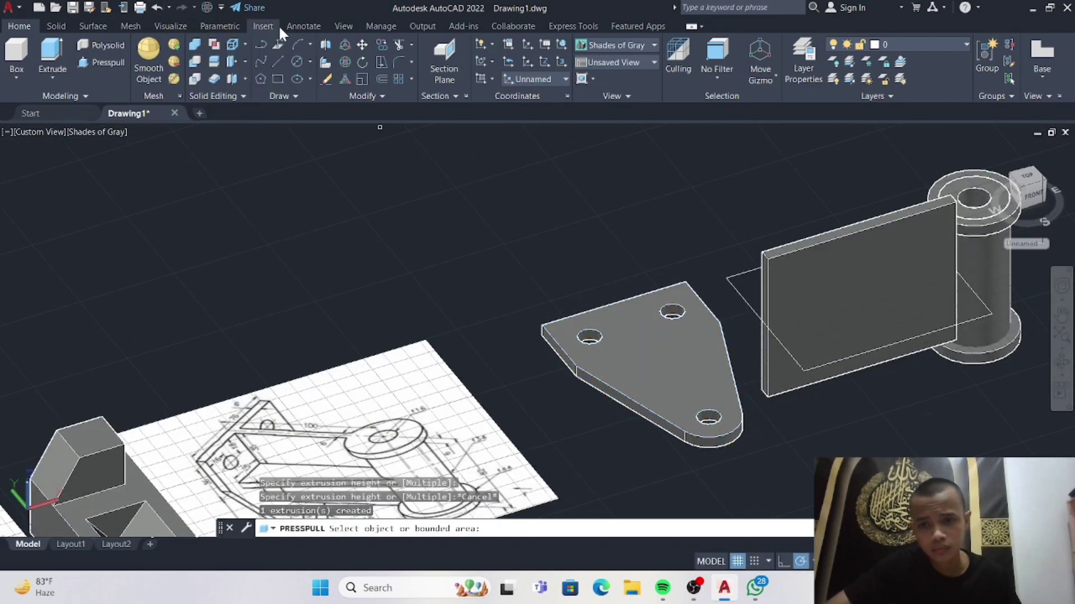
Rotate the mounting plate upright about the X axis and turn it about the vertical axis, perpendicular to the rectangular plate.
key(Return)
click(632, 352)
click(348, 61)
click(686, 379)
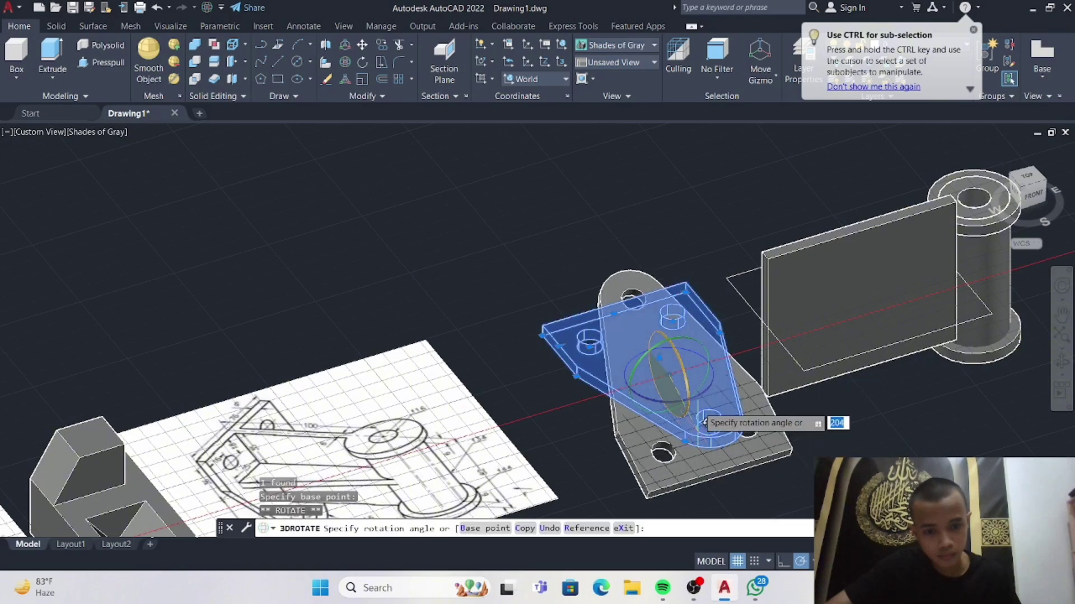
click(669, 172)
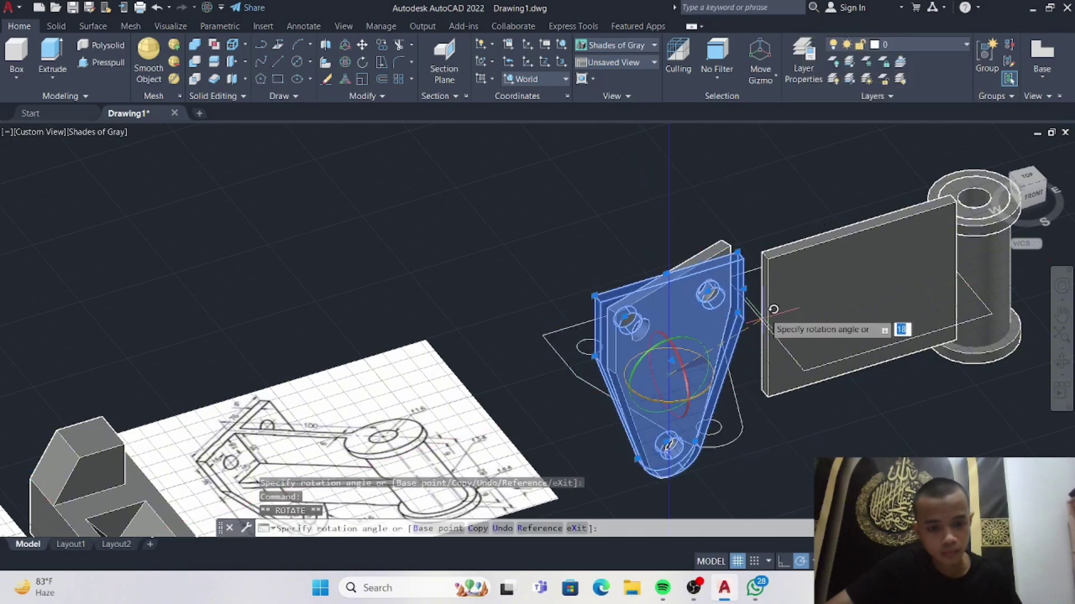
shift+middle_drag(751, 221, 626, 303)
key(Escape)
Move the rectangular plate by its upper corner to the midpoint of the mounting plate's top edge.
click(686, 266)
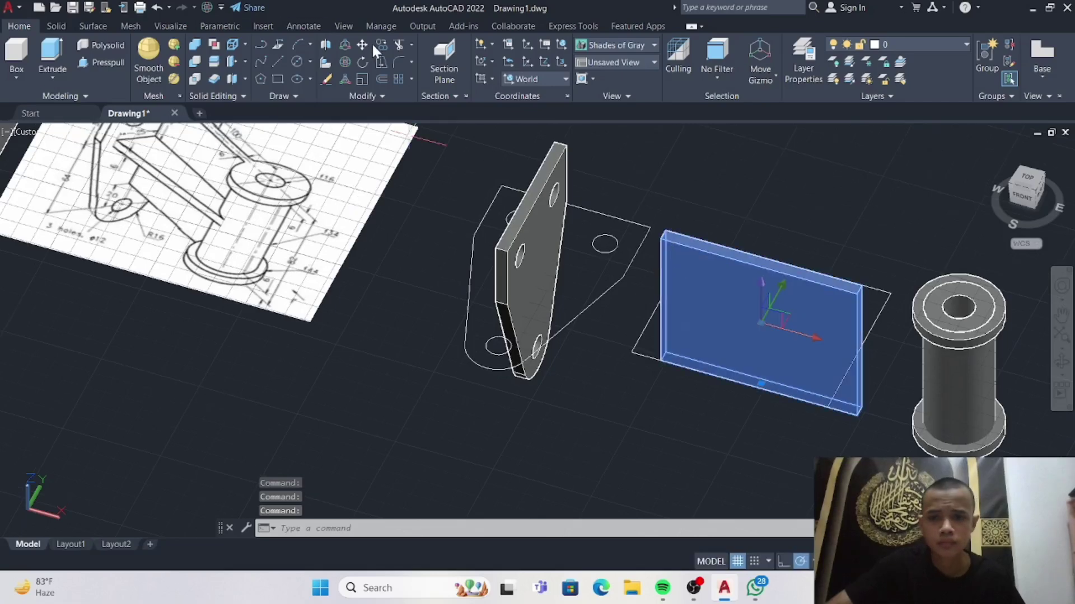
click(363, 45)
click(663, 234)
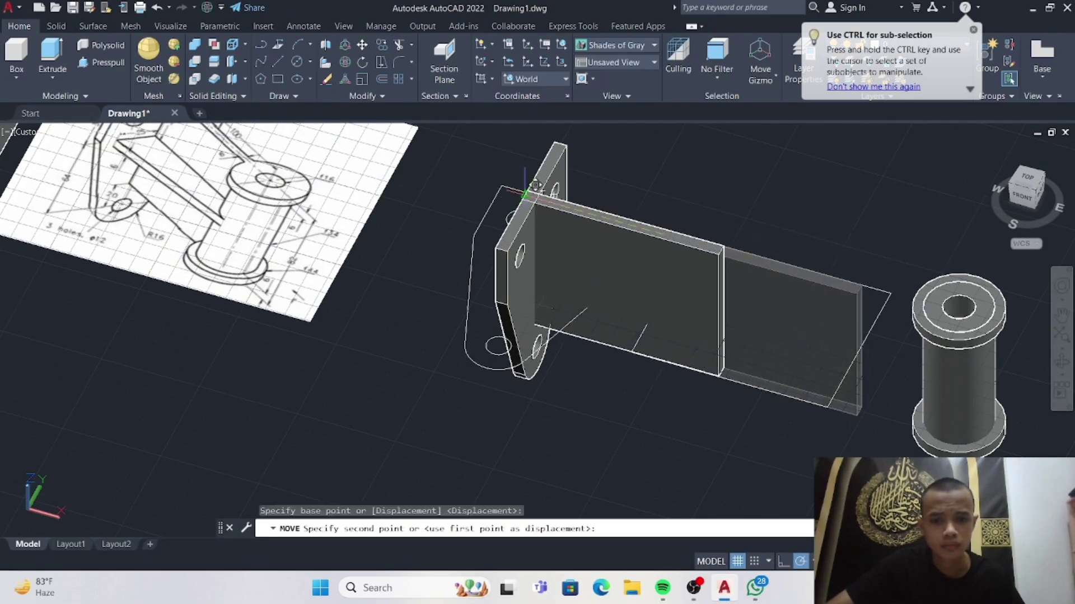
click(541, 203)
scroll(912, 426, down, 3)
scroll(809, 396, up, 2)
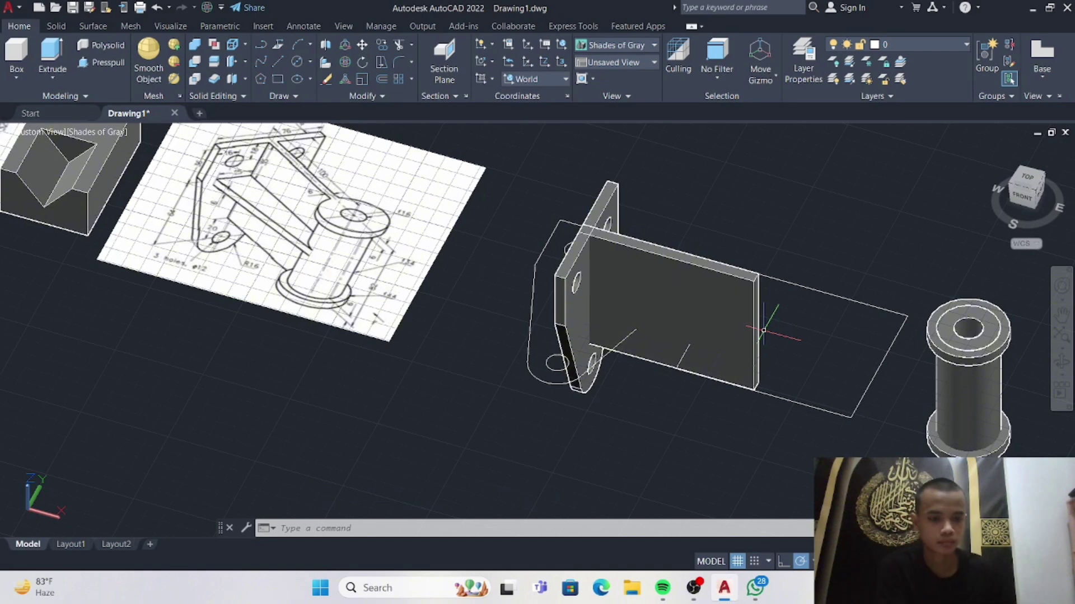
click(752, 319)
click(362, 45)
key(Escape)
Move the flanged hub by the centre of its top face onto the outer end of the rectangular plate's upper edge.
click(960, 373)
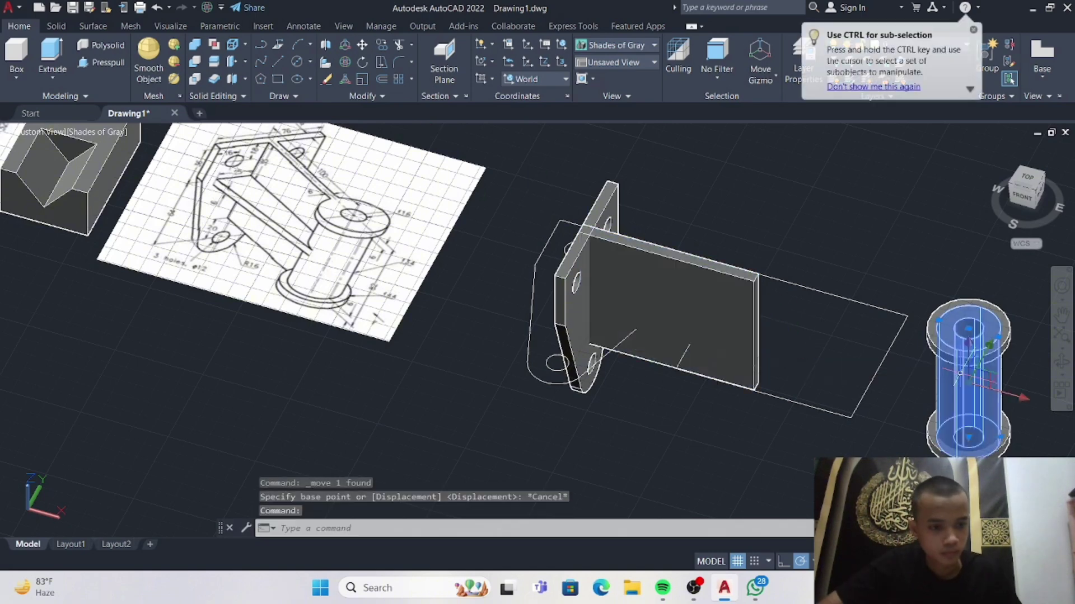
key(Escape)
shift+middle_drag(960, 373, 979, 434)
click(899, 211)
click(1048, 456)
click(362, 45)
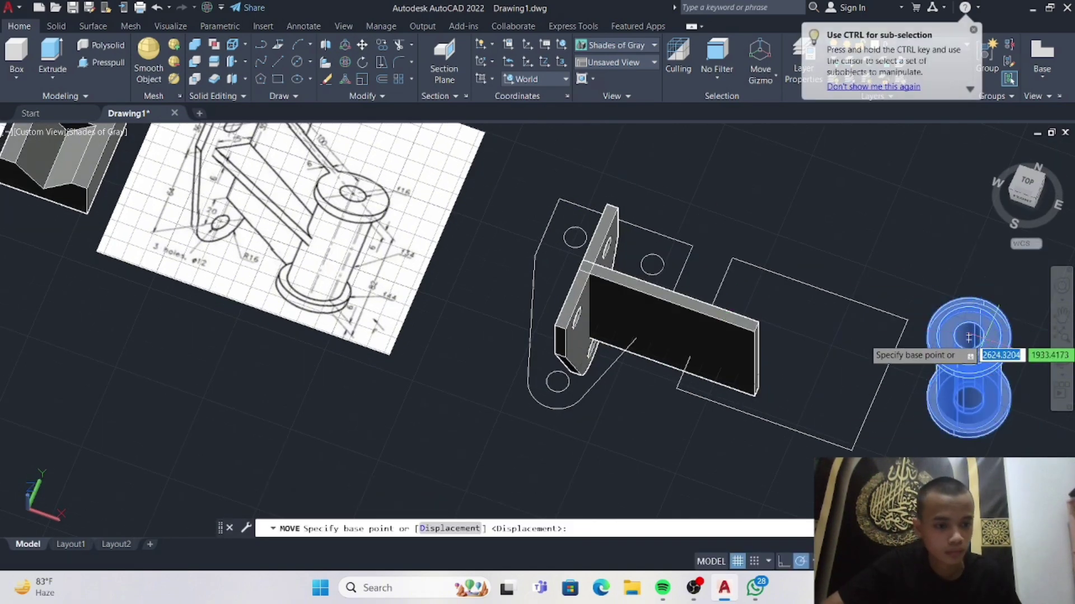
click(969, 336)
click(751, 309)
Press/pull the part of the rectangular plate inside the hub's bore downwards to clear the hole.
shift+middle_drag(751, 309, 787, 396)
click(102, 62)
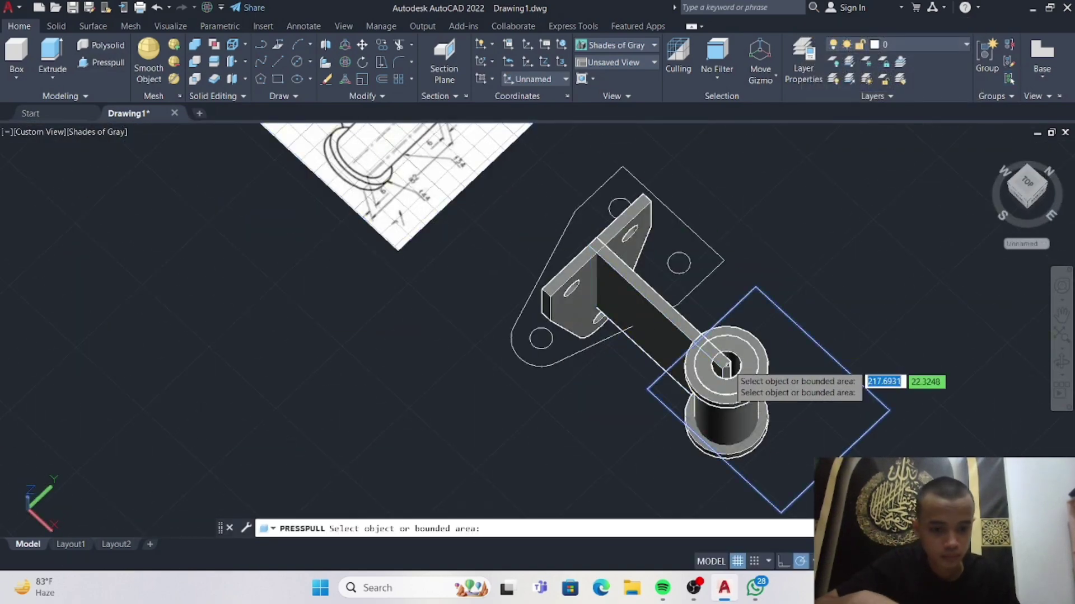
scroll(728, 364, up, 3)
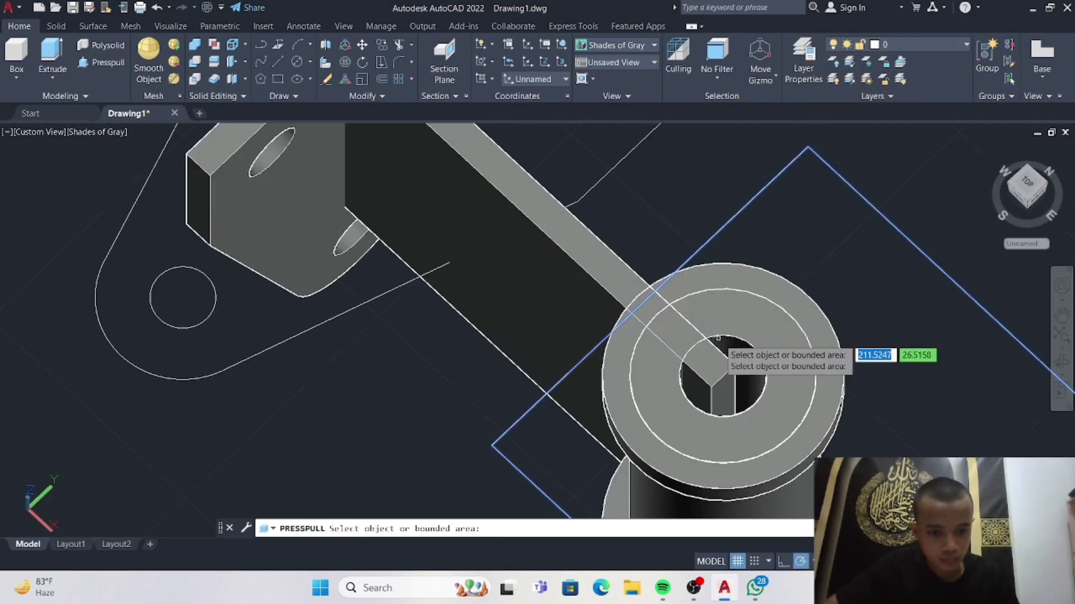
click(717, 363)
scroll(854, 339, down, 2)
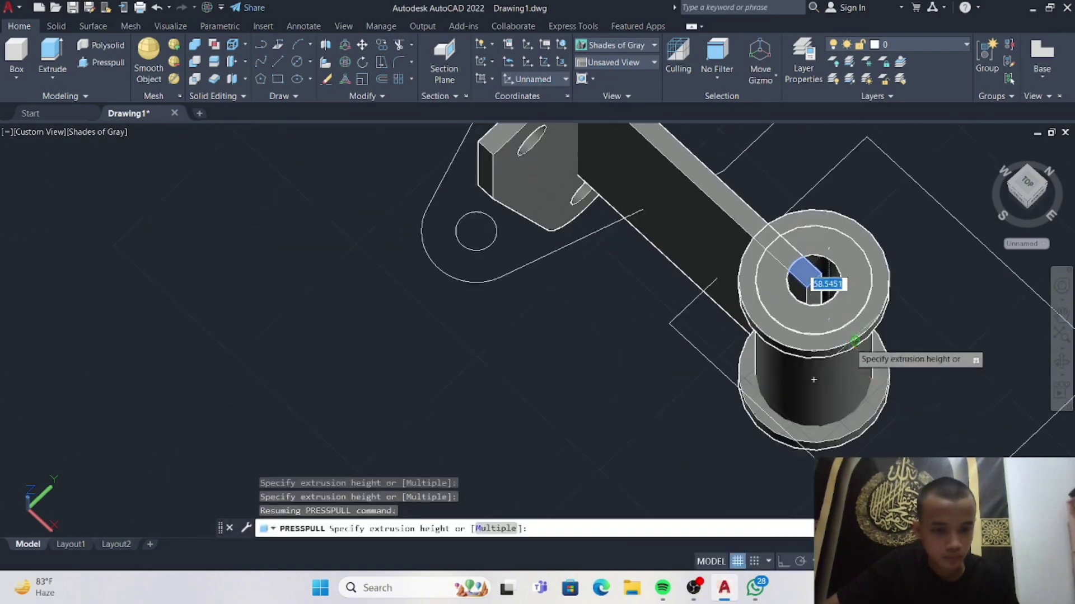
click(898, 426)
shift+middle_drag(899, 427, 631, 415)
scroll(911, 368, down, 5)
key(Return)
Draw a horizontal line 90 long below the mounting plate profile in the top view.
scroll(789, 446, down, 1)
scroll(488, 279, up, 3)
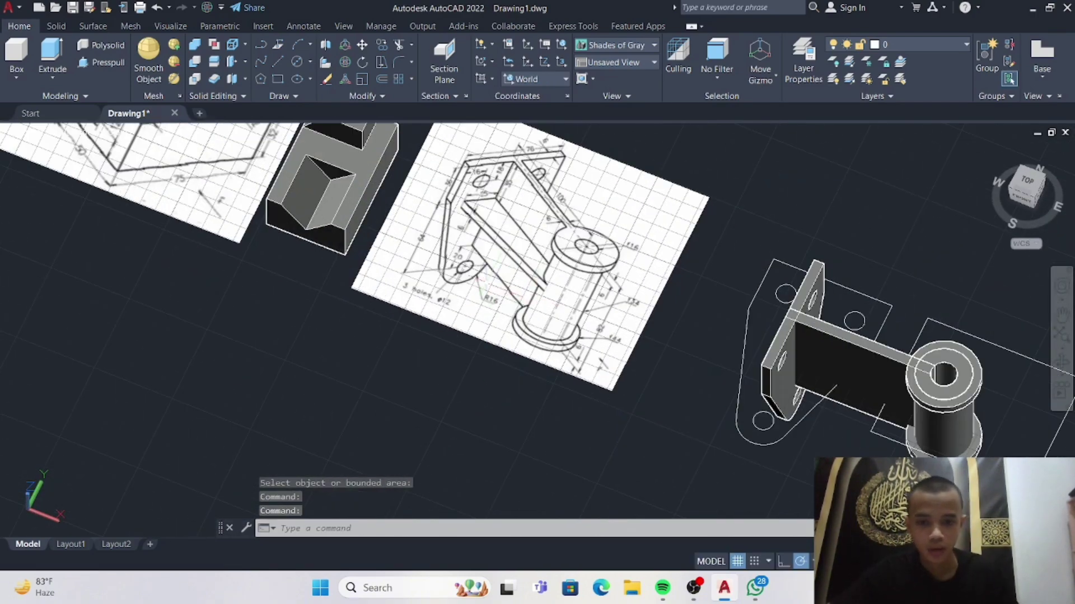
scroll(535, 297, up, 2)
middle_drag(535, 297, 384, 290)
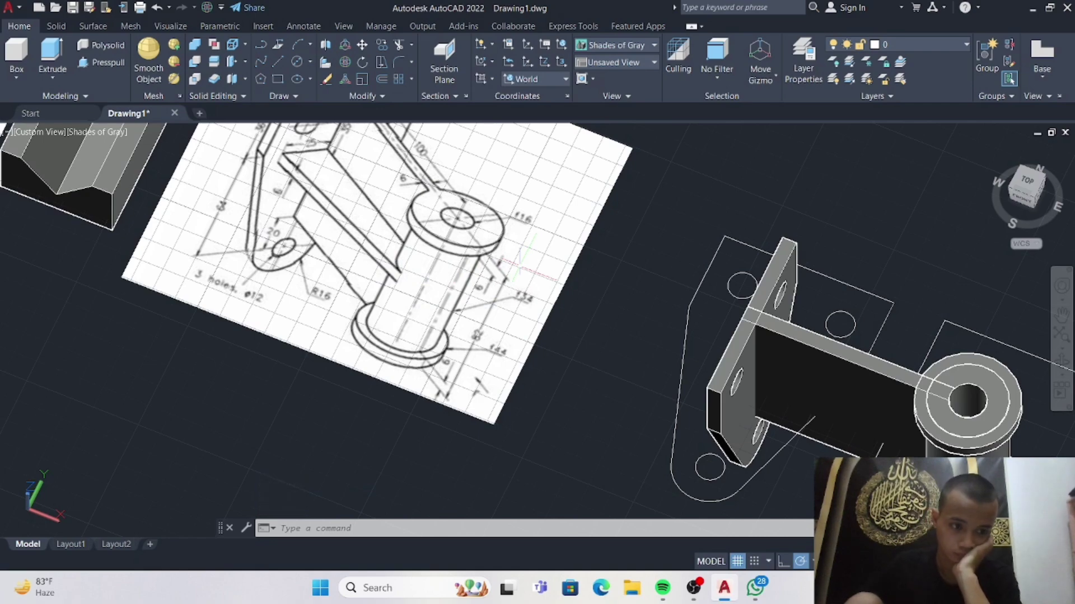
middle_drag(596, 224, 400, 215)
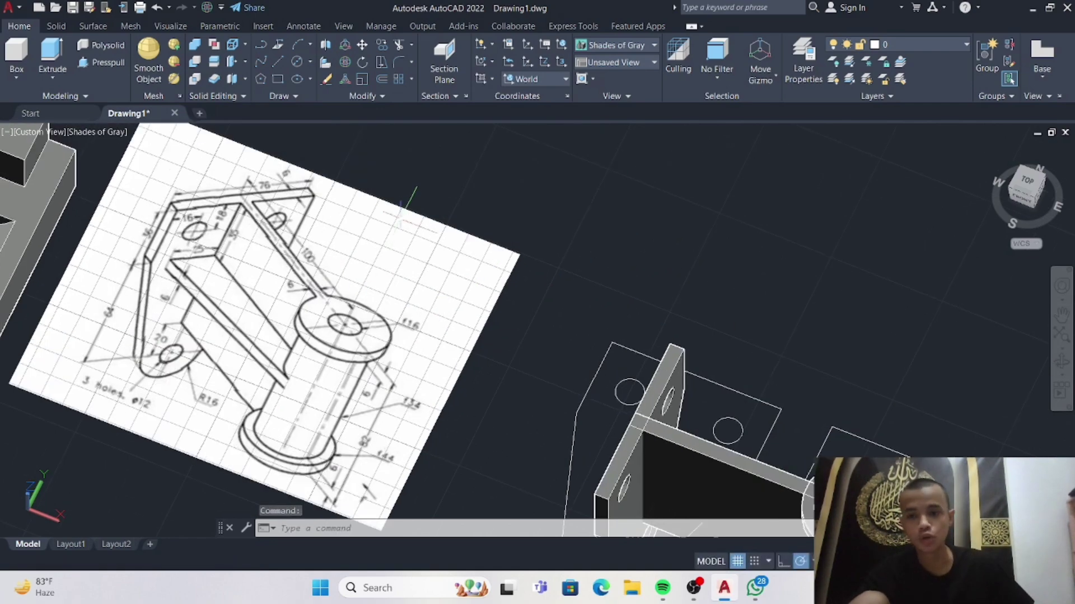
click(1027, 182)
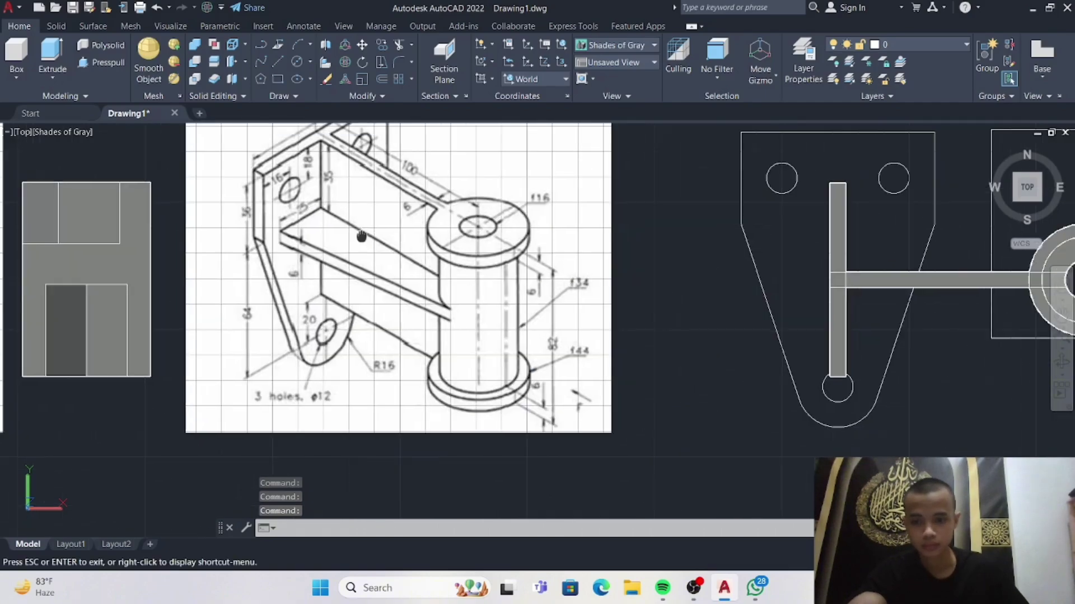
click(276, 61)
scroll(526, 319, down, 2)
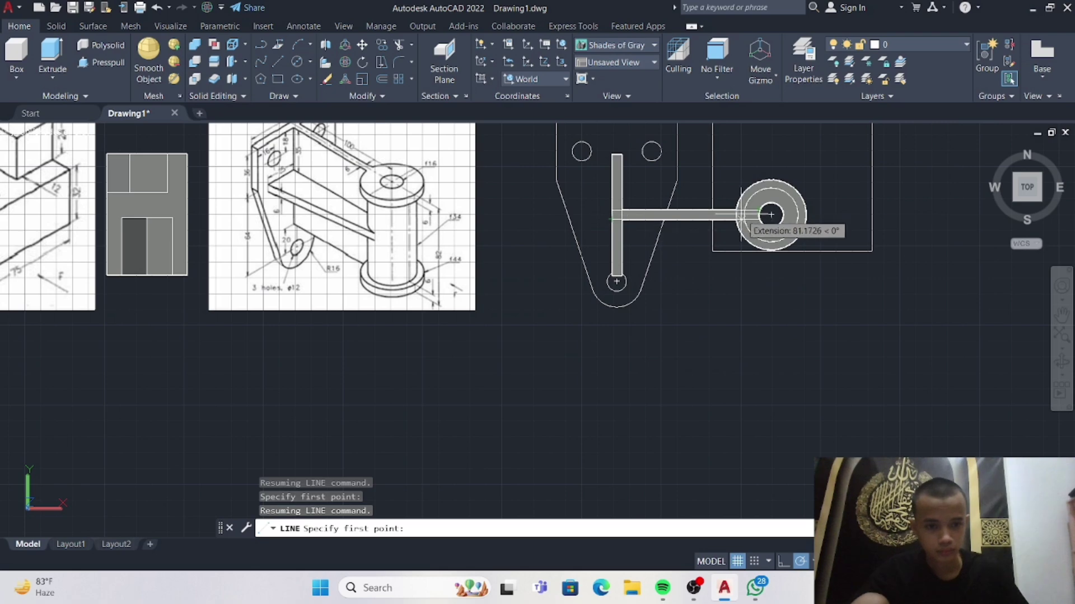
scroll(745, 219, up, 5)
scroll(799, 229, down, 2)
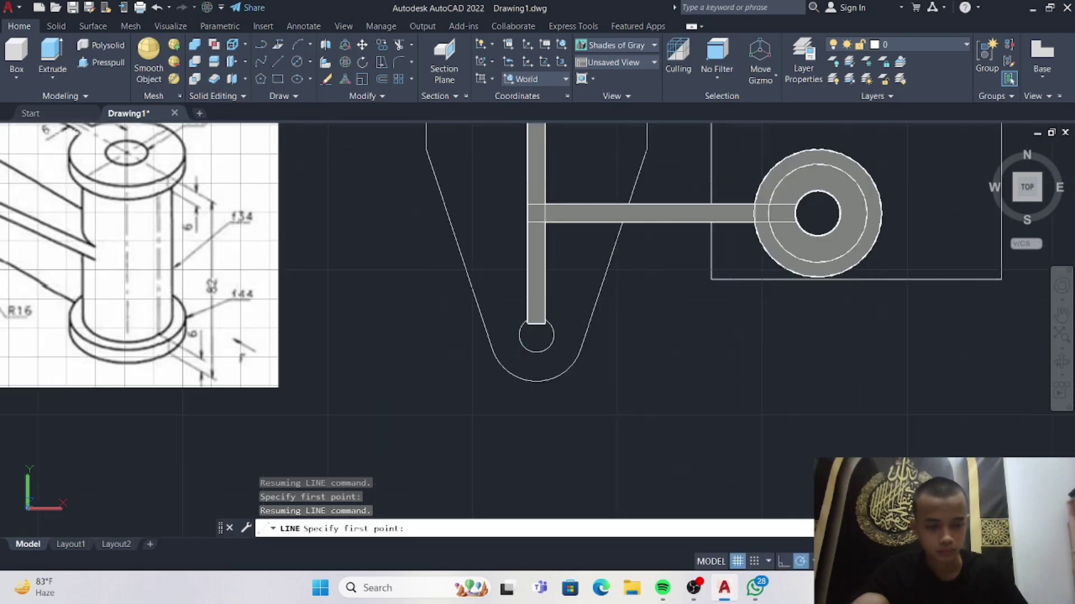
scroll(648, 360, down, 3)
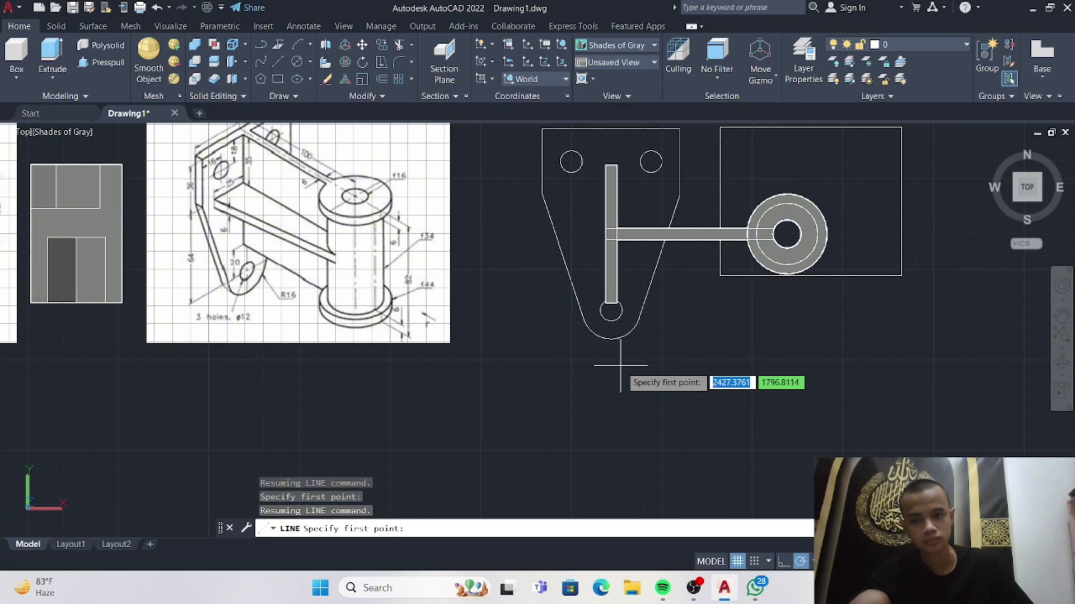
click(618, 370)
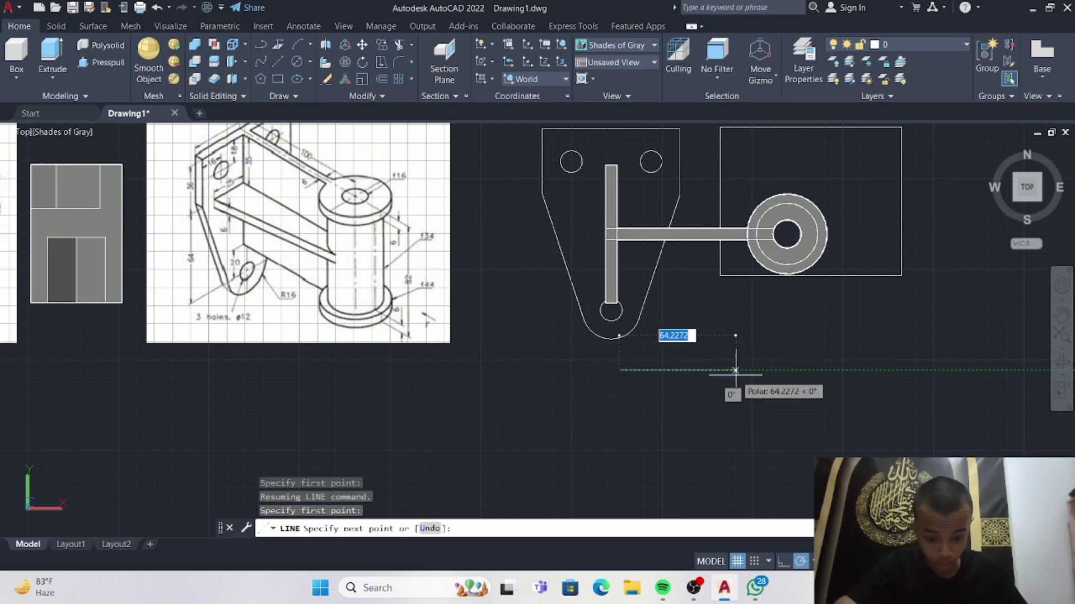
text(90)
key(Return)
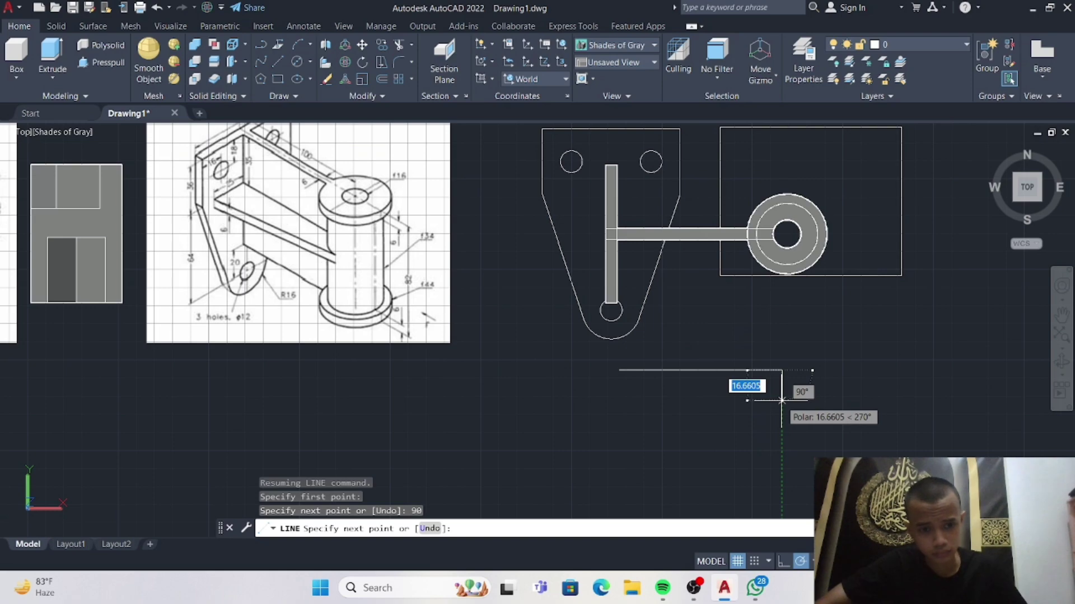
shift+middle_drag(782, 401, 774, 305)
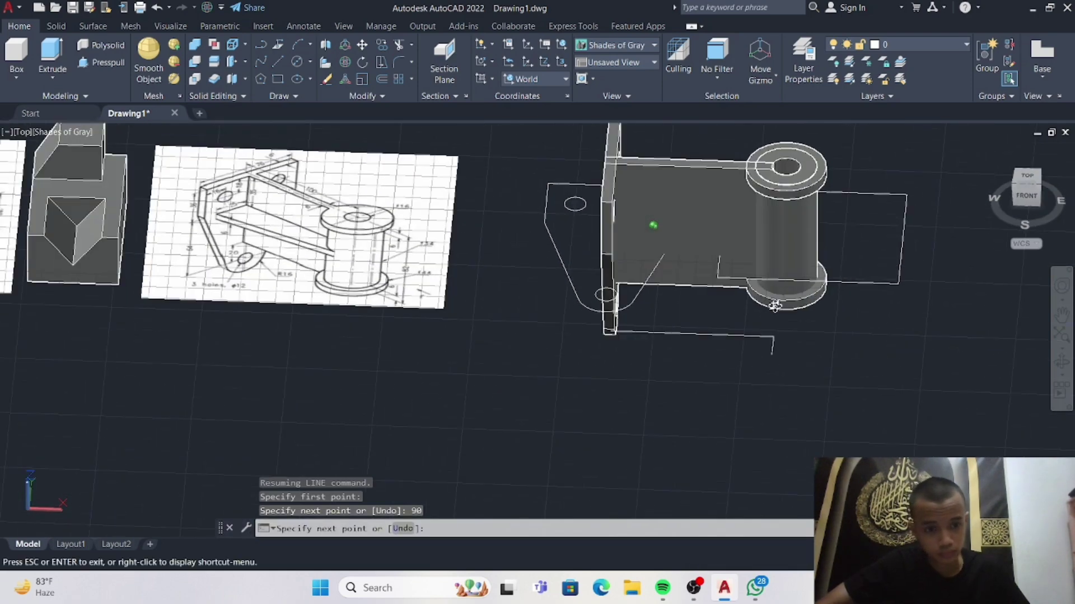
key(Escape)
Draw a vertical line 25 long downwards from the start point of the 90-long line.
shift+middle_drag(772, 384, 726, 421)
click(1025, 187)
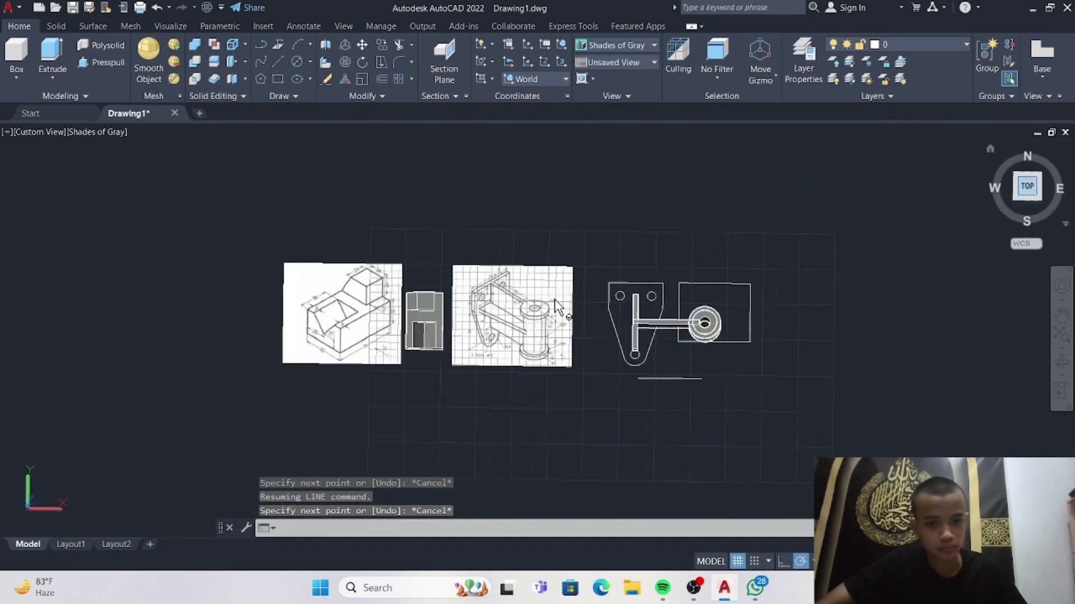
scroll(499, 352, up, 3)
middle_drag(499, 352, 359, 339)
click(278, 62)
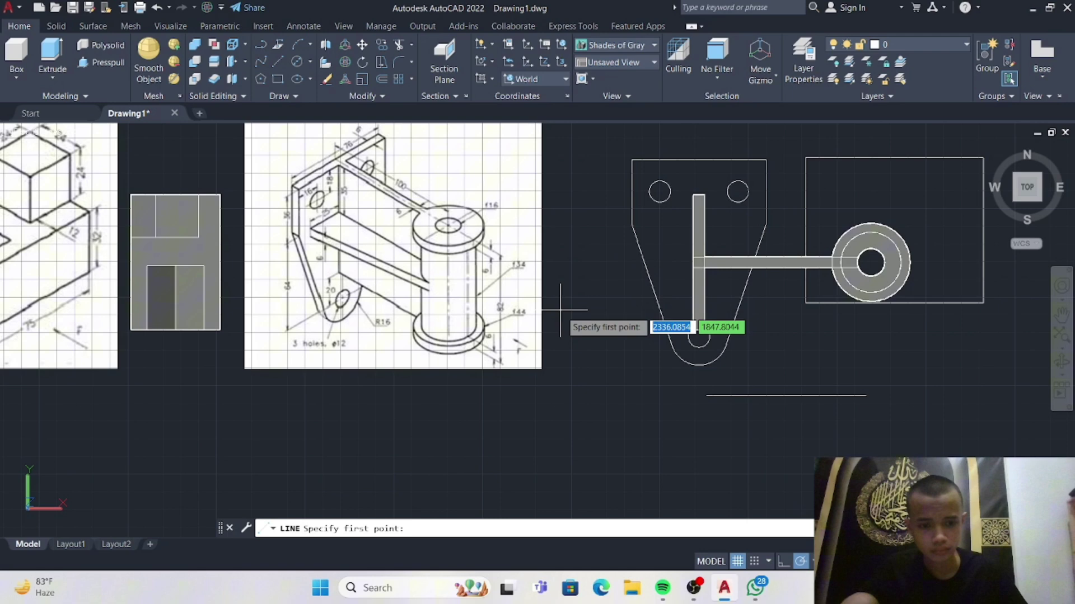
click(706, 395)
key(Return)
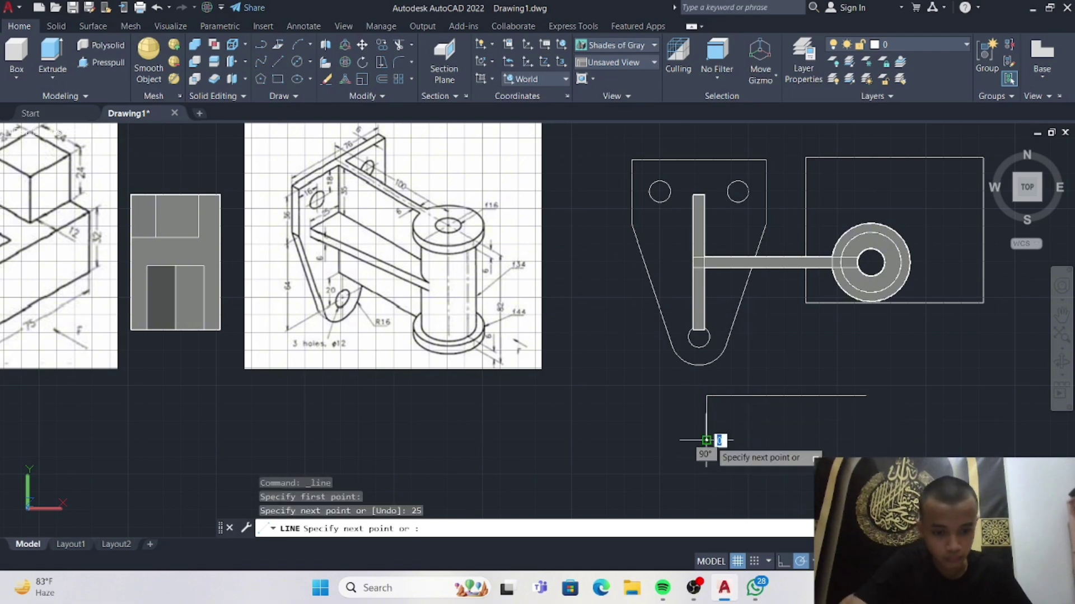
key(Escape)
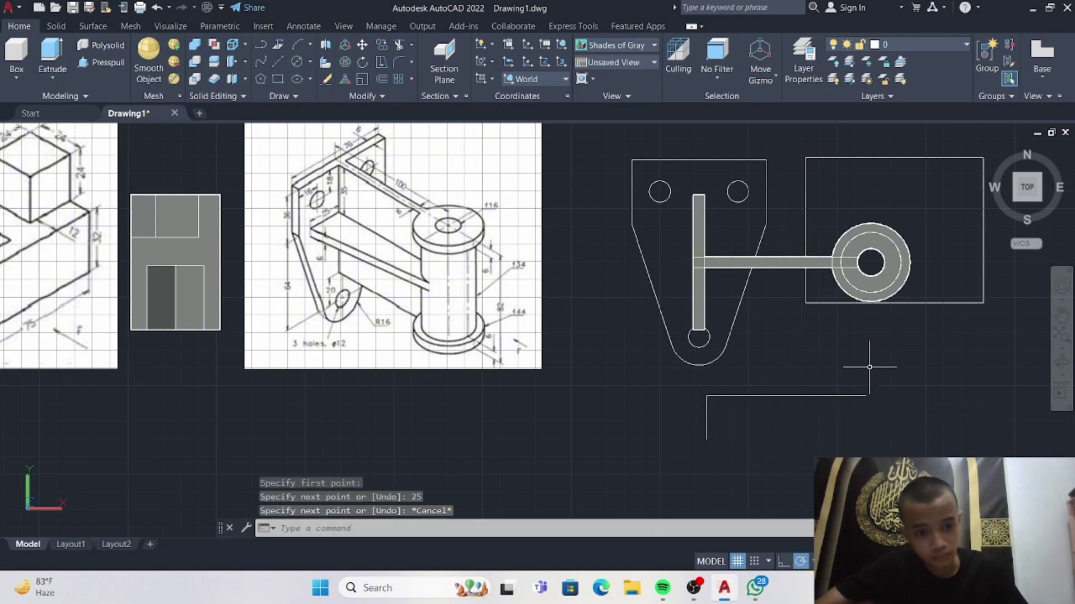
Examine how the horizontal rib joins the mounting plate and hub in the reference drawing, comparing it with the model.
scroll(870, 309, up, 3)
shift+middle_drag(861, 345, 894, 196)
key(Escape)
mouse_move(623, 313)
shift+middle_down()
mouse_move(621, 351)
mouse_move(448, 403)
shift+middle_up()
scroll(448, 392, down, 5)
middle_drag(108, 385, 362, 368)
scroll(362, 369, up, 3)
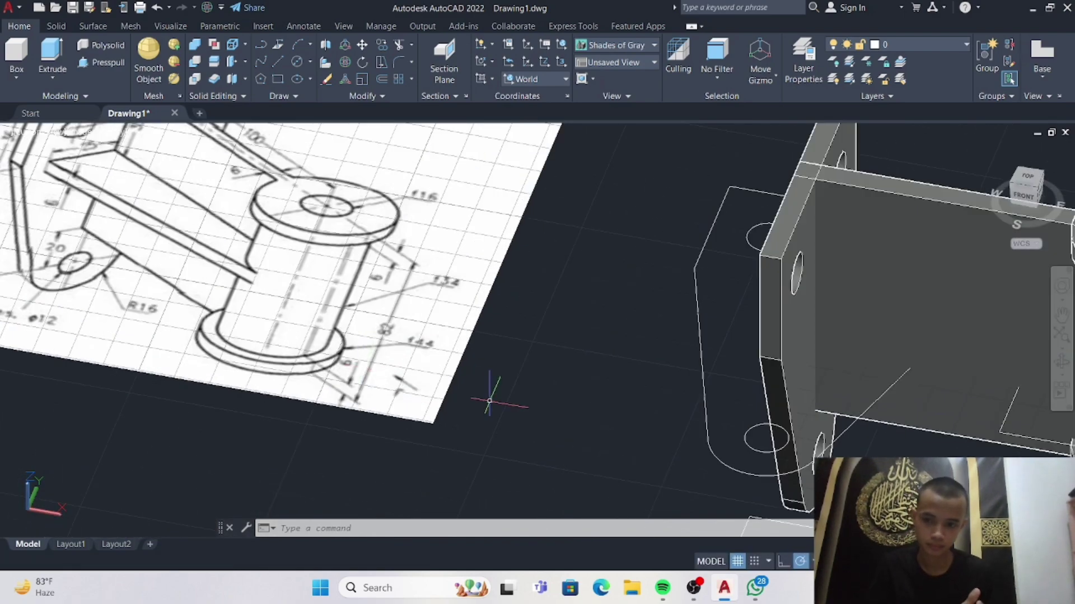
scroll(347, 334, down, 3)
scroll(659, 426, up, 2)
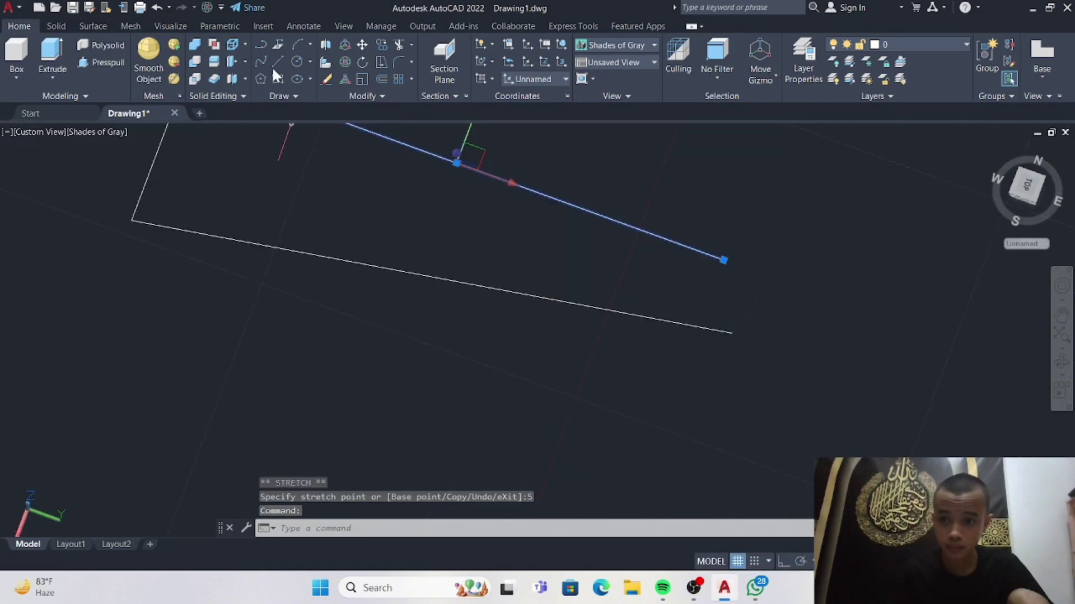
Draw a 10-long line across the rib outline's narrow end and stretch the slanted edge's endpoint to meet it, closing the outline.
click(276, 62)
click(724, 260)
text(1)
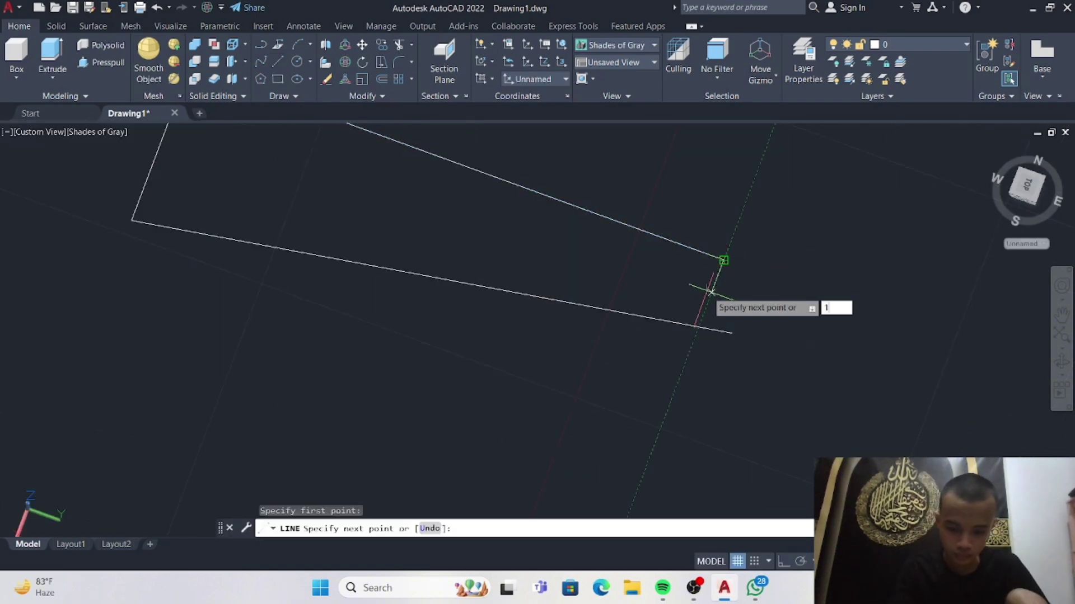
text(0)
key(Return)
key(Escape)
click(732, 333)
key(Escape)
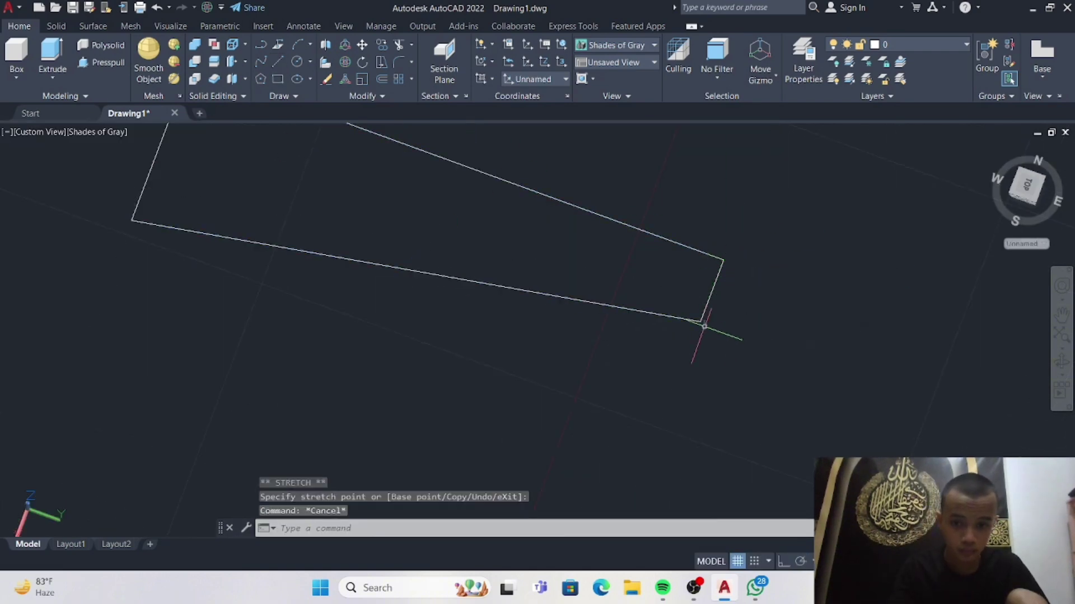
Press/pull the closed tapered rib outline by 6.
scroll(542, 321, down, 3)
click(108, 57)
shift+middle_drag(439, 280, 470, 279)
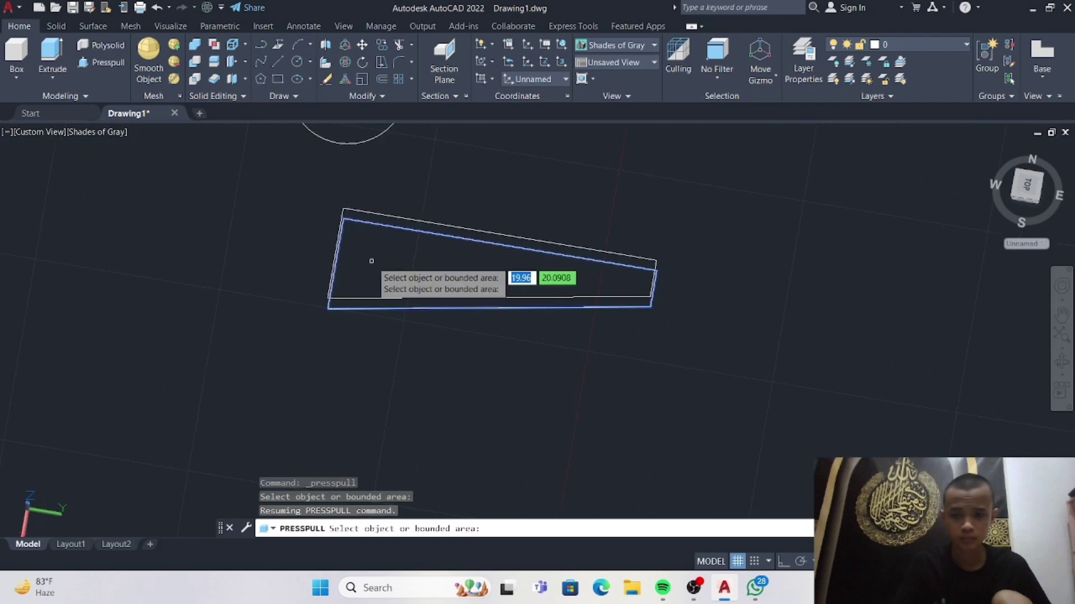
click(372, 260)
text(6)
key(Return)
key(Return)
Move the tapered rib onto the side of the rectangular plate, between the mounting plate and the hub.
click(393, 248)
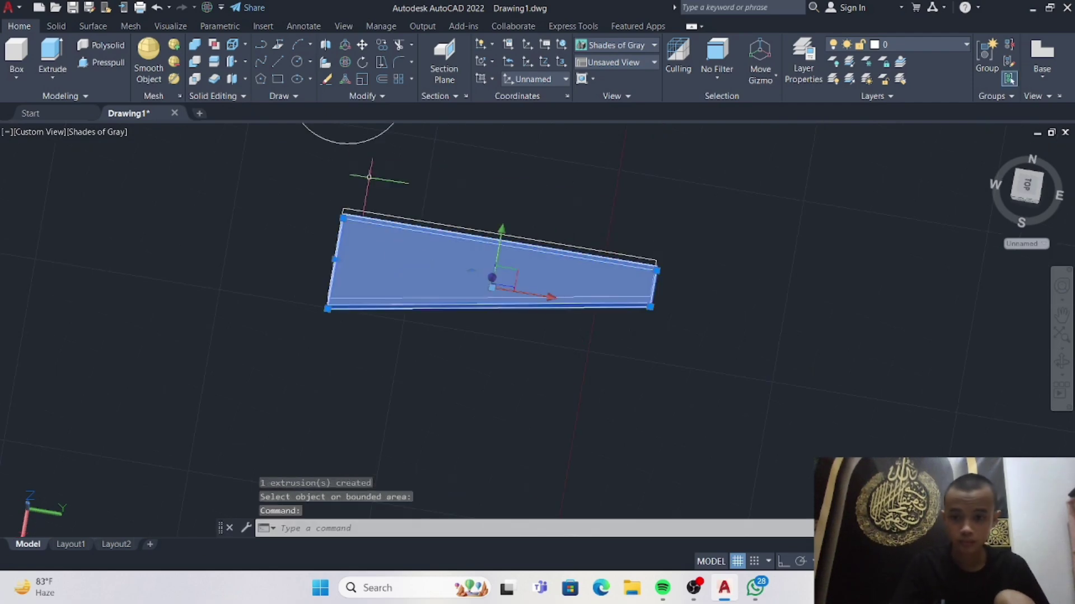
click(362, 44)
shift+middle_drag(336, 305, 603, 383)
key(Escape)
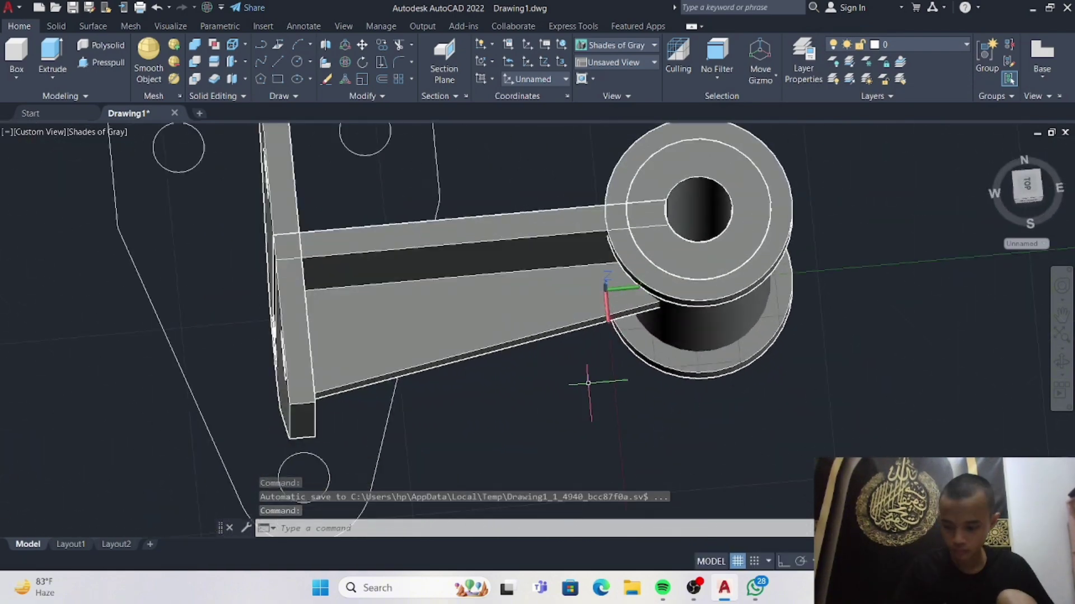
Inspect the rib's fit against the mounting plate, rectangular plate and hub from several sides.
shift+middle_drag(588, 382, 644, 347)
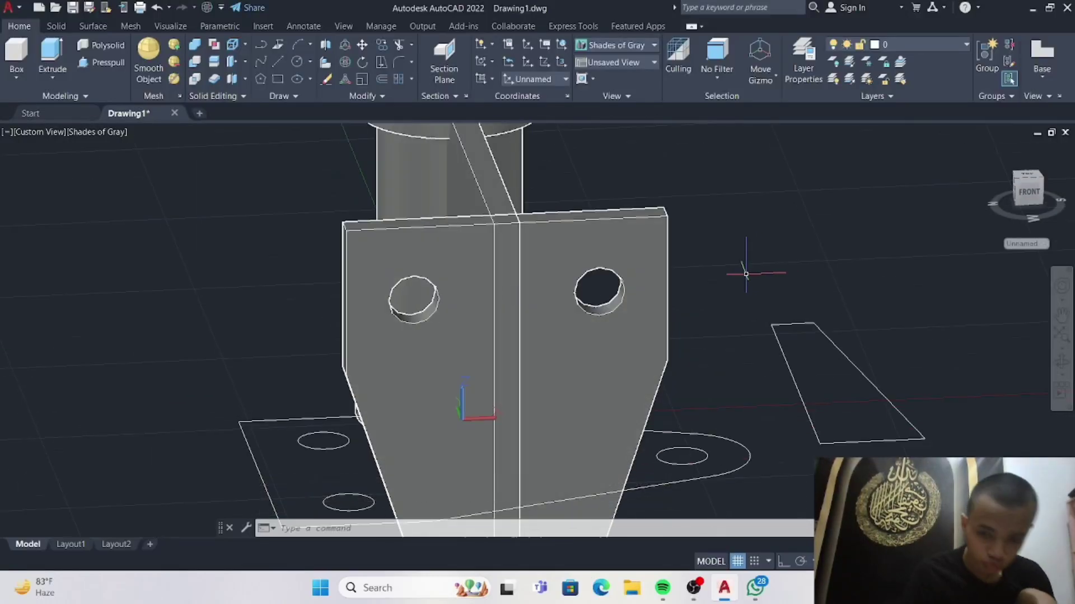
shift+middle_drag(745, 275, 526, 263)
scroll(464, 305, down, 4)
shift+middle_drag(457, 308, 543, 361)
scroll(604, 291, up, 5)
shift+middle_drag(565, 425, 530, 448)
scroll(605, 451, down, 4)
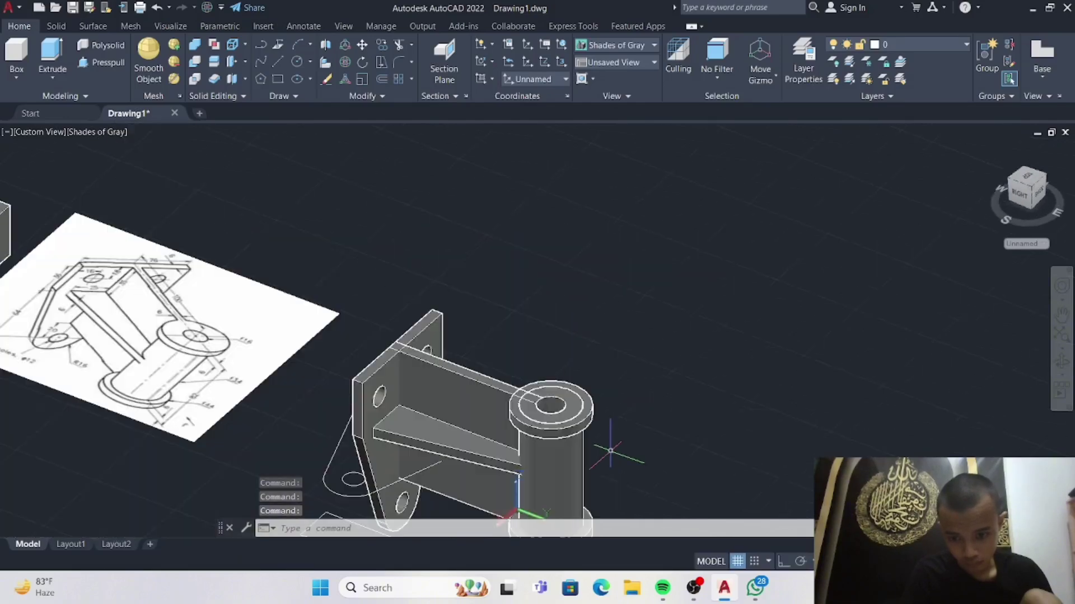
scroll(612, 448, up, 3)
shift+middle_drag(638, 358, 585, 364)
scroll(637, 310, up, 2)
shift+middle_drag(637, 310, 756, 304)
scroll(695, 297, down, 4)
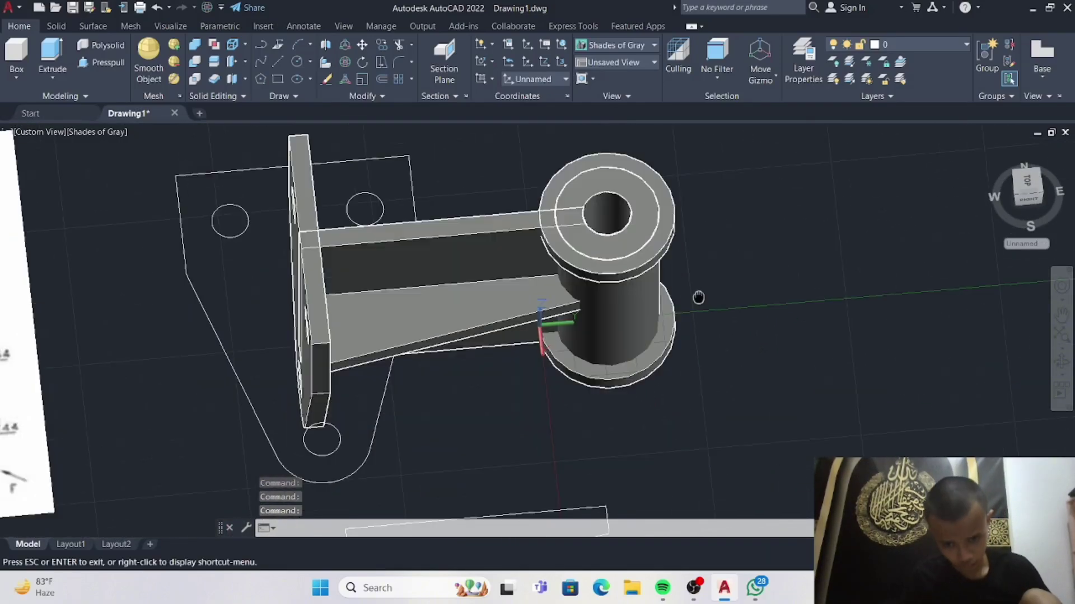
scroll(686, 212, up, 3)
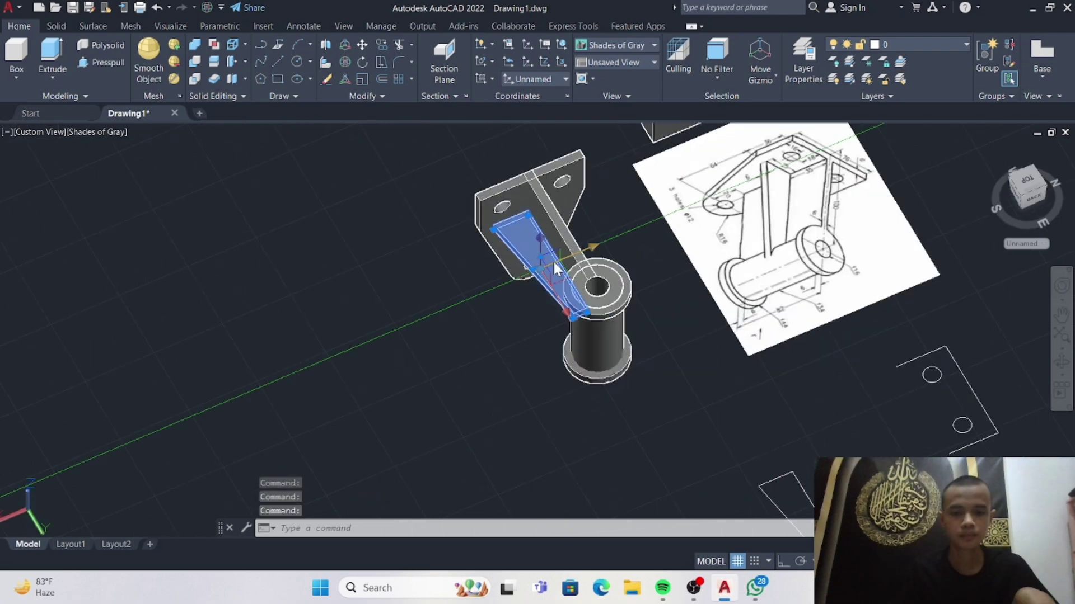
click(368, 95)
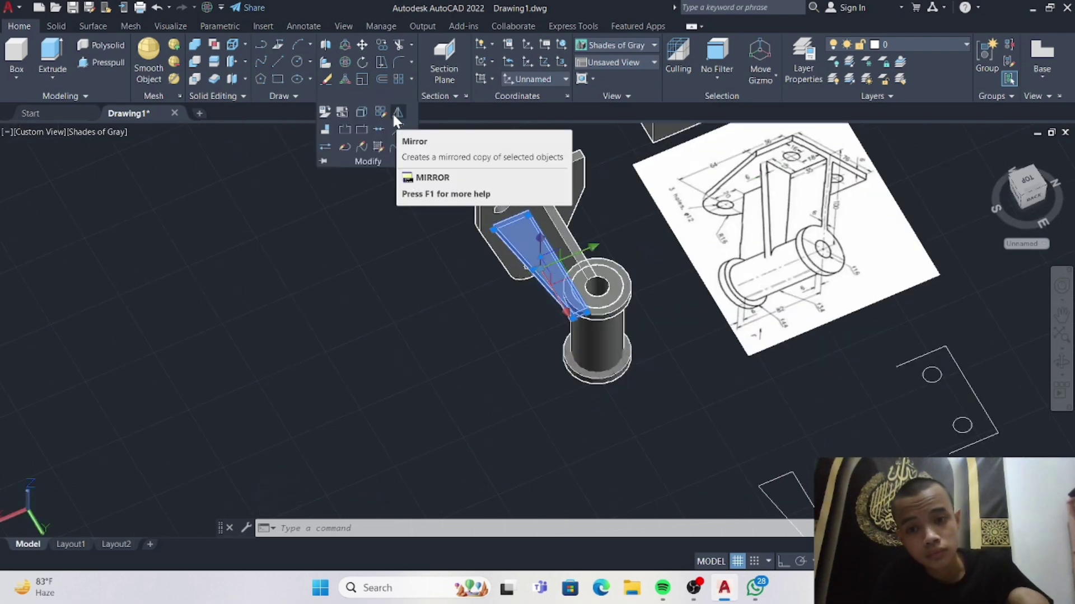
click(397, 112)
click(517, 179)
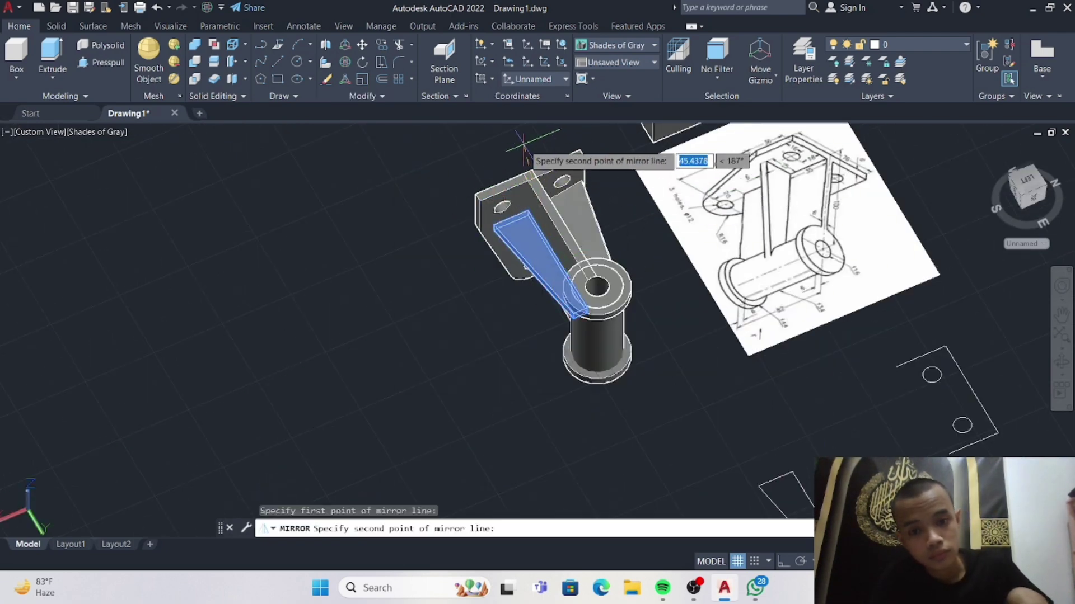
shift+middle_drag(513, 144, 446, 196)
key(Escape)
Mirror the tapered rib to the opposite side of the rectangular plate about the plate's centreline, keeping the original.
click(512, 311)
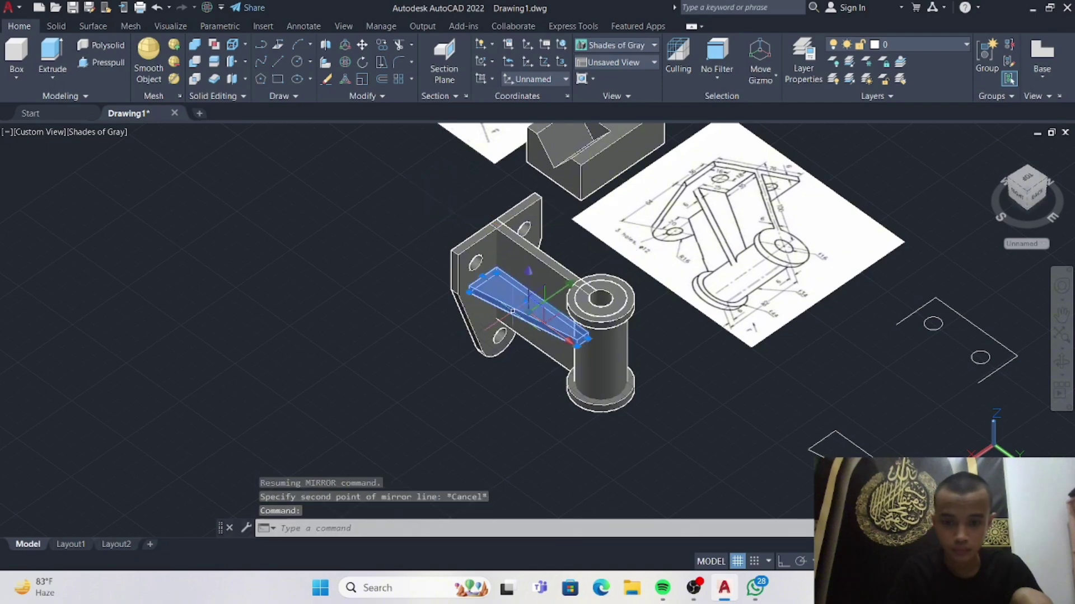
click(363, 95)
click(396, 112)
shift+middle_drag(485, 285, 412, 159)
scroll(470, 338, up, 5)
click(474, 312)
click(467, 305)
key(Return)
Erase the leftover mounting plate and rib outlines beside the finished bracket.
scroll(792, 379, down, 5)
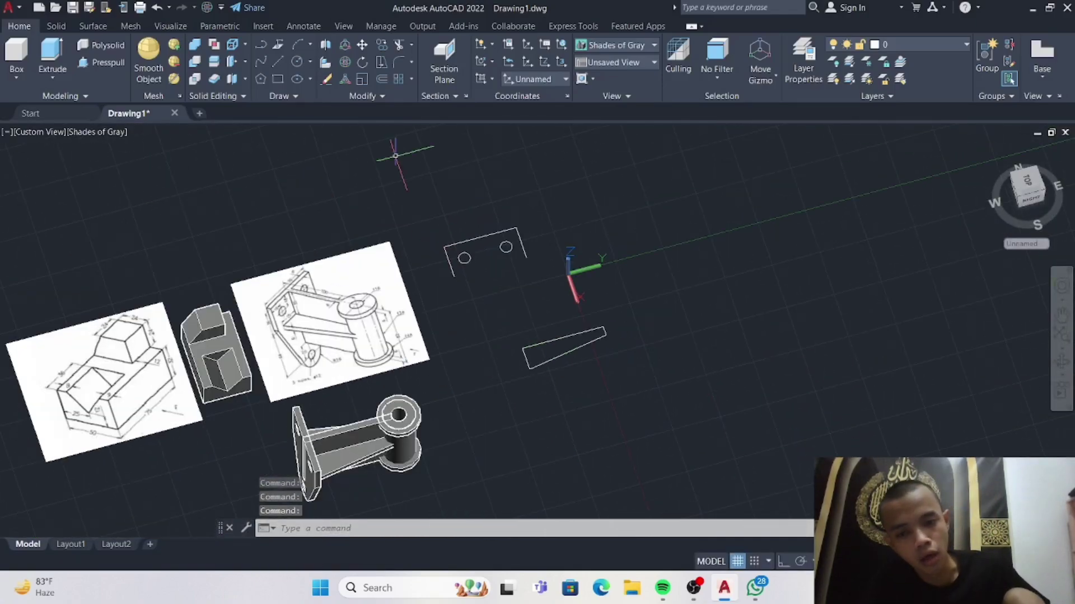
click(395, 156)
click(638, 380)
key(Delete)
scroll(319, 252, down, 2)
shift+middle_drag(305, 263, 276, 370)
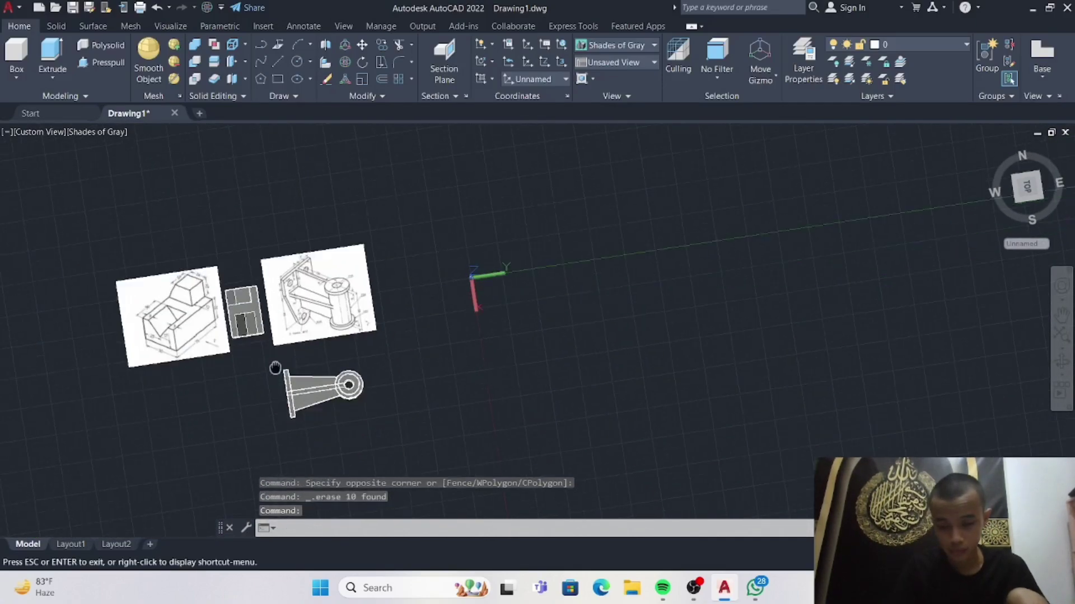
Move the finished bracket up beside its reference drawing, and restore the top view in the World coordinate system.
click(260, 360)
click(424, 452)
key(Escape)
scroll(368, 419, up, 3)
click(188, 296)
click(350, 415)
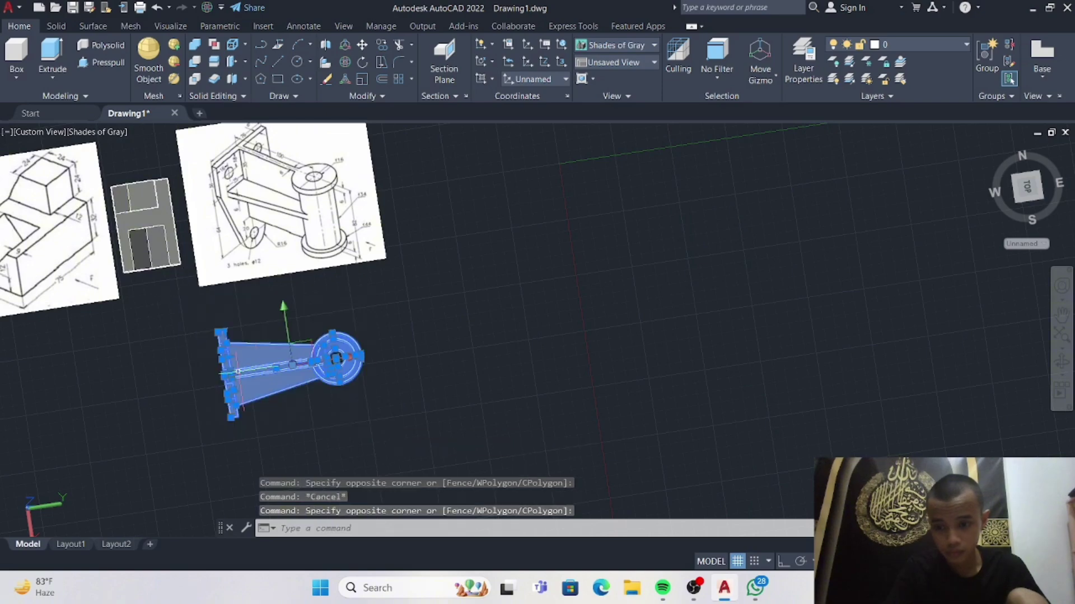
drag(237, 374, 410, 182)
right_drag(410, 183, 401, 176)
click(426, 182)
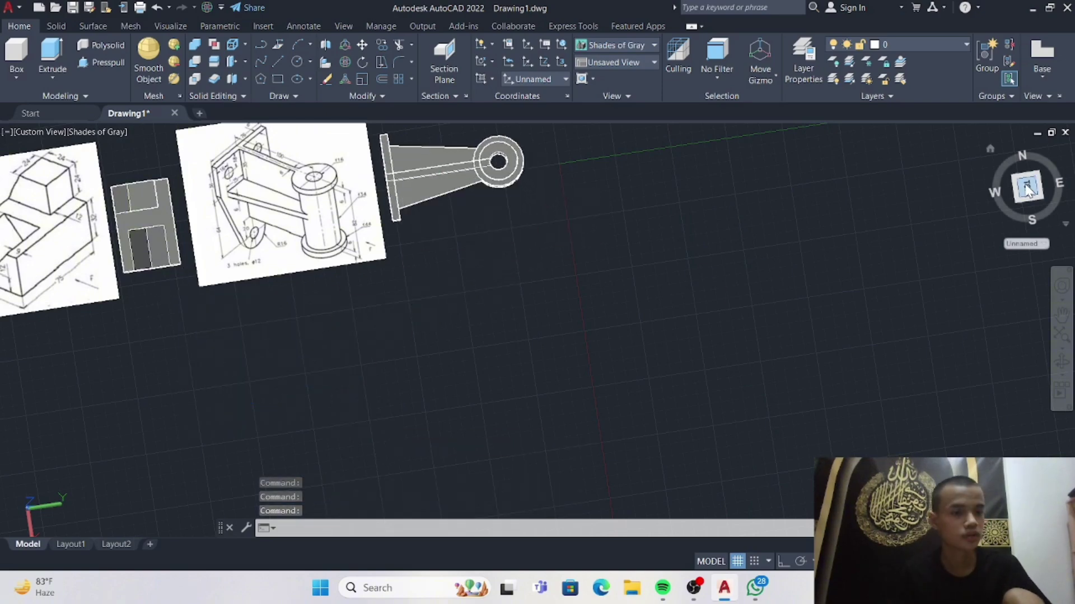
click(1027, 190)
click(1022, 243)
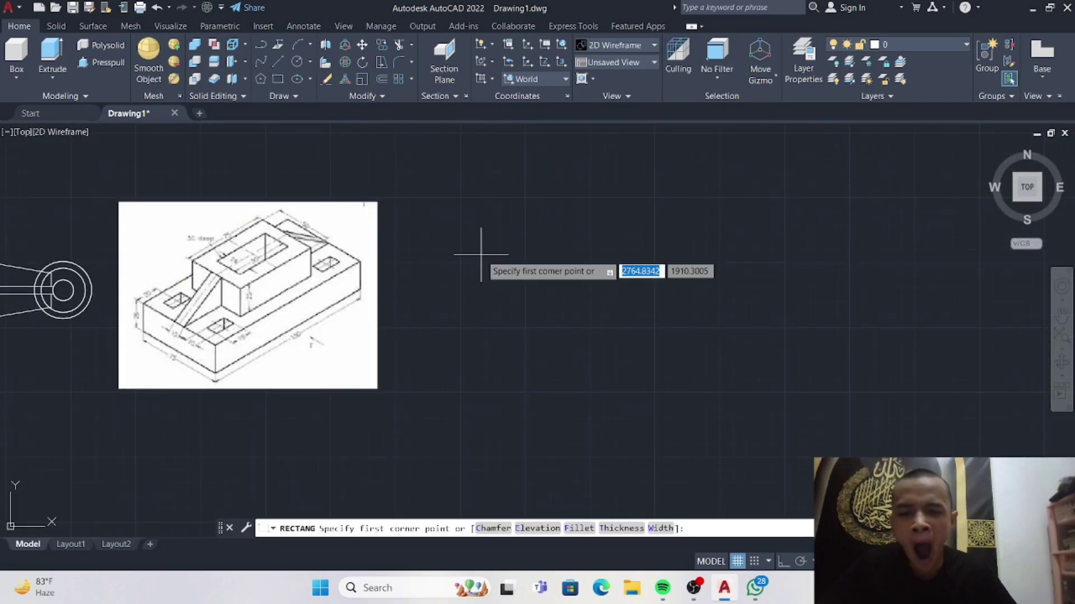
click(417, 276)
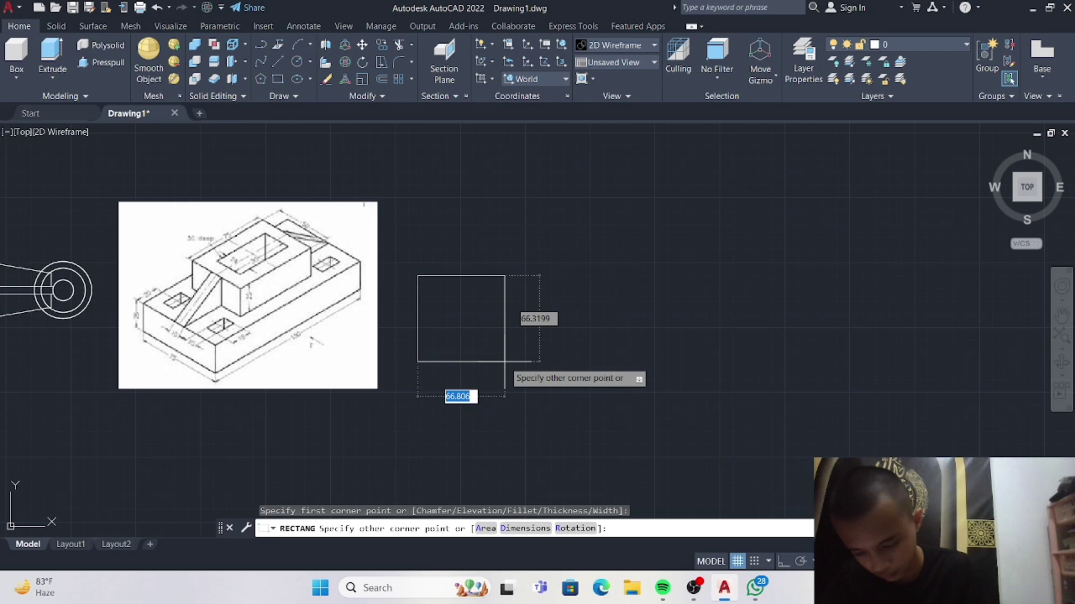
text(75150)
key(Return)
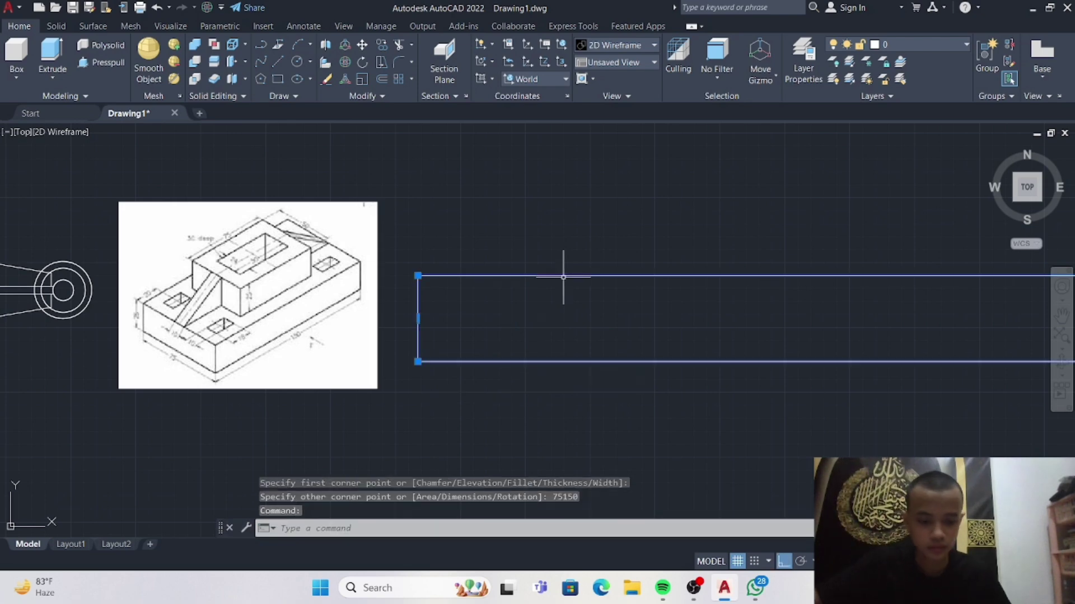
key(Delete)
Draw a rectangle 75 wide and 150 long beside the stepped block's reference drawing.
click(277, 79)
click(424, 354)
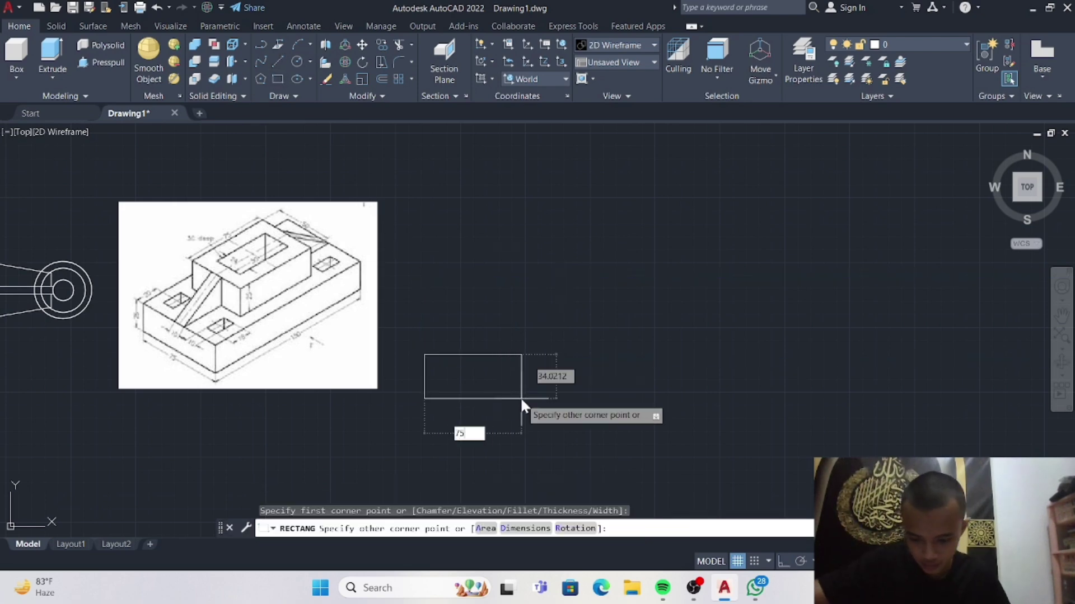
key(Tab)
key(Return)
scroll(523, 391, down, 3)
scroll(524, 400, up, 3)
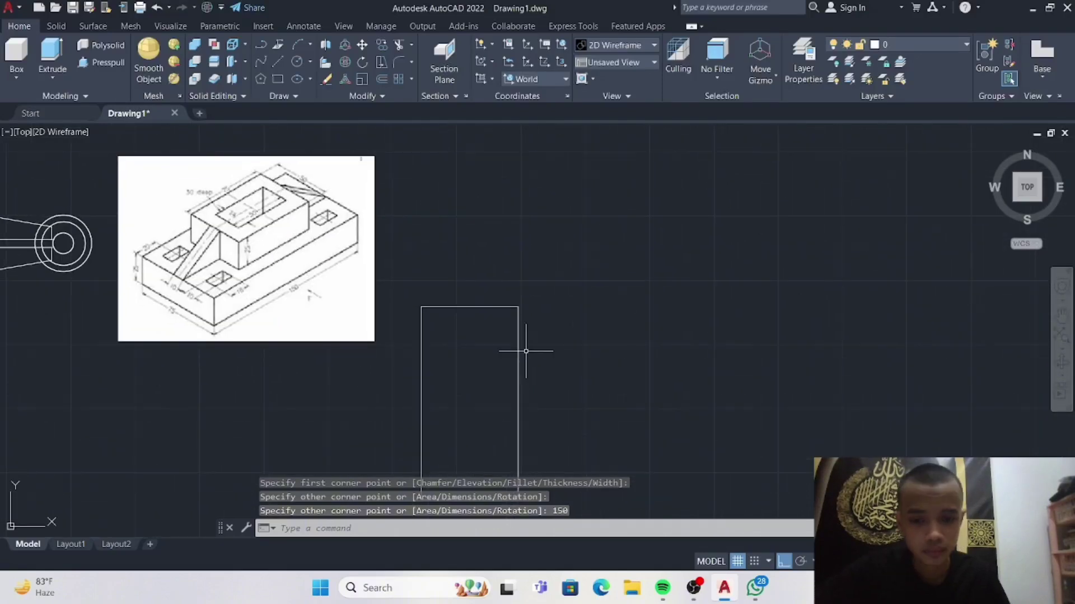
Move the 75 by 150 rectangle up so it sits level with the stepped block's reference drawing.
click(519, 334)
drag(520, 336, 528, 185)
right_drag(528, 190, 532, 185)
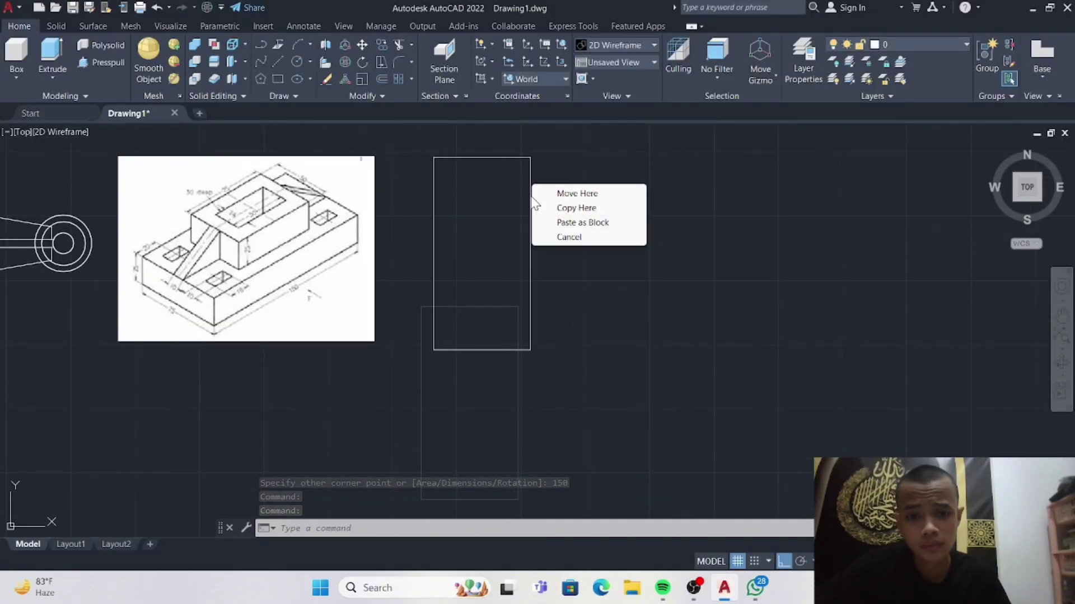
click(560, 192)
Draw a horizontal line across the rectangle's full width, 20 above its lower edge.
scroll(545, 417, up, 2)
scroll(544, 415, up, 2)
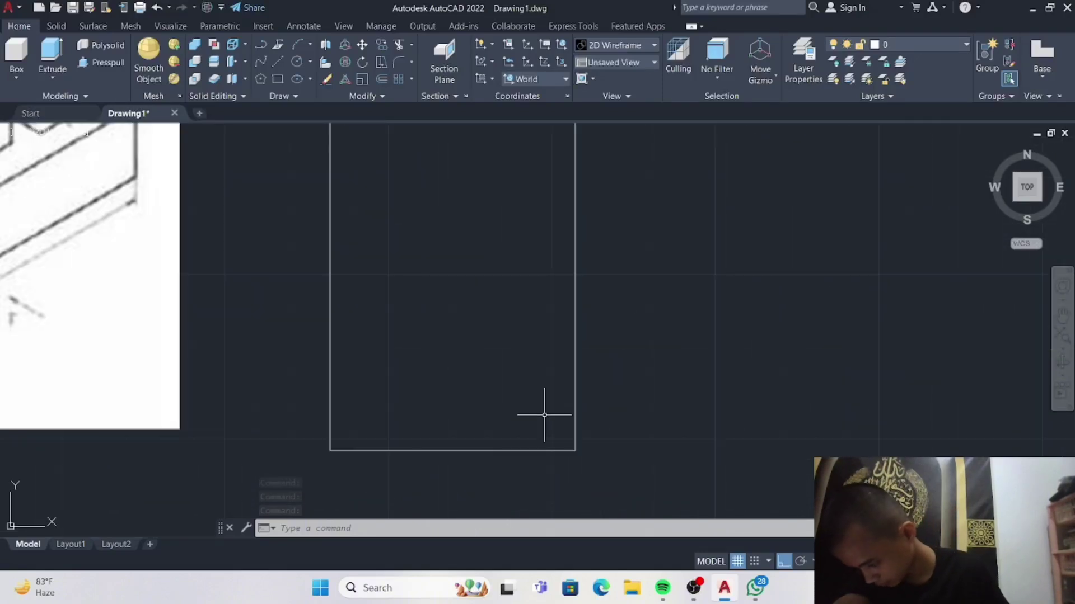
click(279, 59)
text(20)
key(Return)
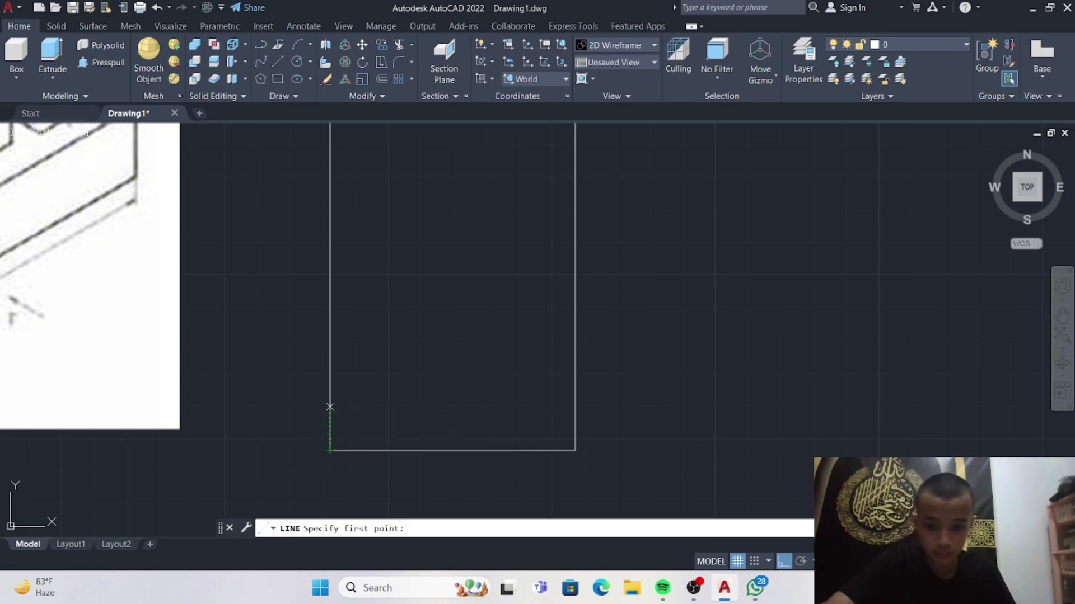
key(Escape)
key(Return)
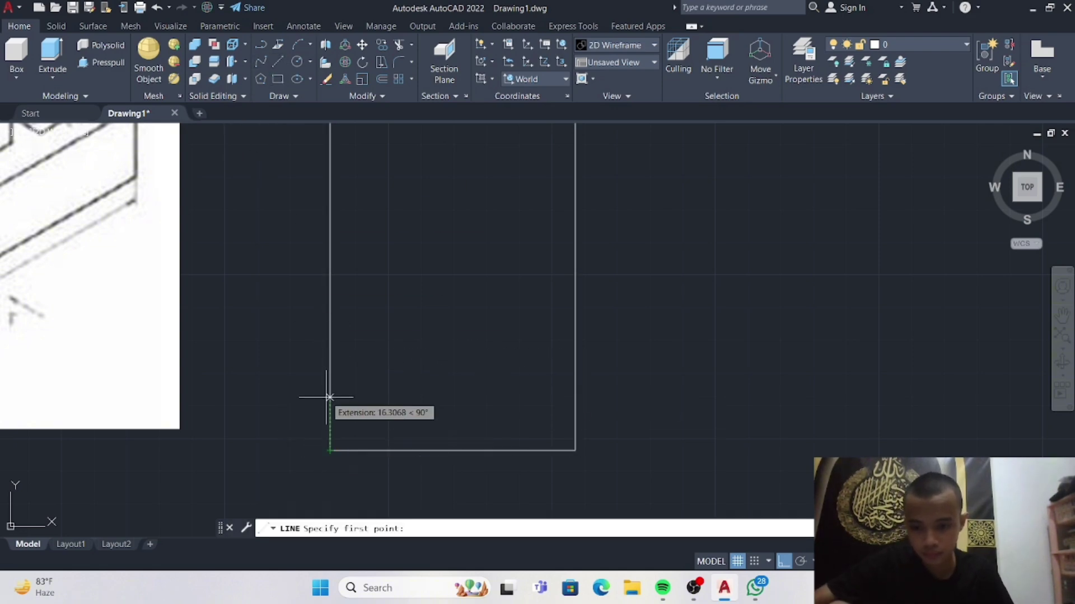
text(20)
key(Return)
click(575, 385)
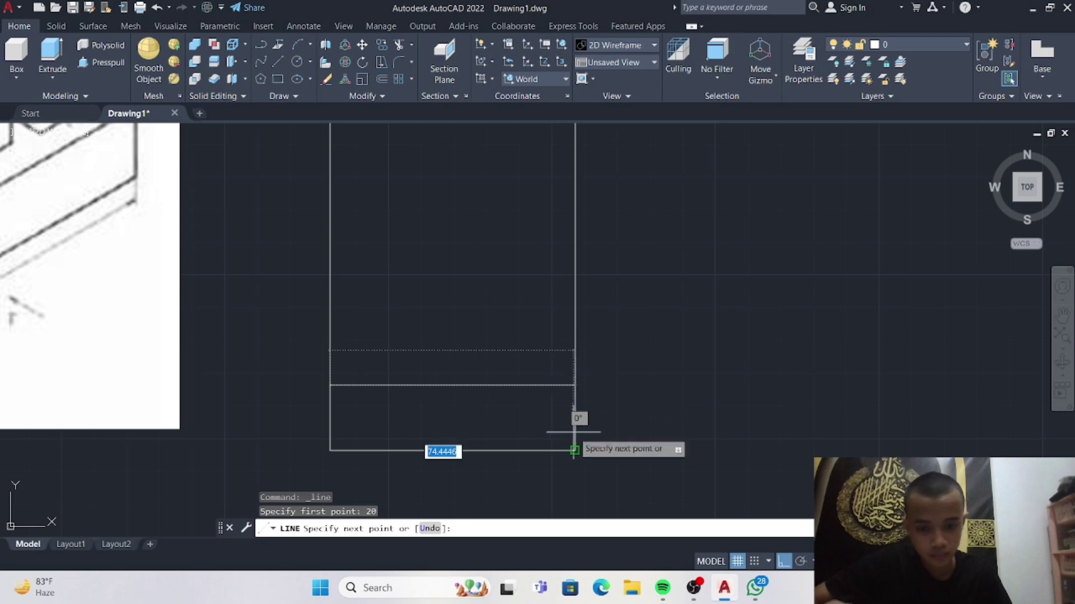
key(Escape)
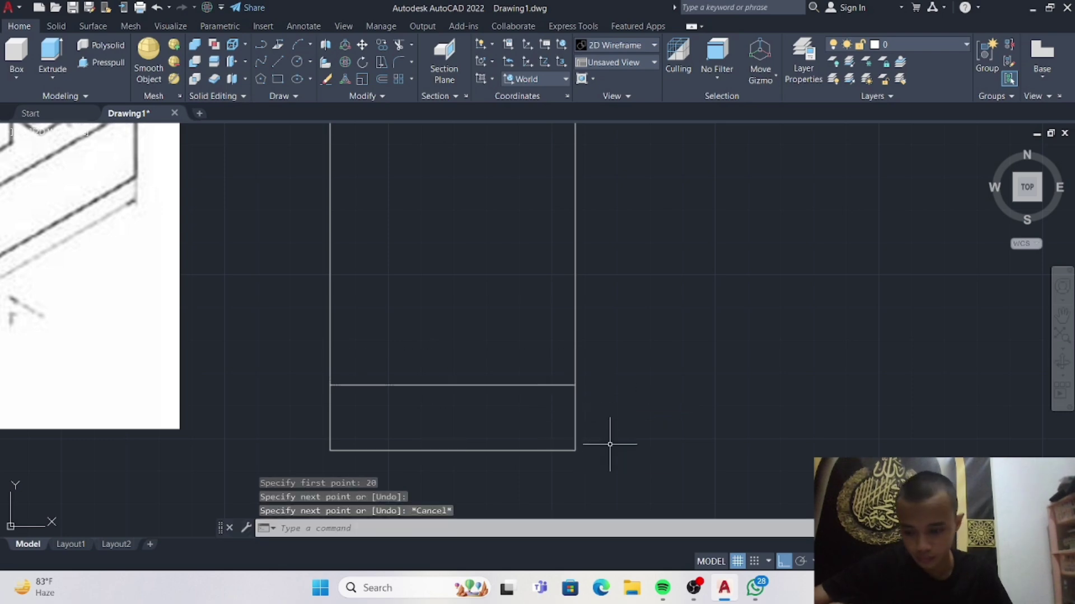
Draw the rectangle's vertical centreline from the middle of its lower edge to its upper edge.
click(278, 61)
click(452, 384)
scroll(445, 400, down, 3)
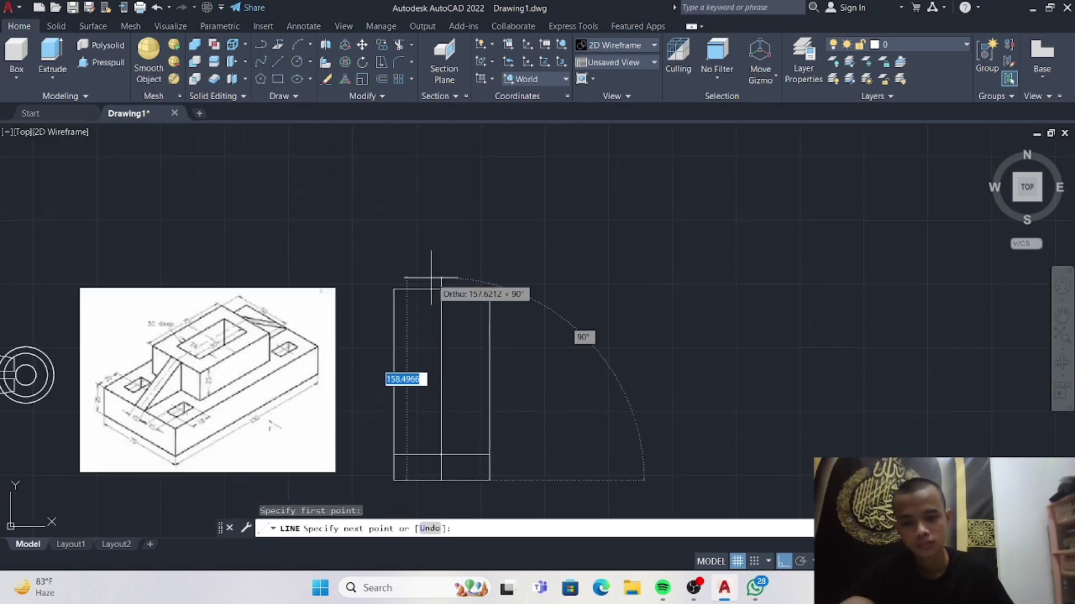
key(Escape)
Mirror the horizontal line near the lower edge to the rectangle's upper end about its mid-height, keeping the original.
scroll(492, 392, up, 5)
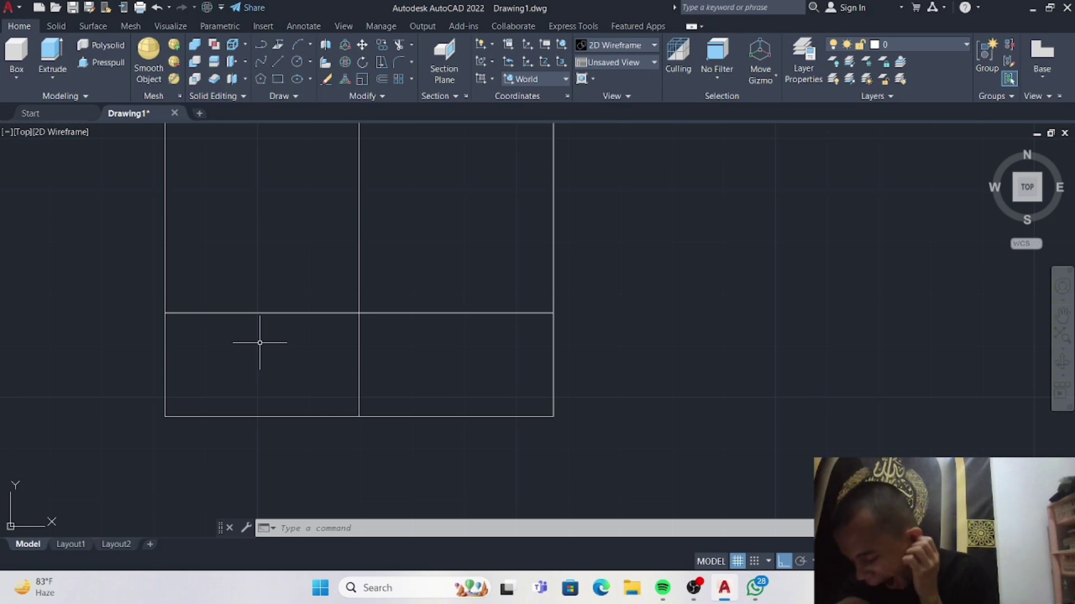
scroll(119, 289, down, 4)
scroll(381, 432, up, 2)
mouse_move(143, 271)
middle_down()
mouse_move(382, 432)
mouse_move(304, 316)
middle_up()
click(332, 371)
click(307, 363)
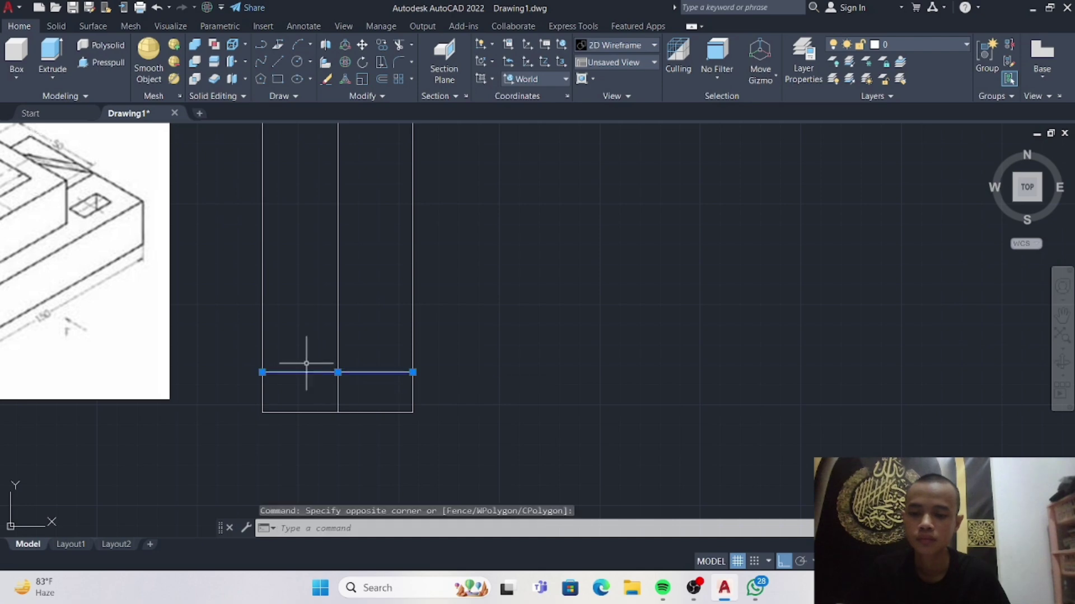
click(345, 79)
scroll(307, 257, down, 2)
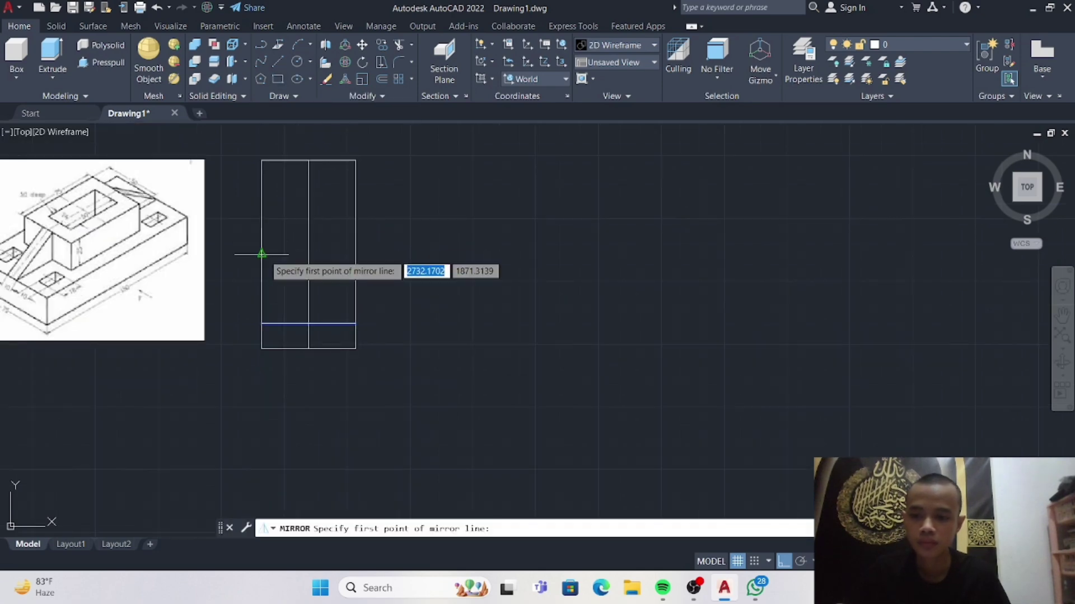
click(261, 254)
click(274, 303)
key(Return)
Draw the rectangle's horizontal centreline between the midpoints of its long sides.
click(278, 61)
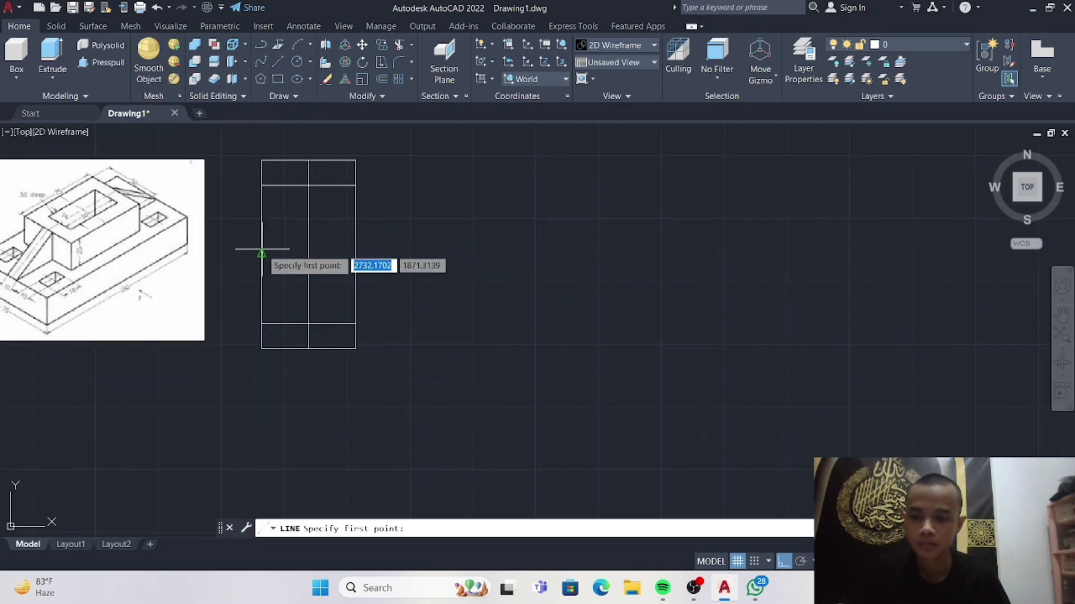
click(261, 254)
click(349, 258)
key(Escape)
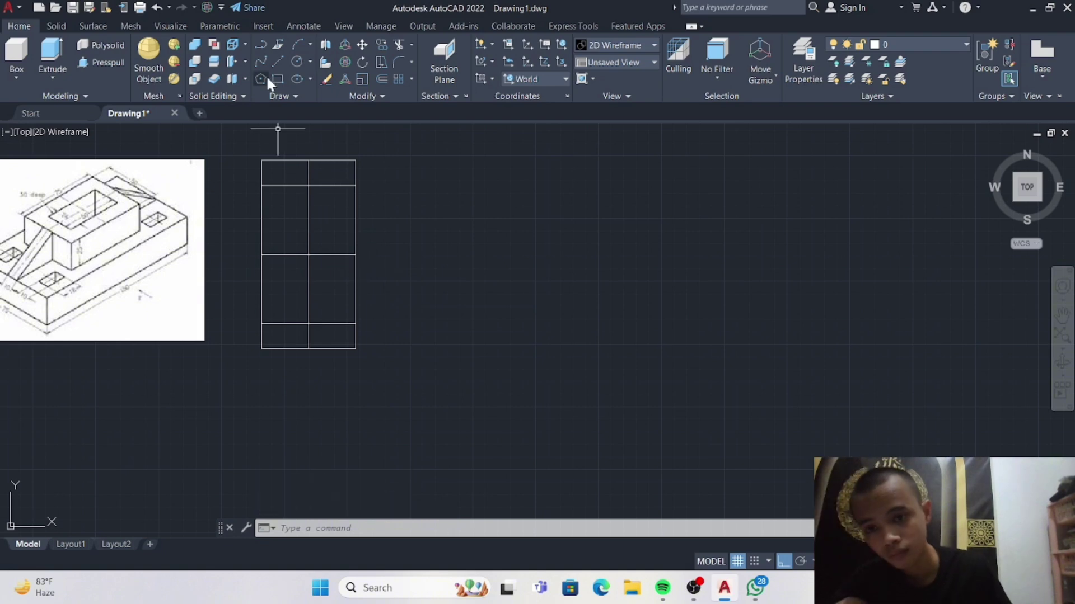
Start the raised block's outline 25 right of the rectangle's centre and draw its first segment 37.5 upward.
click(278, 61)
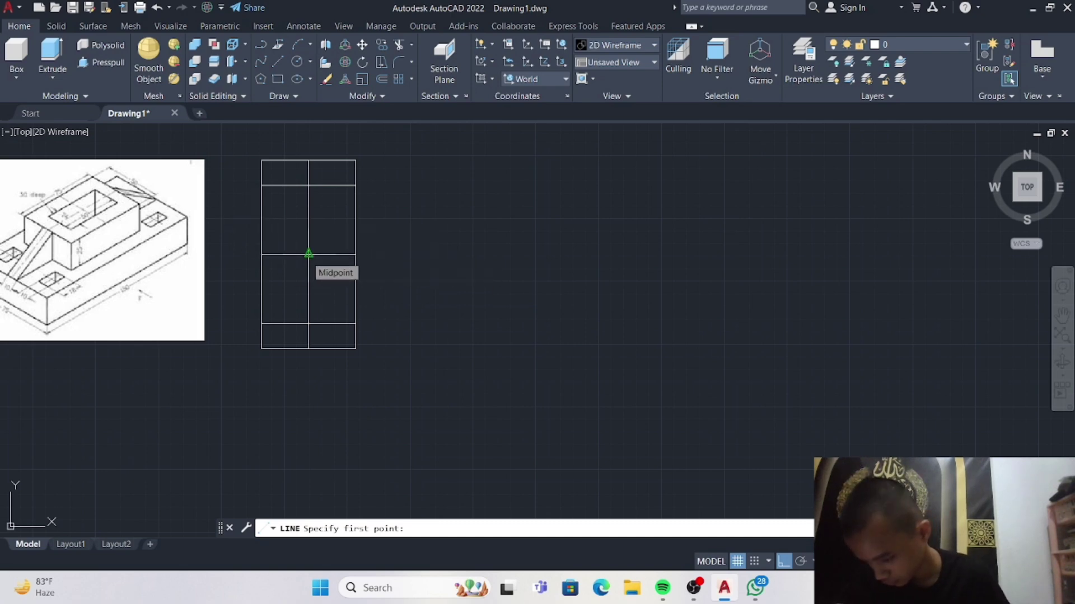
scroll(336, 255, up, 6)
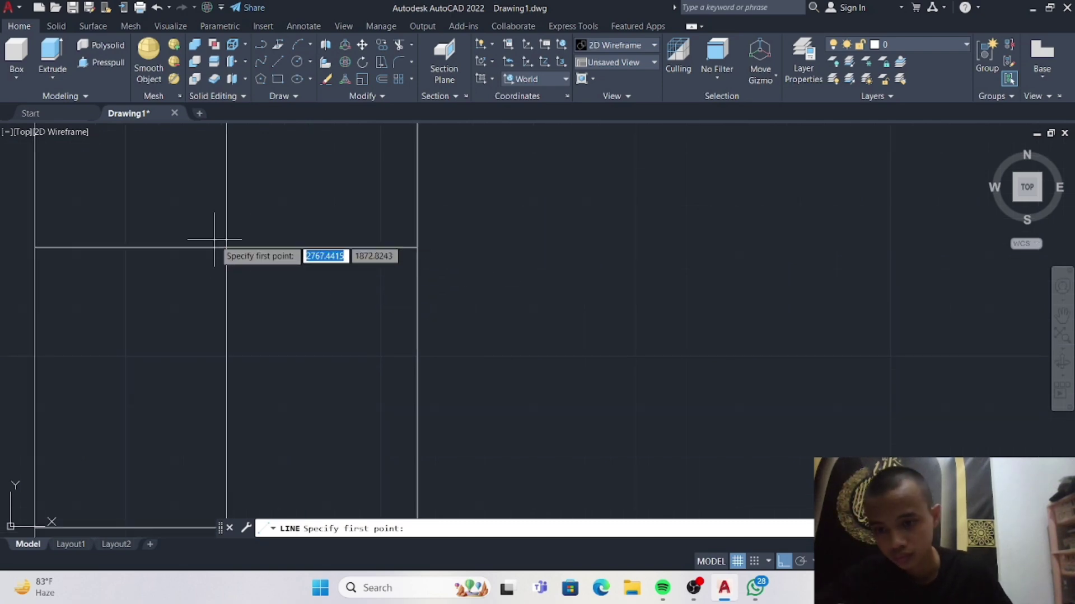
text(25)
key(Return)
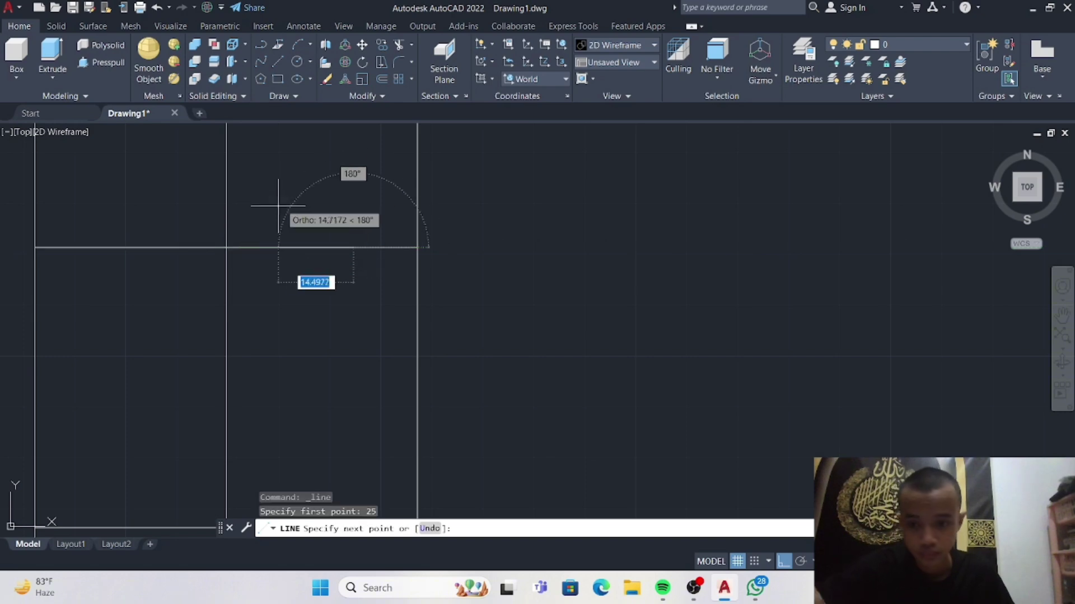
middle_drag(354, 136, 355, 235)
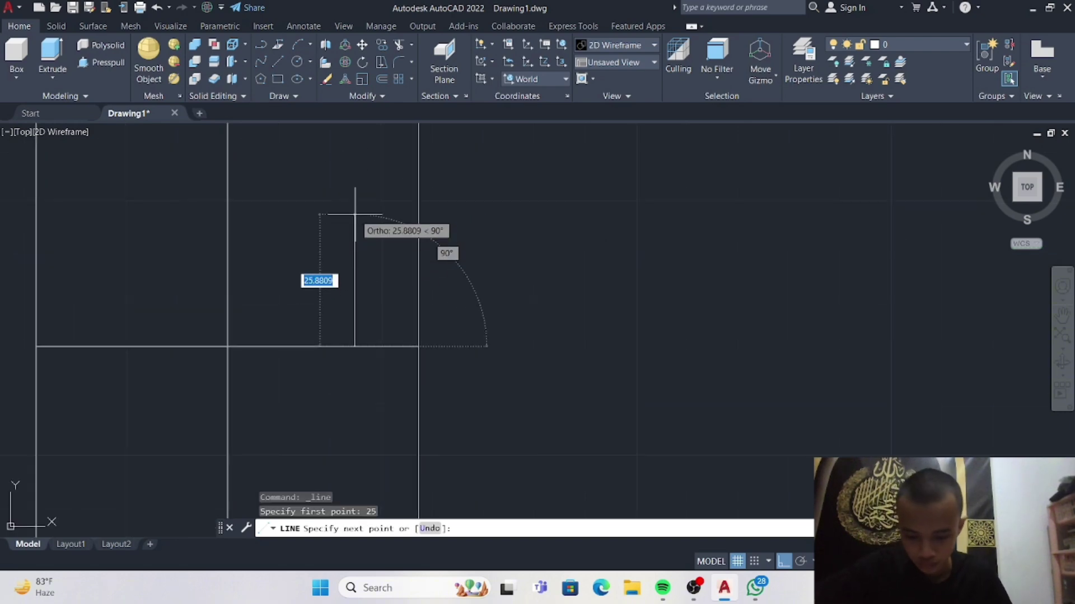
text(37.5)
key(Return)
Continue the raised block's outline 50 left, 75 down and 50 right, completing the centred 50 by 75 rectangle.
middle_drag(336, 185, 353, 264)
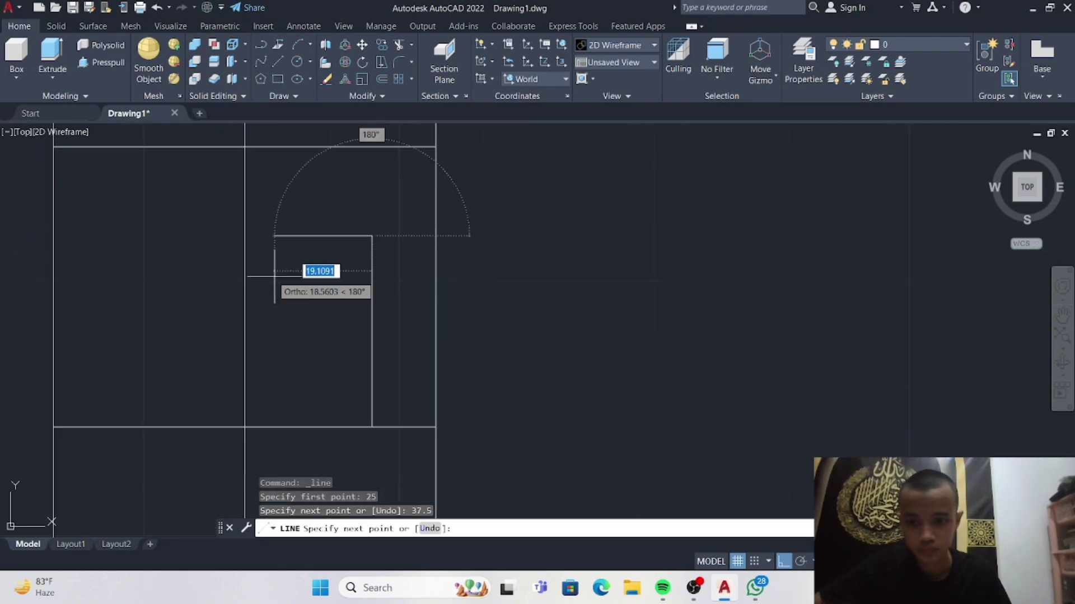
text(0)
key(Return)
middle_drag(130, 476, 183, 372)
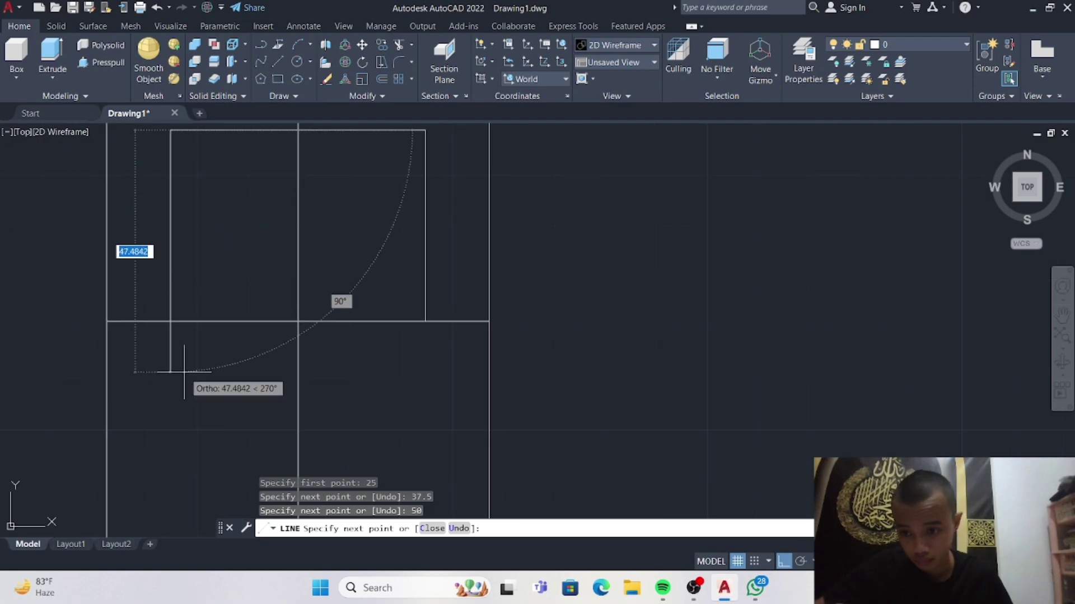
key(Return)
middle_drag(340, 394, 320, 309)
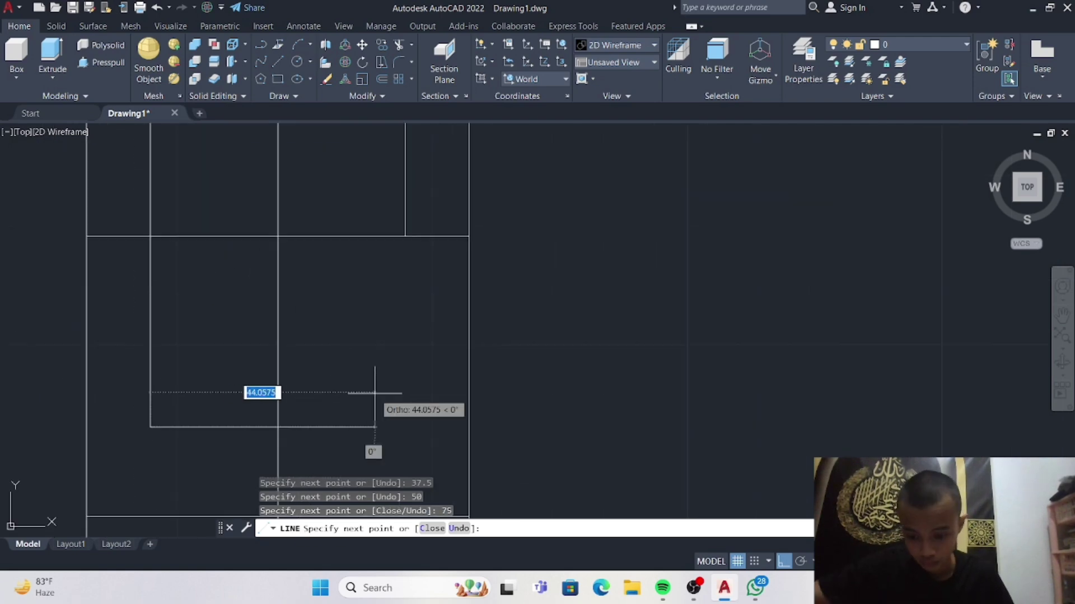
text(50)
key(Return)
key(Escape)
scroll(427, 319, down, 4)
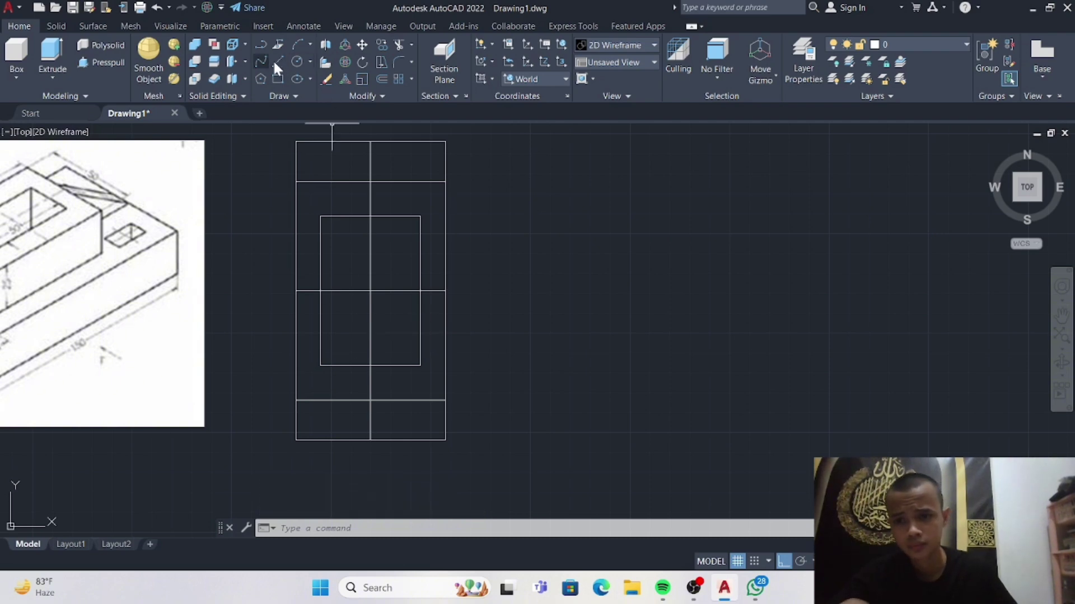
click(277, 63)
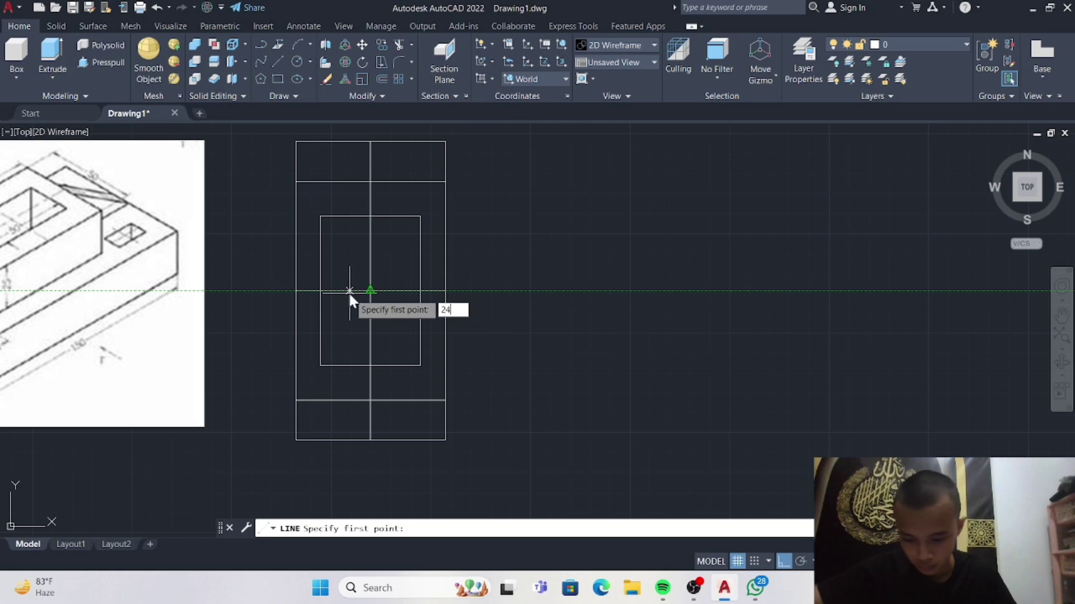
text(24)
key(Return)
key(Escape)
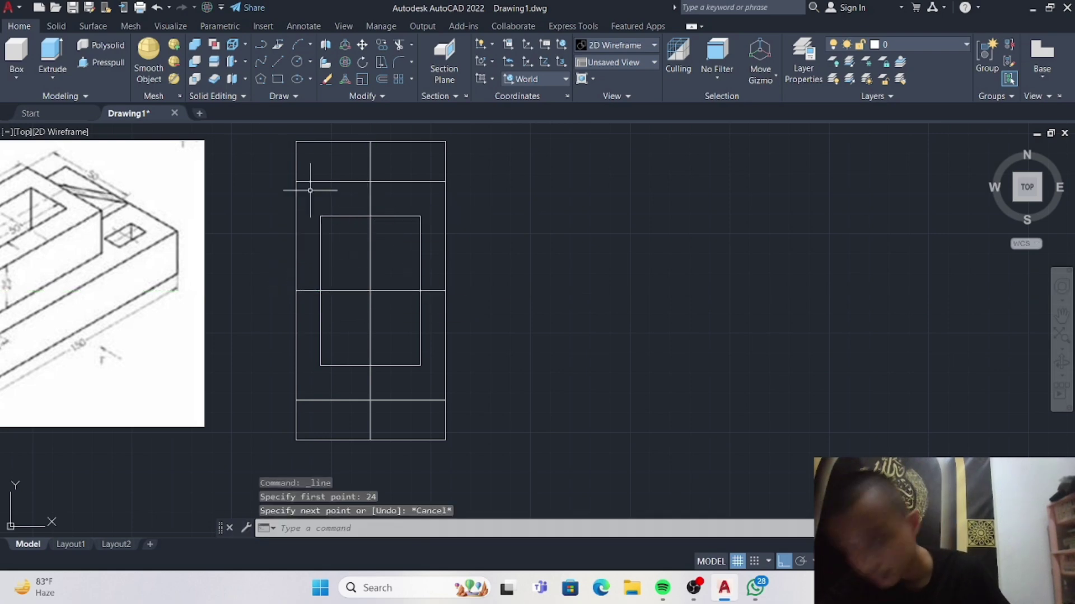
Try to draw the inner pocket outline from 12 left of centre with segments of 25, 23, 50 and 24, and undo it.
click(277, 63)
text(12)
key(Return)
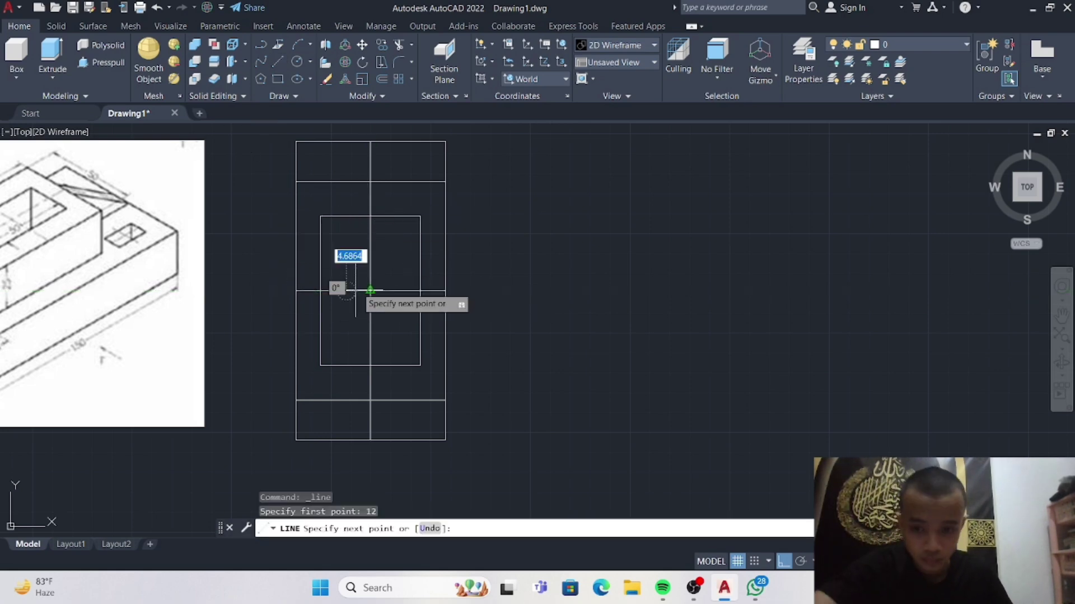
text(25)
key(Return)
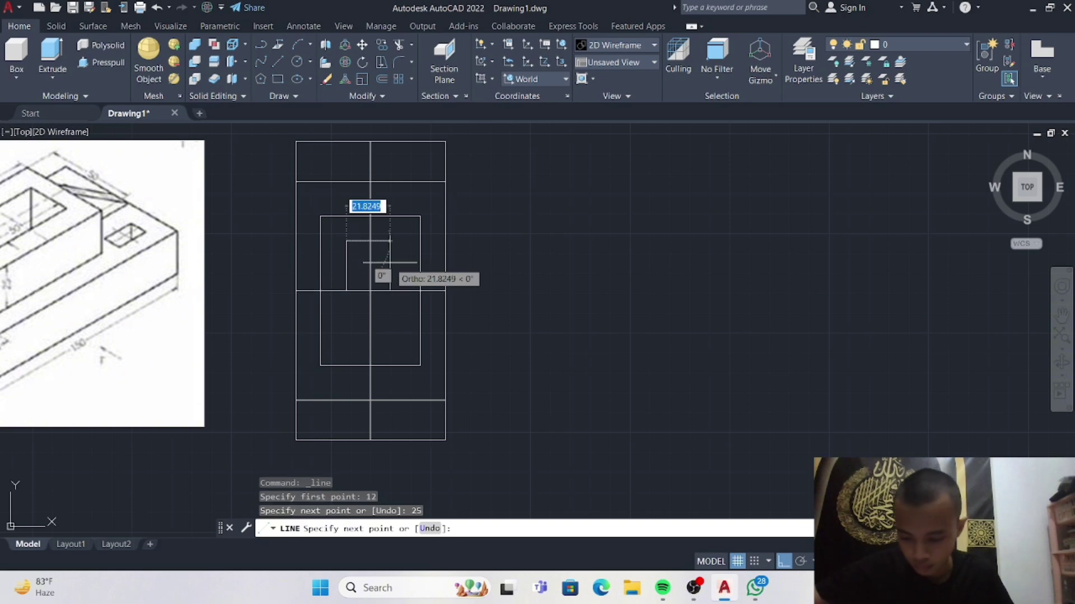
text(23)
key(Return)
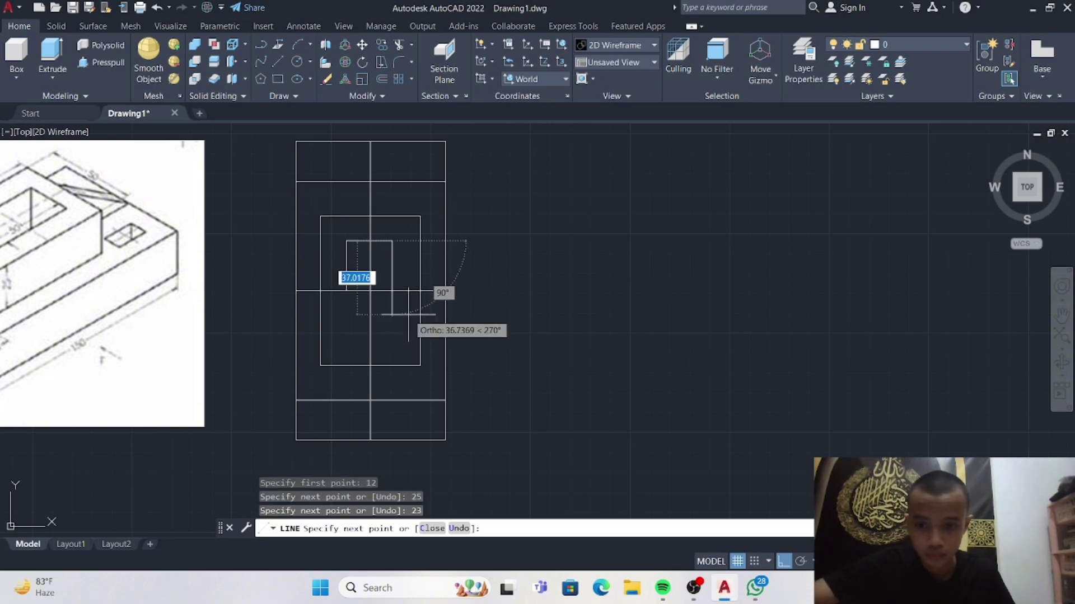
text(50)
key(Return)
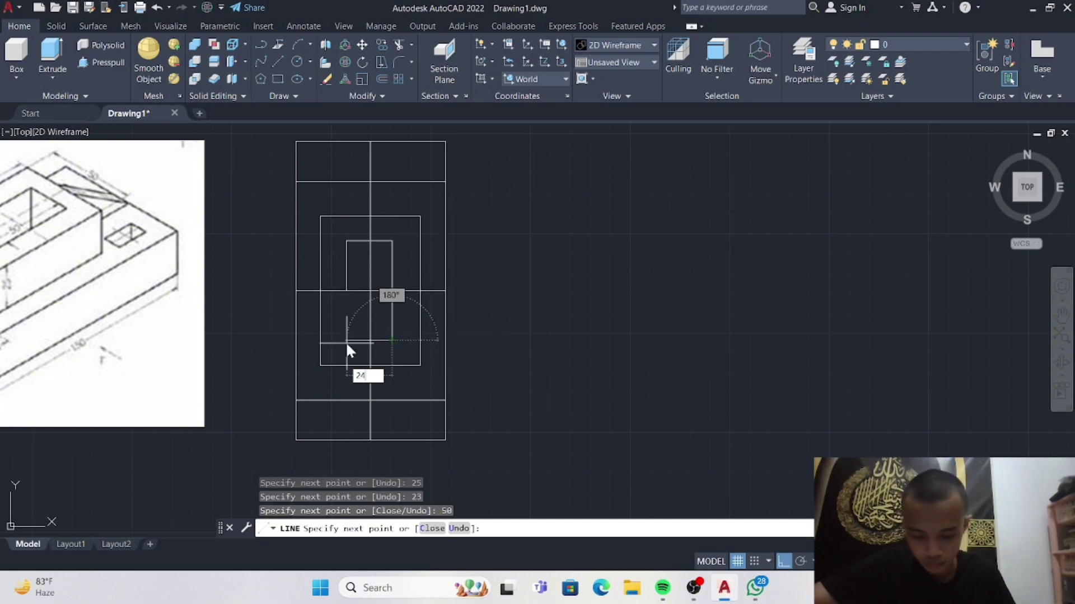
key(Return)
scroll(344, 309, up, 3)
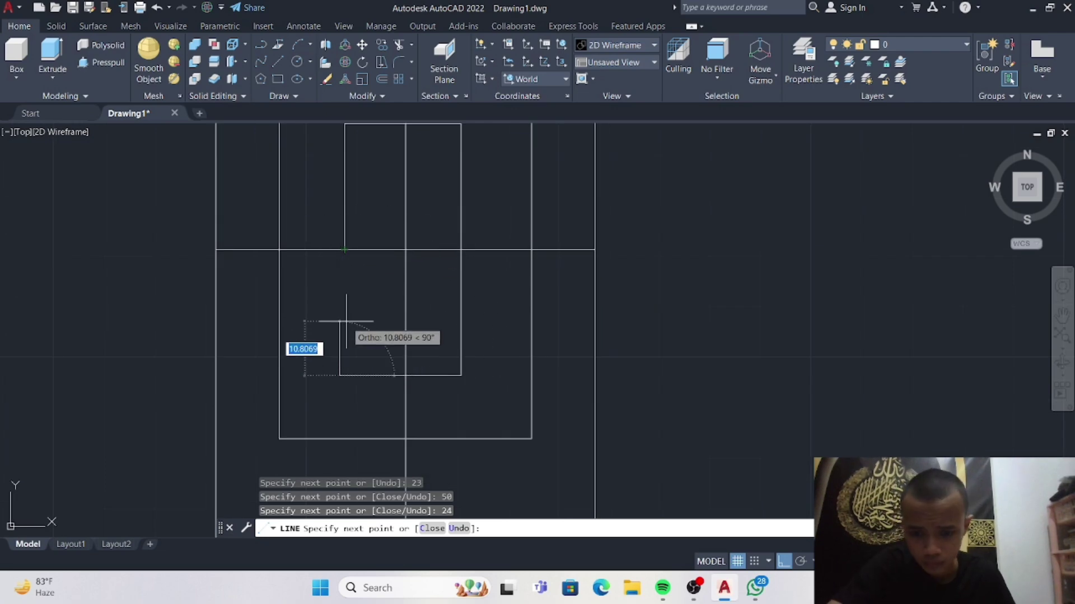
key(Escape)
click(156, 7)
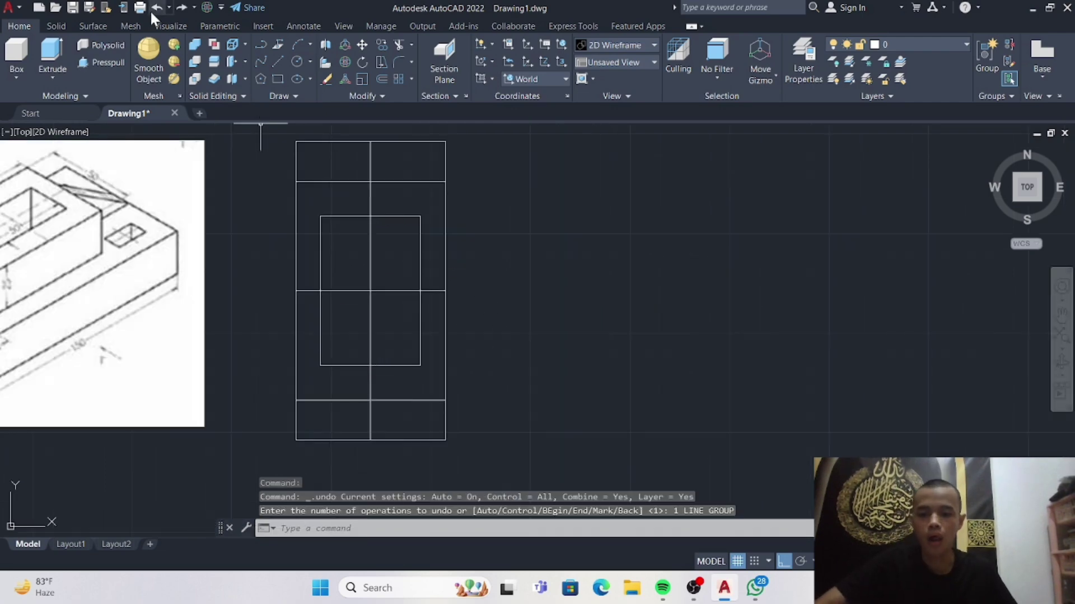
Start the inner pocket's outline 12 left of the rectangle's centre and draw its first segment 25 upward.
key(l)
key(Return)
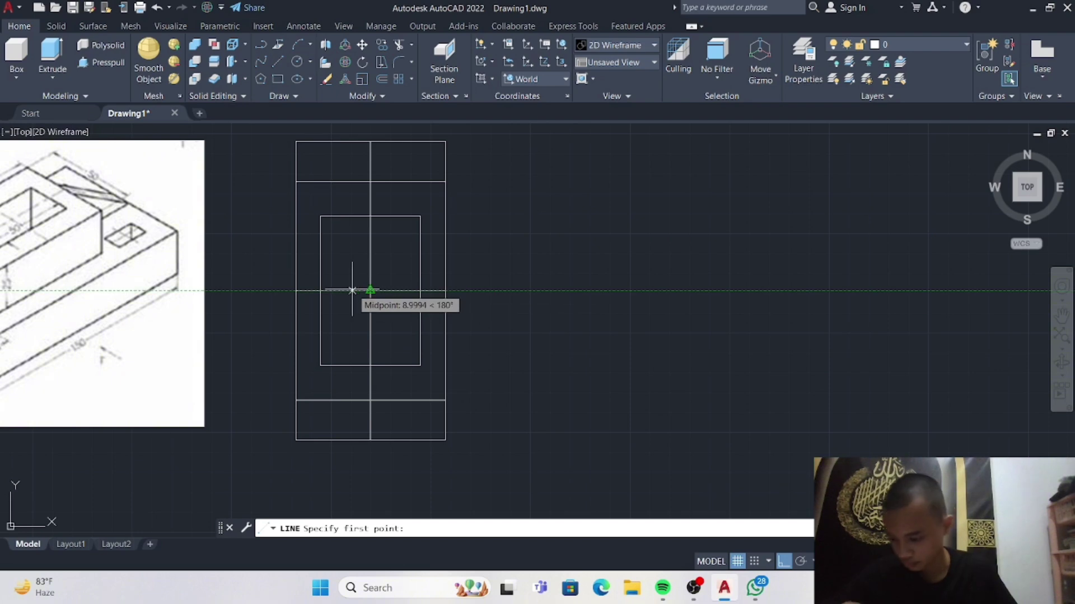
text(12)
key(Return)
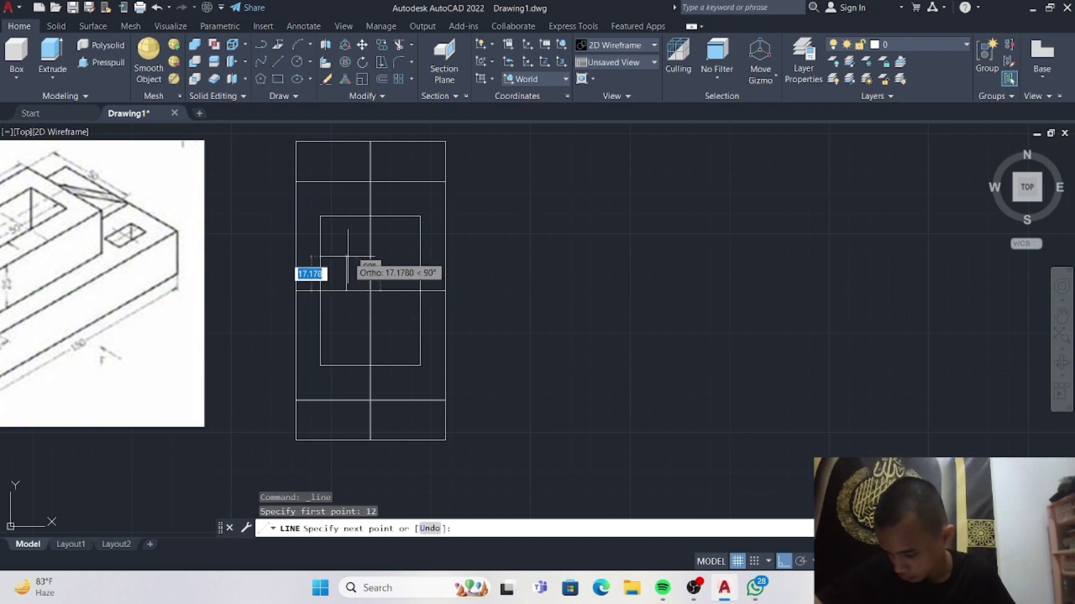
text(25)
key(Return)
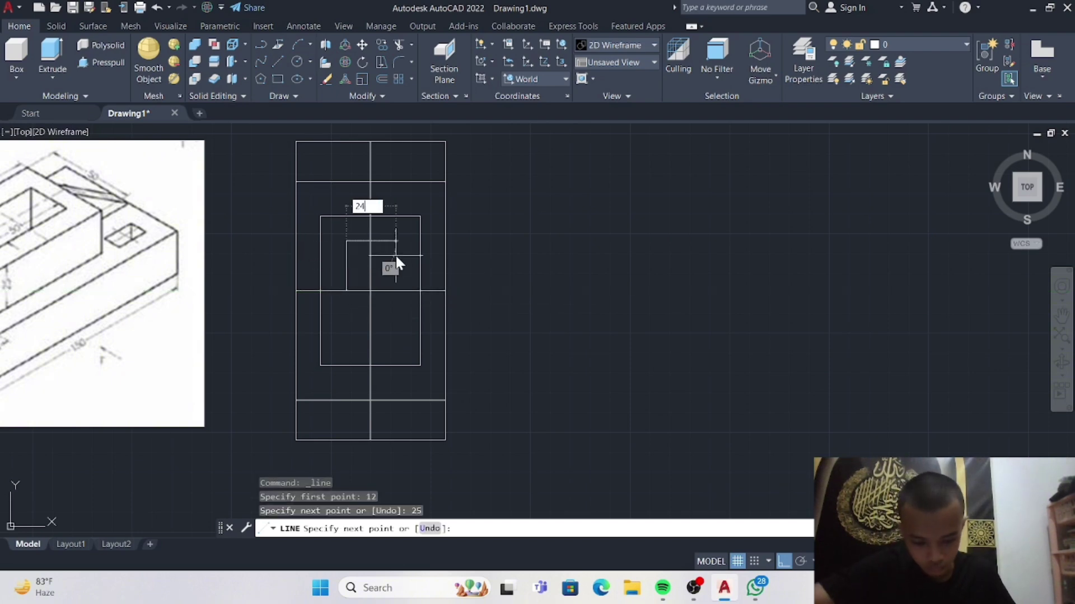
Continue the pocket outline 24 right, 50 down and 24 left, and close it into a centred 24 by 50 rectangle.
text(24)
key(Return)
text(50)
key(Return)
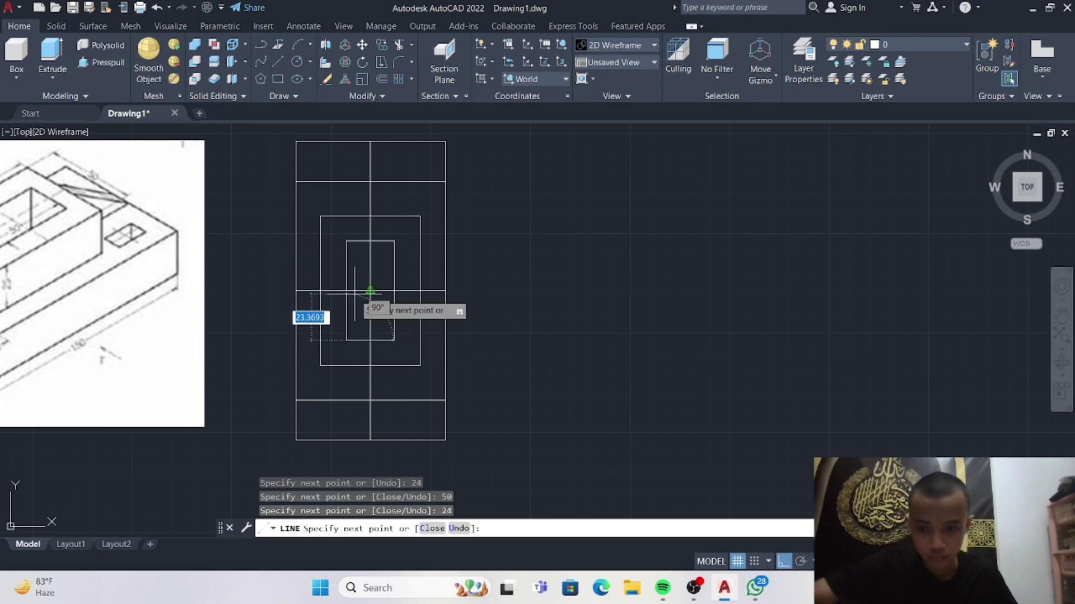
text(24)
key(Return)
scroll(450, 358, up, 2)
key(Escape)
scroll(450, 358, down, 2)
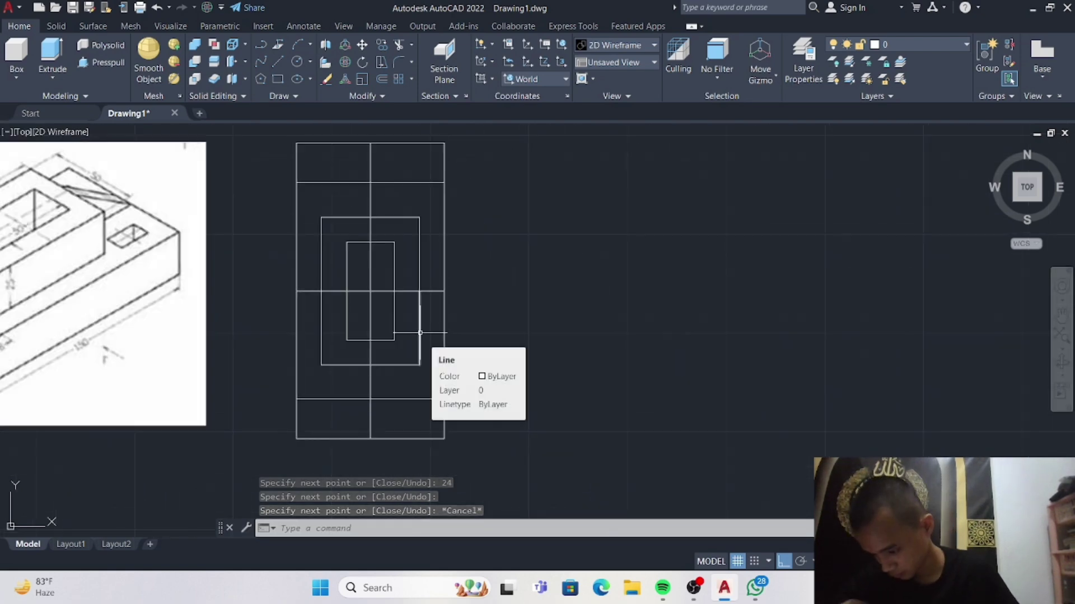
Delete the horizontal centreline through the middle of the block.
click(399, 293)
click(401, 294)
key(Delete)
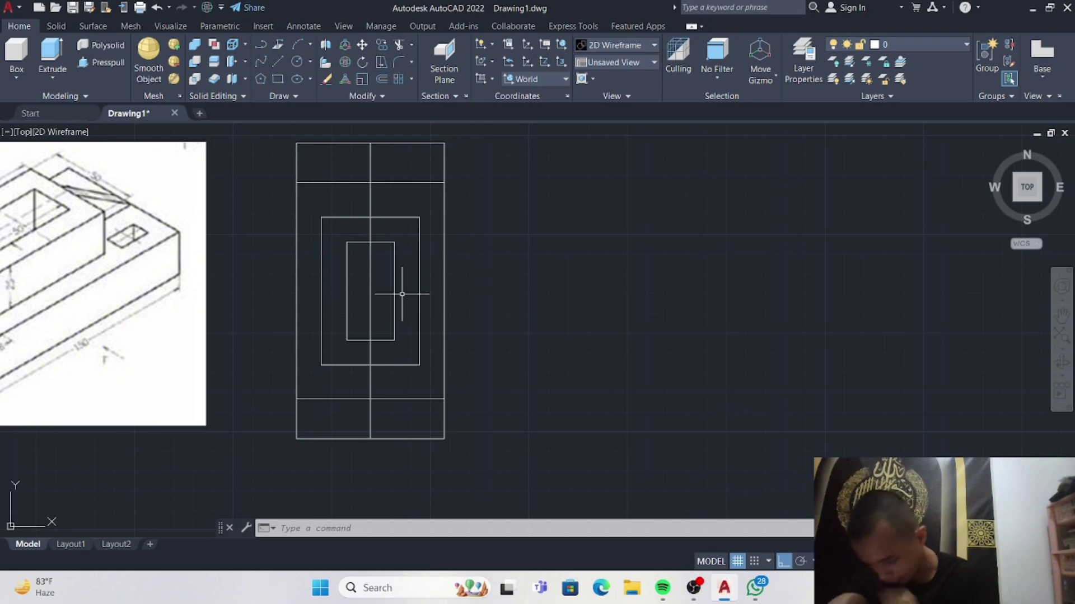
Draw a rib edge 5 right of the vertical centreline, from the lower construction line up to the raised block's lower edge.
click(280, 63)
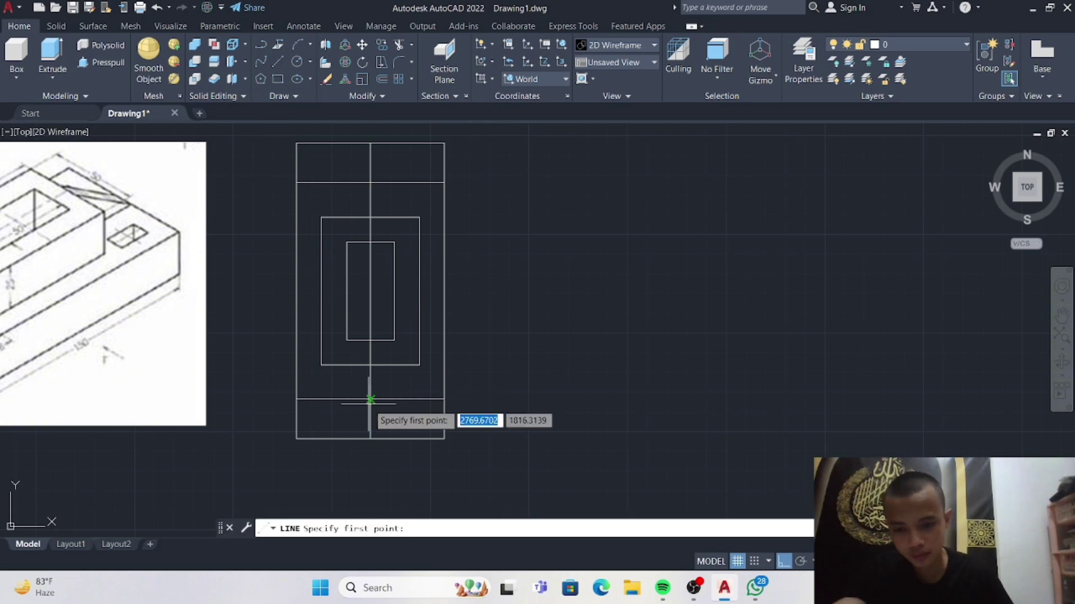
scroll(372, 400, up, 3)
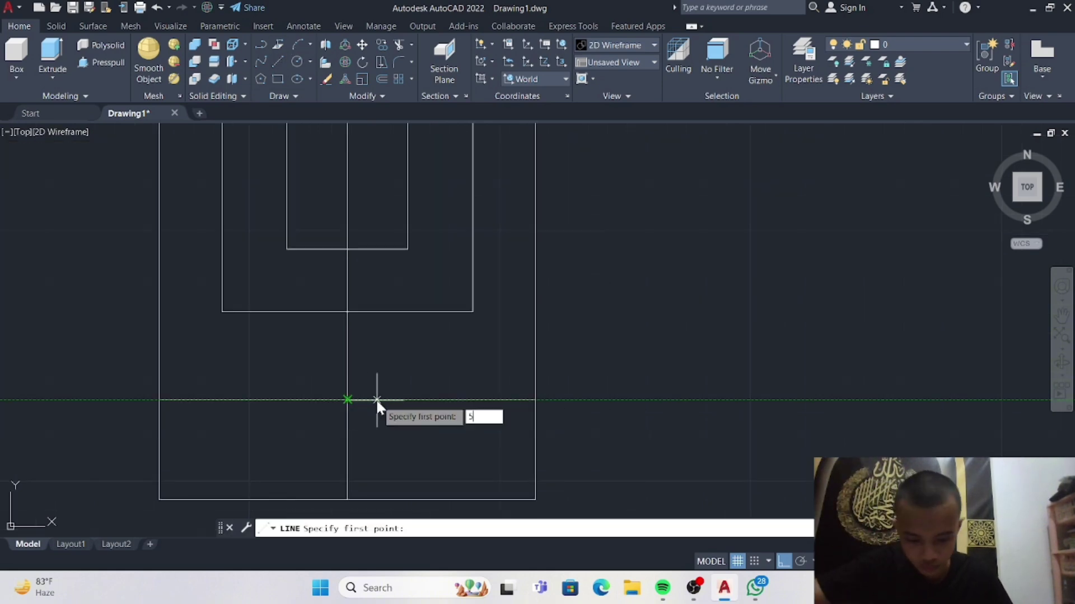
key(Return)
scroll(371, 308, up, 2)
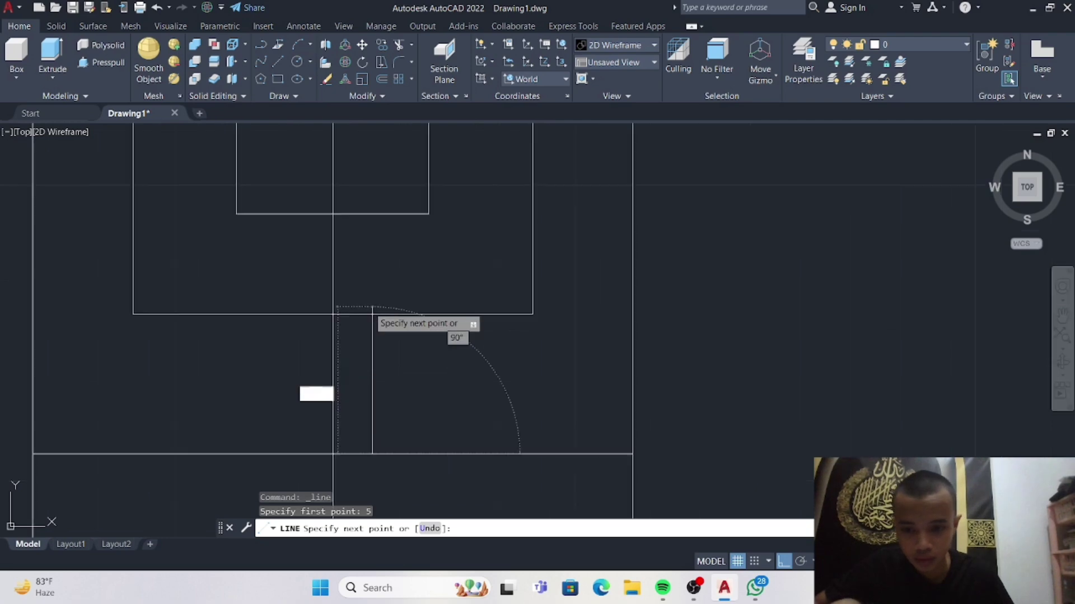
scroll(346, 319, up, 2)
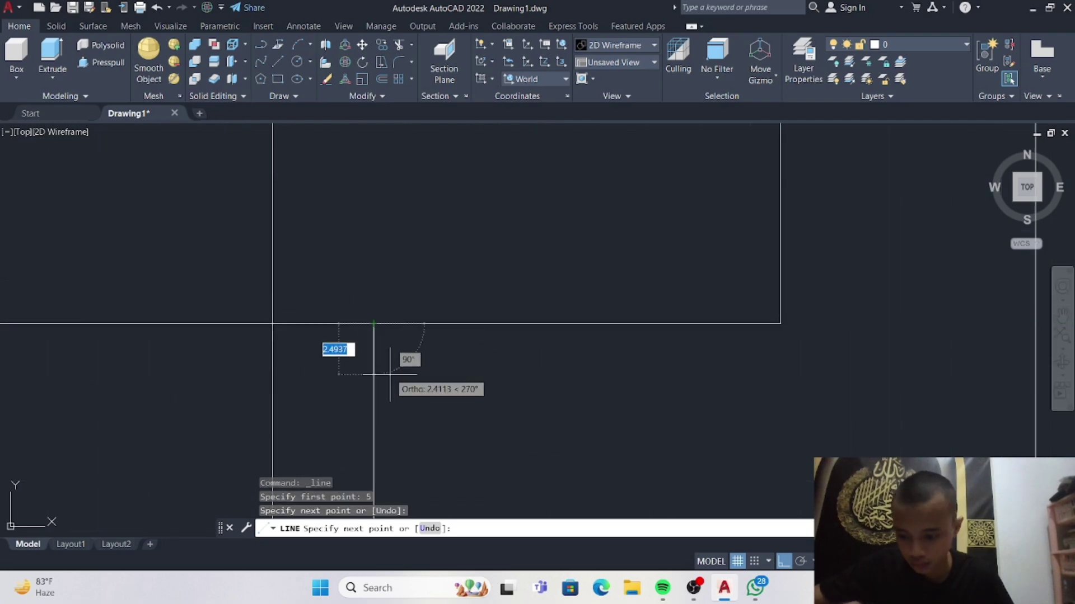
scroll(392, 336, down, 3)
key(Escape)
Draw the matching rib edge 5 left of the vertical centreline, 17.5 up to the raised block's lower edge.
click(278, 62)
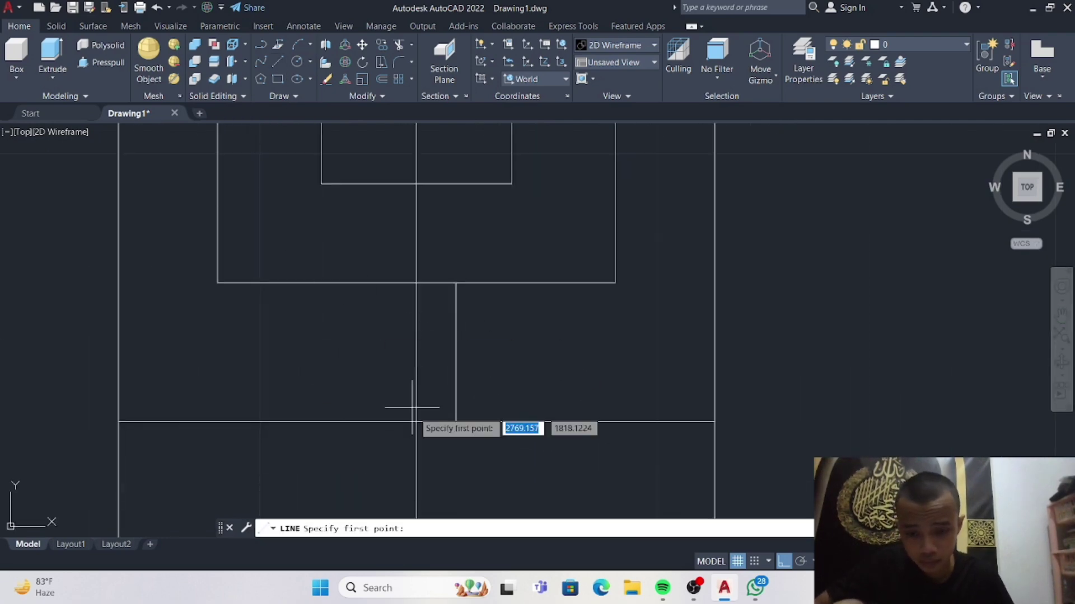
click(416, 421)
click(376, 421)
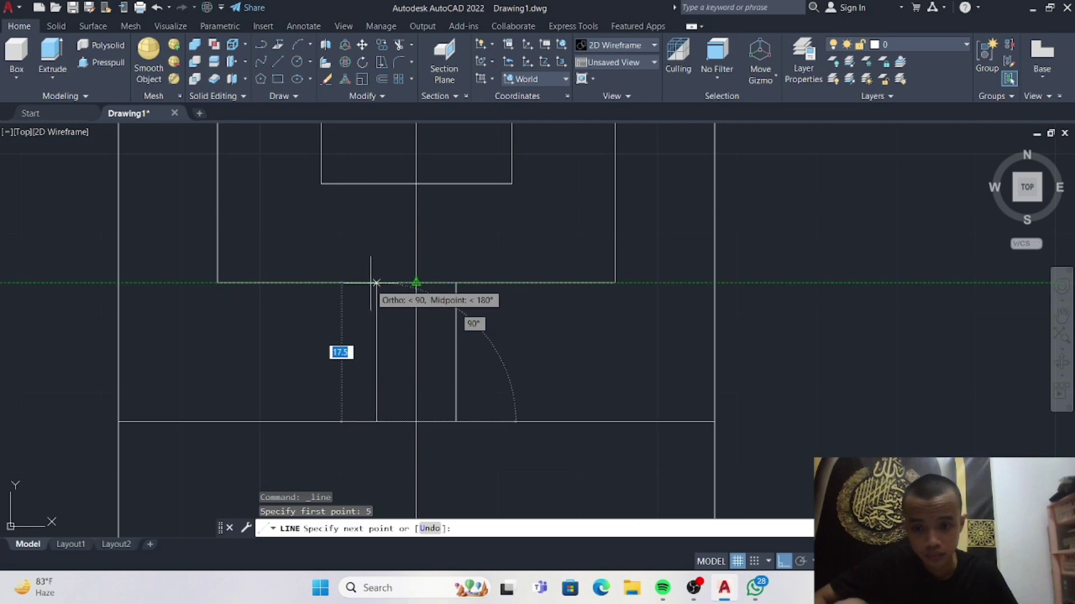
scroll(533, 424, down, 2)
key(Escape)
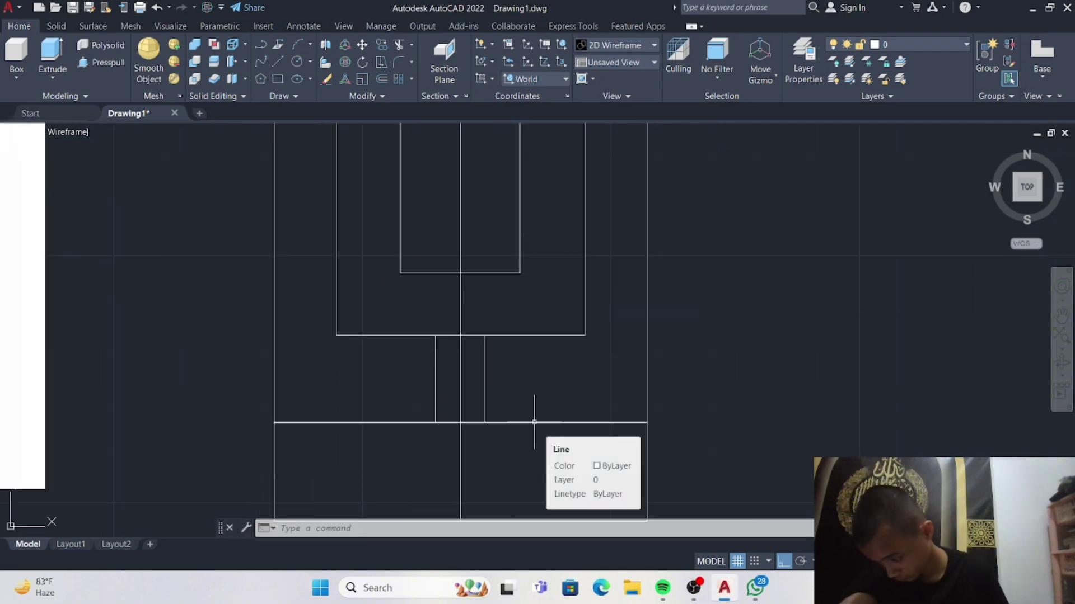
click(276, 62)
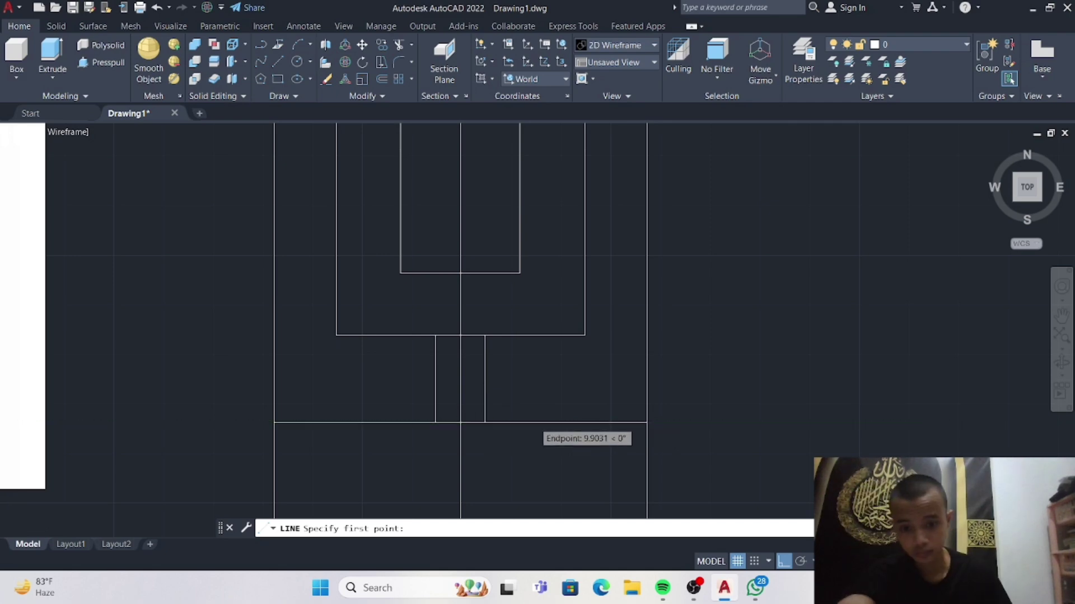
scroll(439, 424, down, 4)
scroll(439, 425, up, 4)
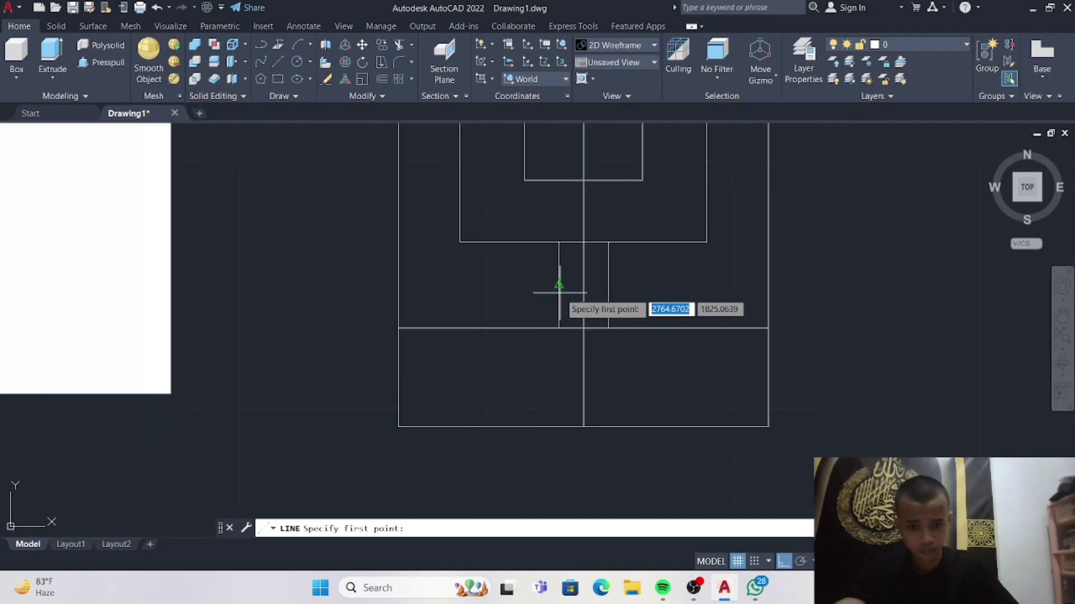
click(559, 328)
key(Escape)
Stretch the lower ends of both rib edges 20 down to the base rectangle's lower edge.
click(558, 312)
click(559, 328)
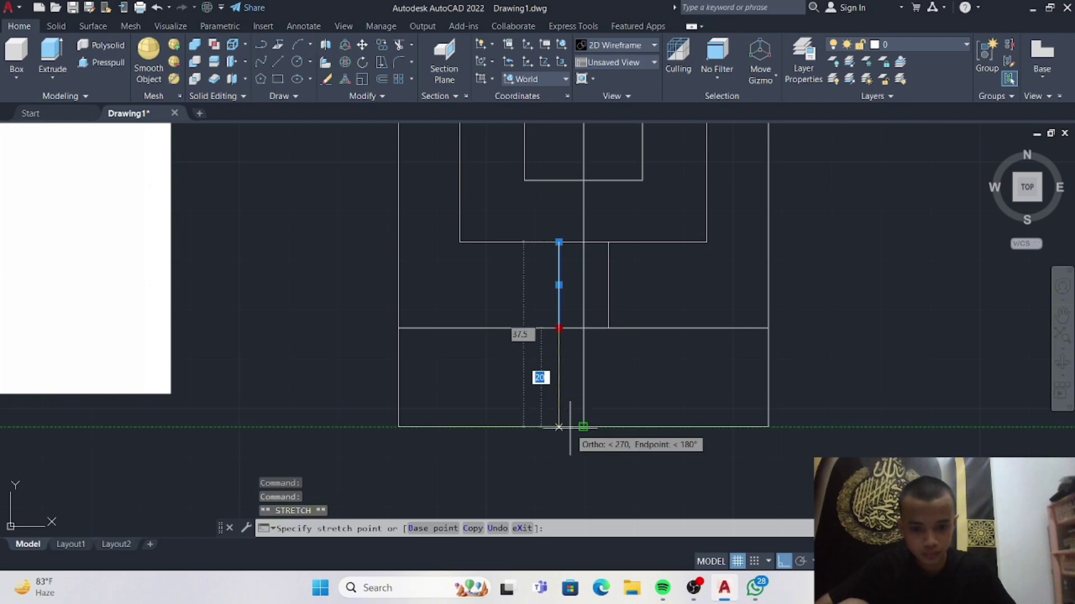
click(559, 427)
click(608, 312)
click(608, 328)
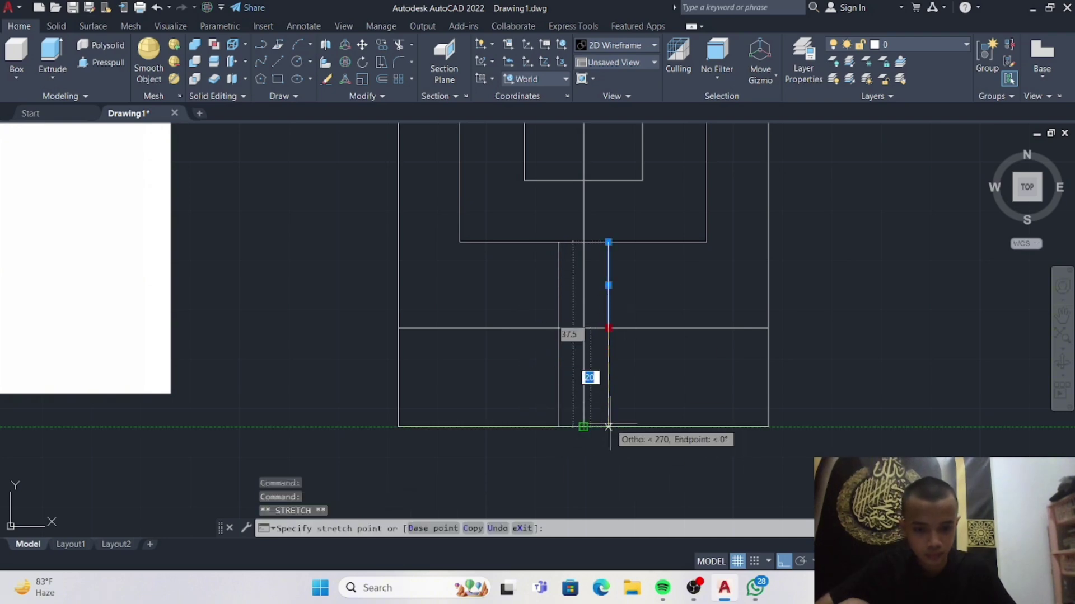
click(608, 427)
Draw a 10 by 18 hole outline centred vertically on the lower construction line, its left side aligned with the raised block's left edge.
click(277, 61)
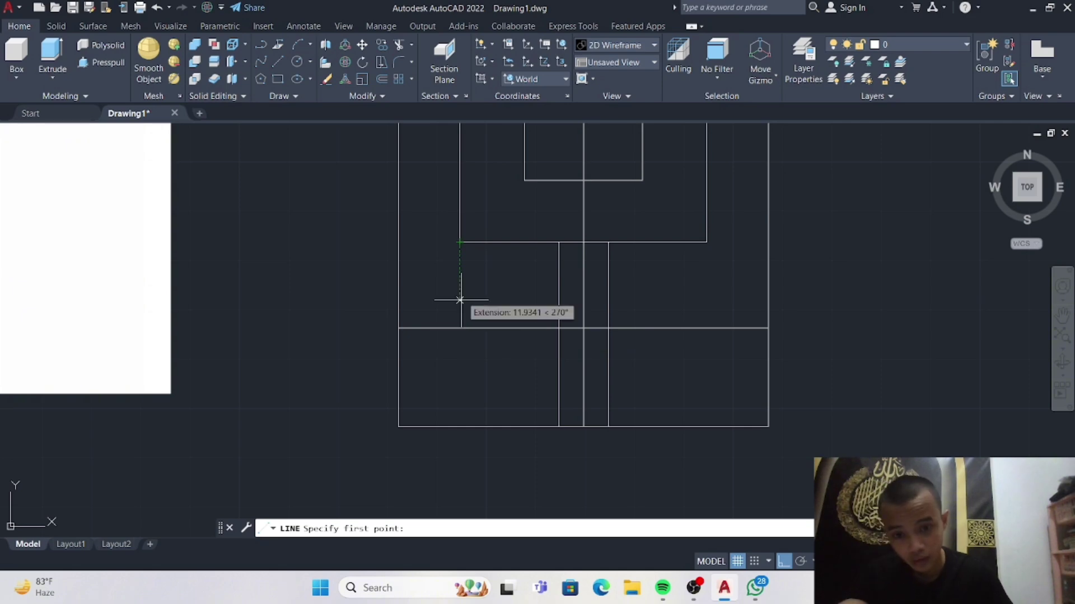
click(459, 328)
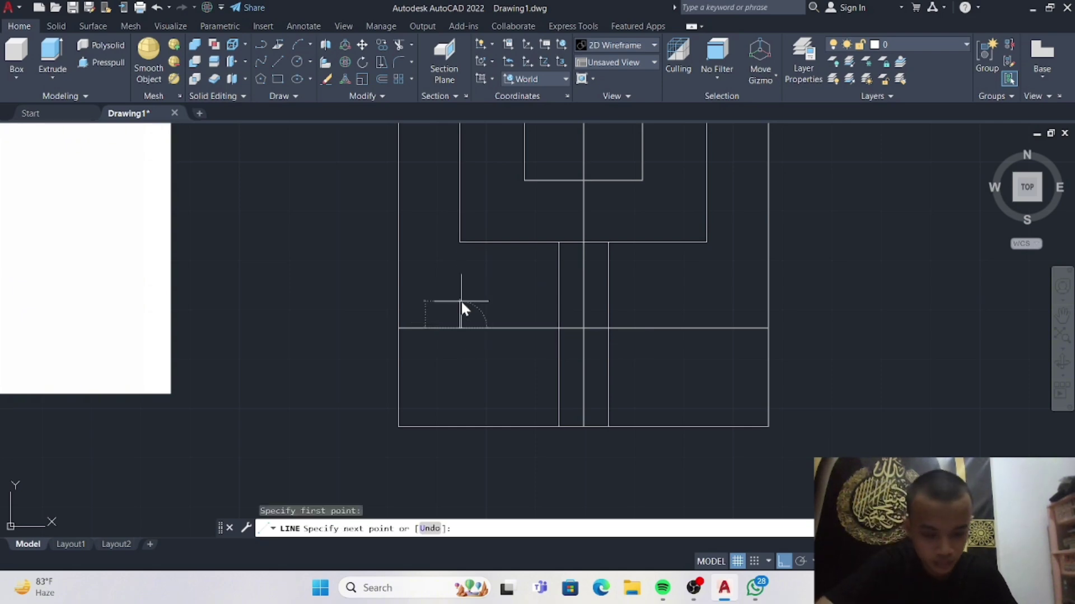
text(9)
key(Return)
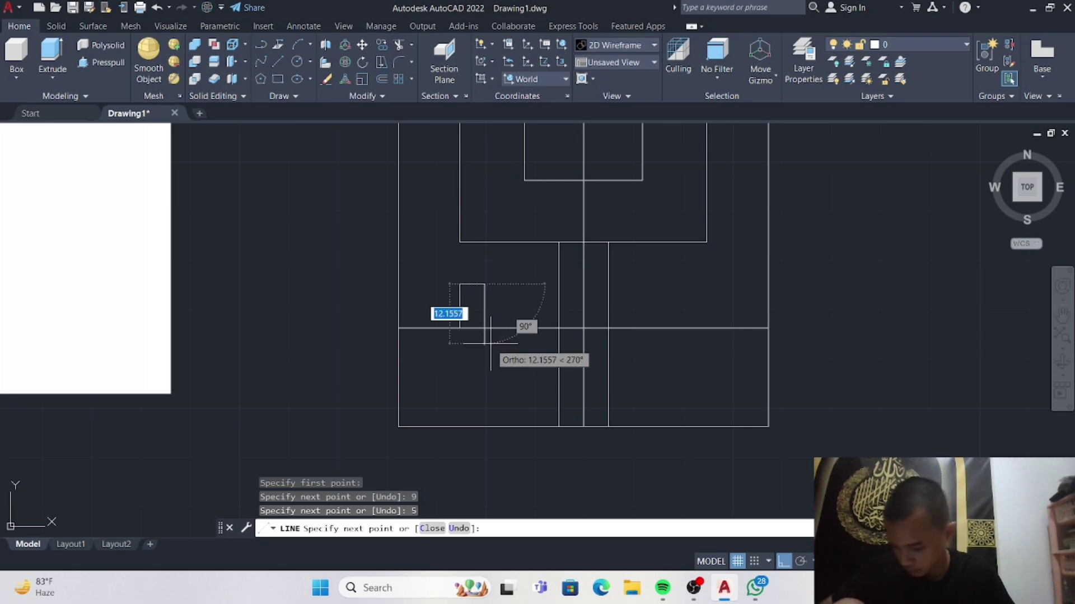
key(Return)
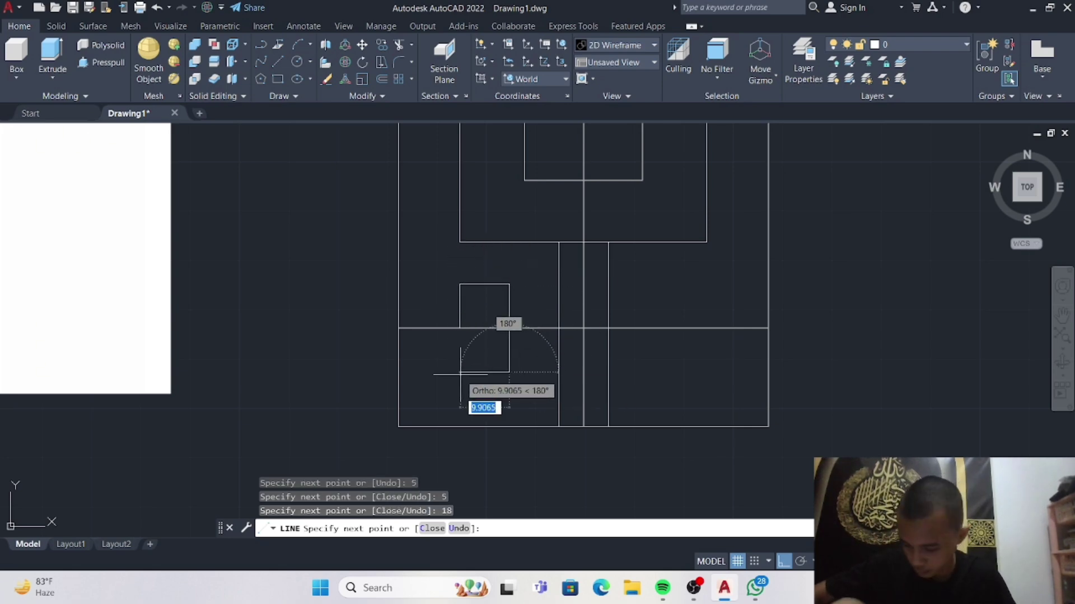
text(0)
key(Return)
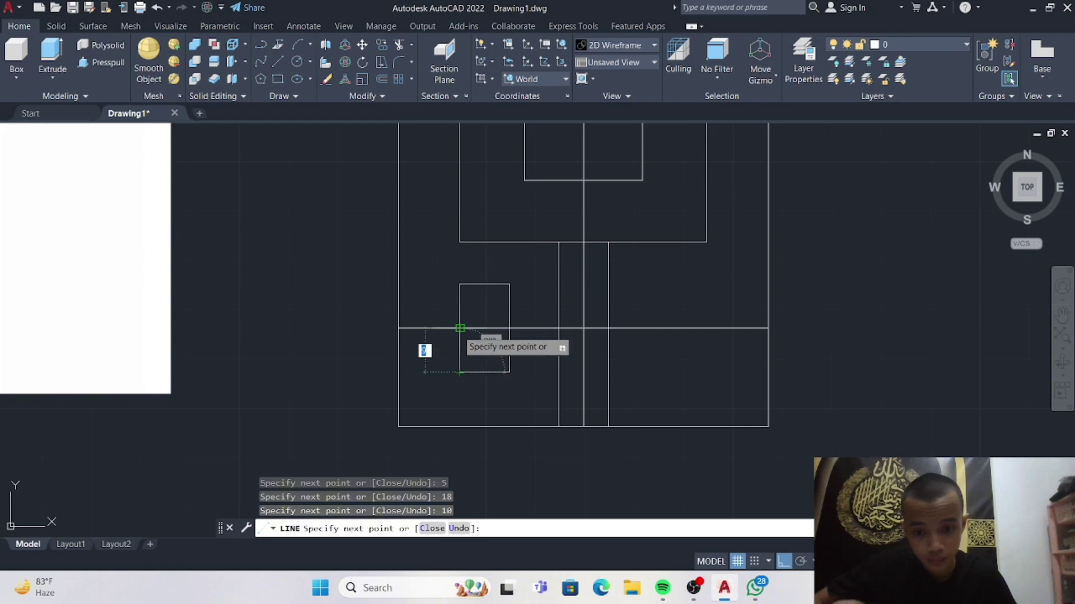
key(Escape)
scroll(507, 346, down, 2)
middle_drag(508, 347, 436, 390)
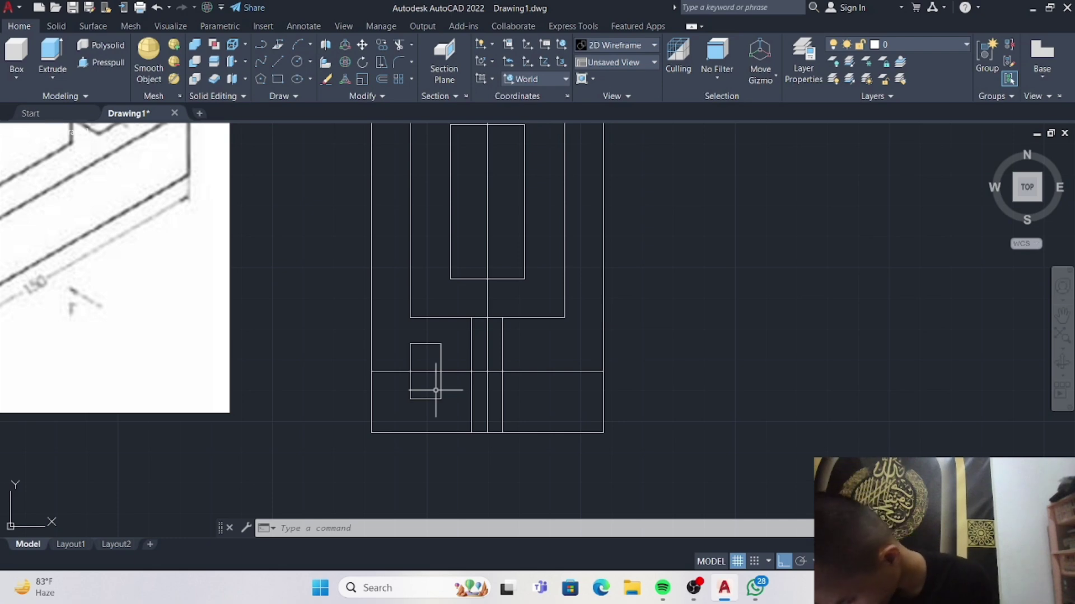
Check the gap between the hole's lower right corner and the rib's left edge with a trial line.
click(277, 61)
scroll(396, 201, up, 3)
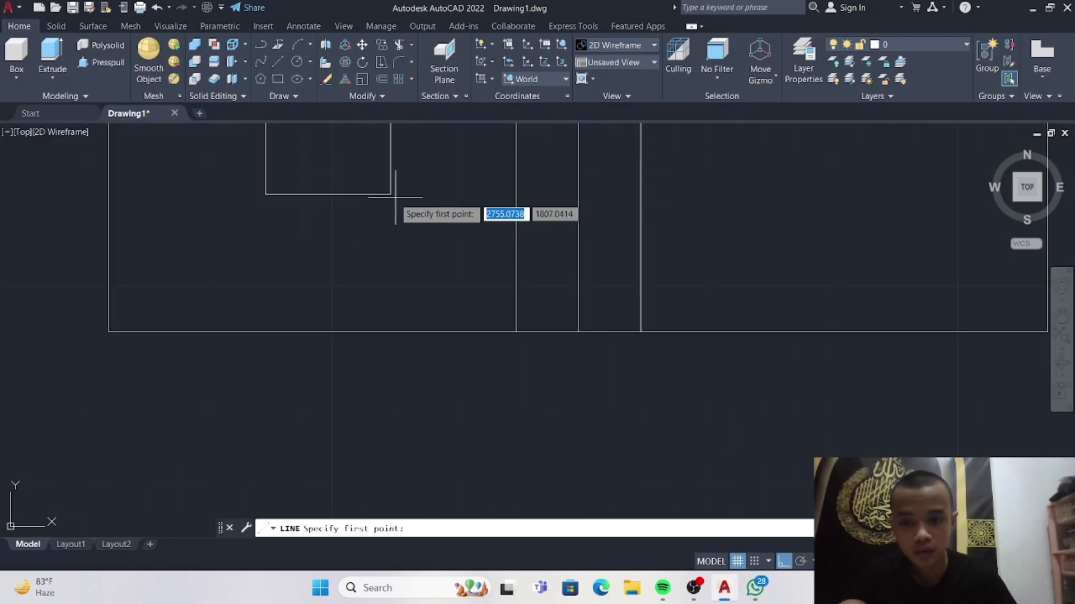
click(390, 194)
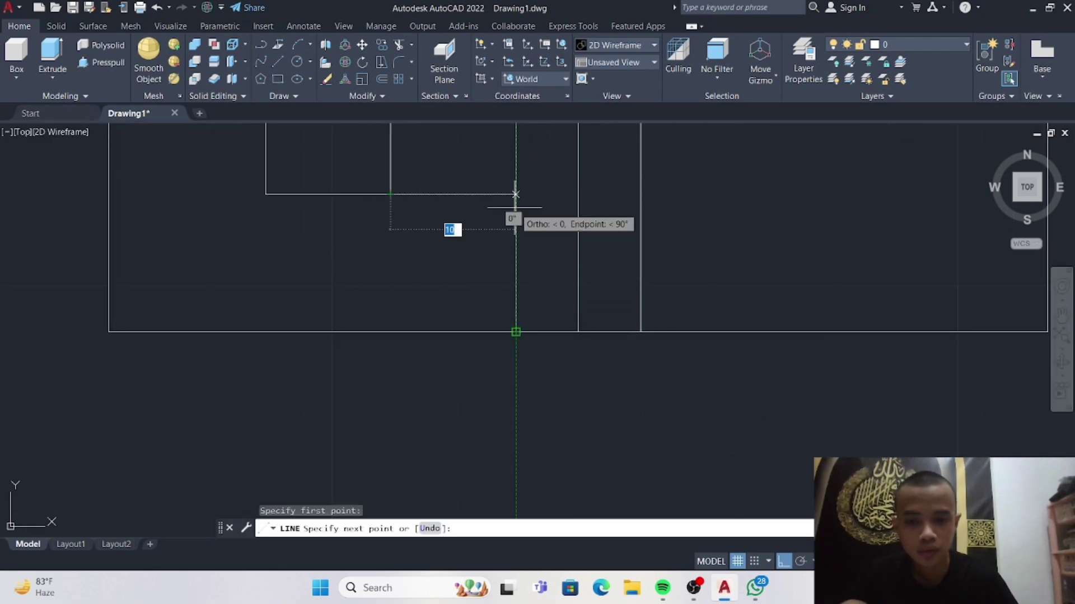
key(Escape)
scroll(463, 386, down, 5)
Try to mirror the individually selected lines of the small hole across the vertical centreline.
click(399, 348)
click(387, 329)
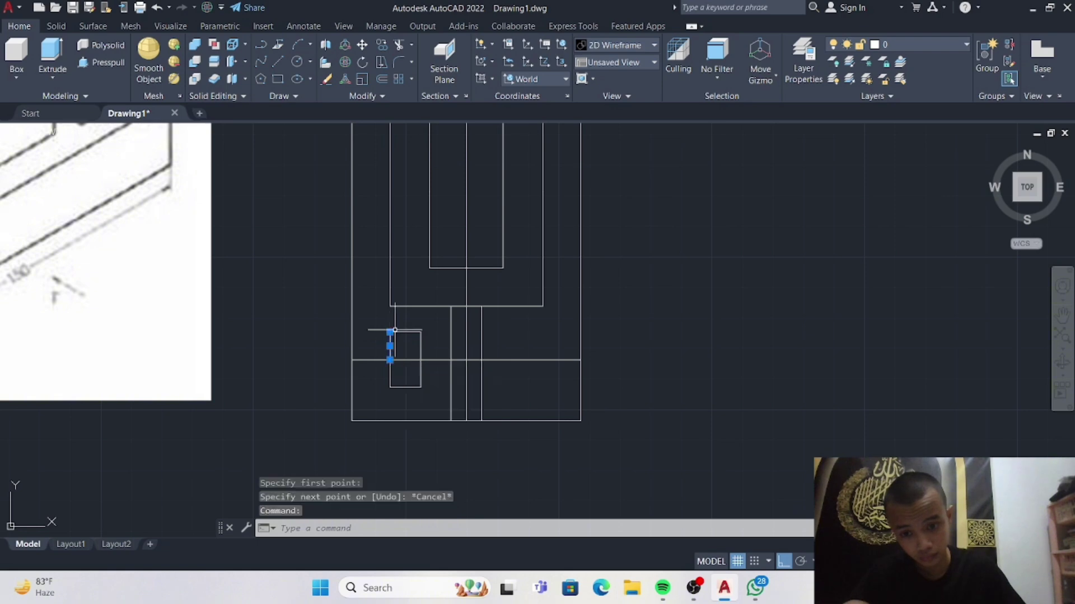
mouse_move(405, 333)
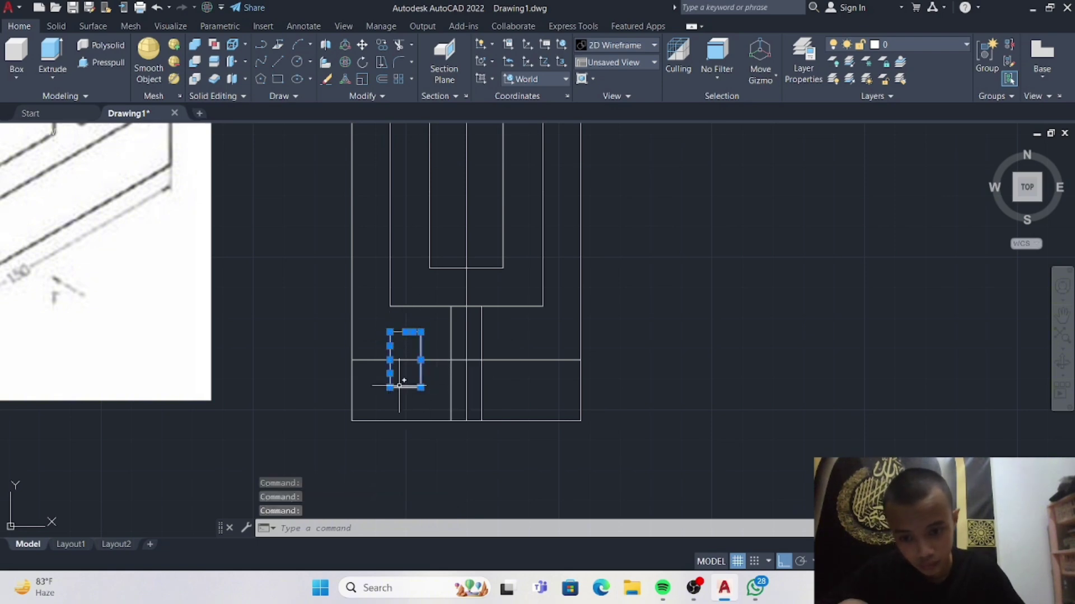
click(399, 112)
click(465, 421)
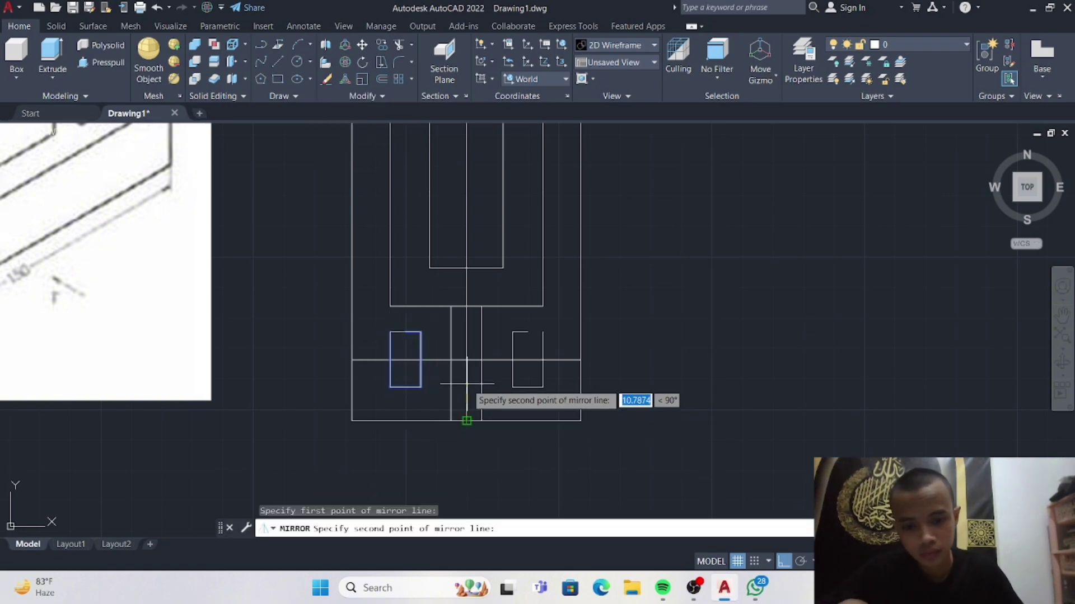
click(466, 358)
click(500, 393)
Mirror the complete small hole outline across the vertical centreline, keeping the original.
click(387, 326)
click(430, 393)
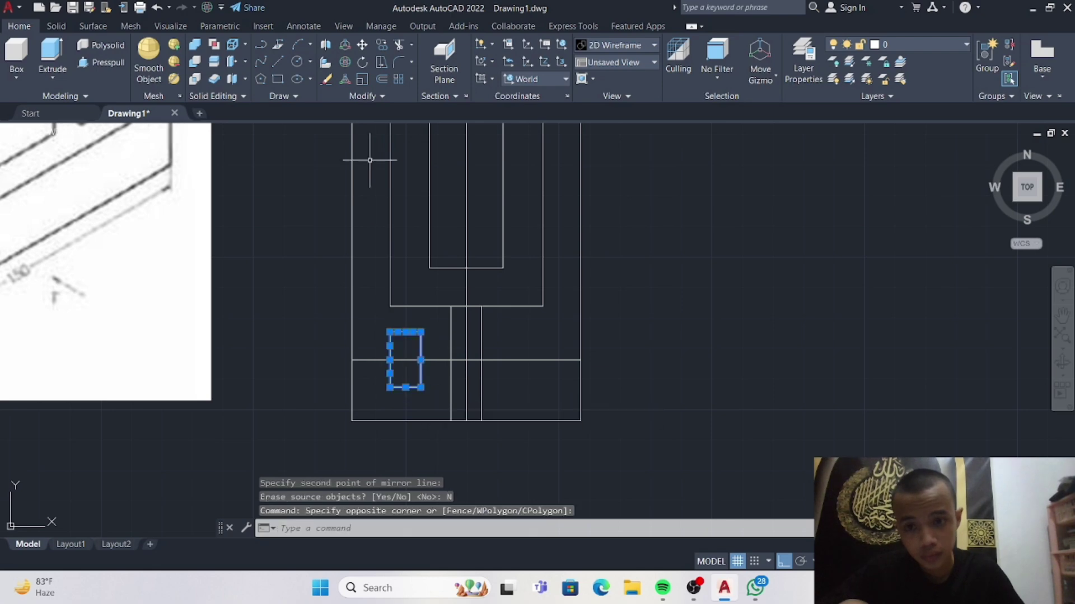
click(376, 96)
click(398, 112)
click(466, 420)
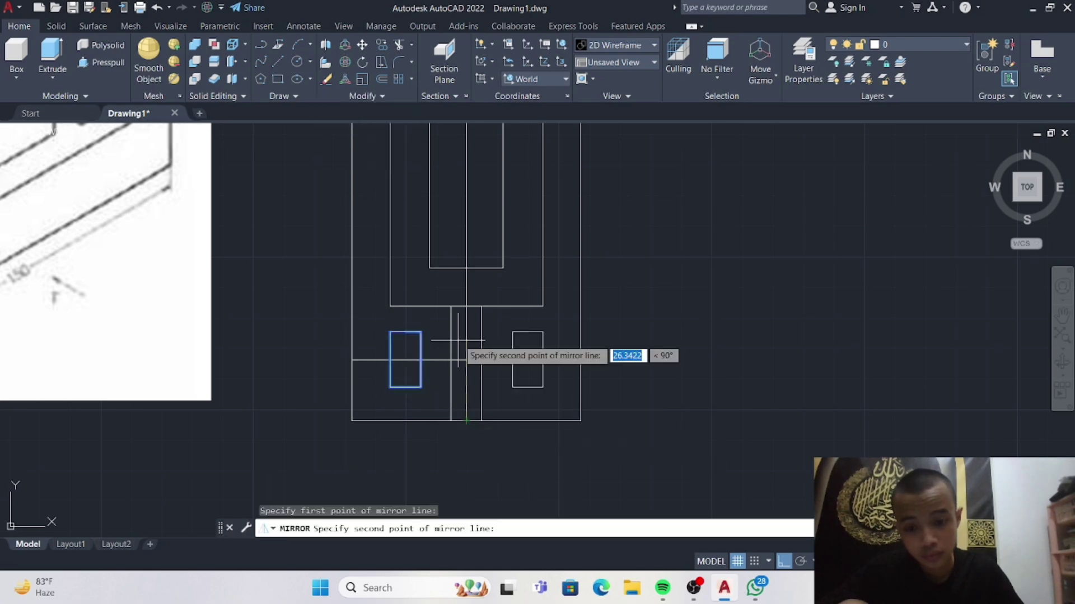
click(466, 306)
click(496, 344)
Mirror both lower holes to the upper end of the base across a horizontal line through its middle, keeping the originals.
click(507, 328)
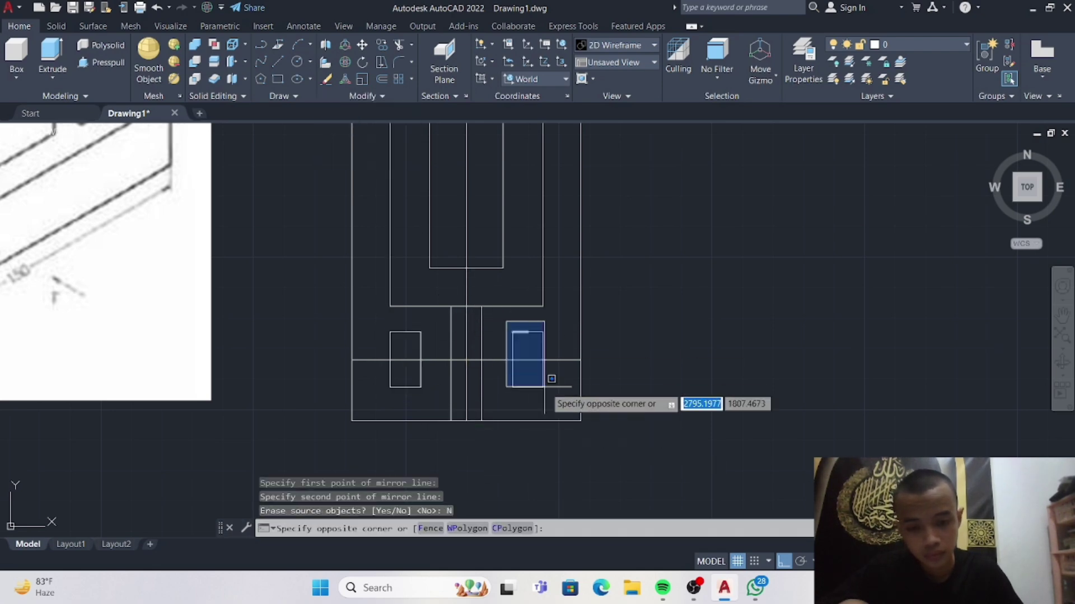
click(549, 394)
click(381, 323)
click(431, 396)
click(397, 112)
middle_drag(456, 269, 449, 395)
click(459, 317)
middle_drag(455, 317, 447, 414)
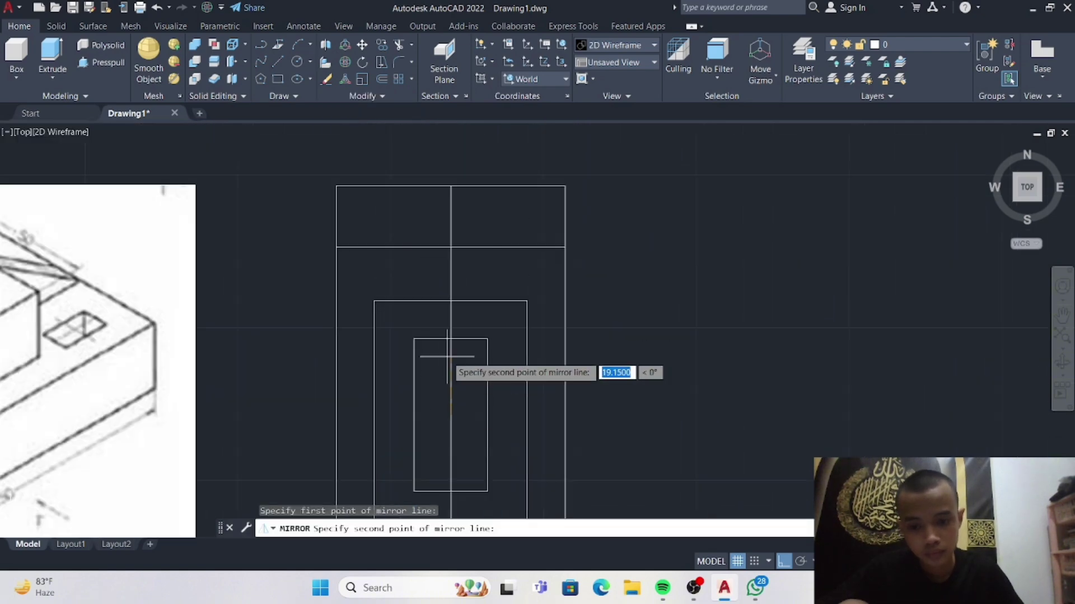
click(607, 418)
key(Return)
Delete the upper and lower horizontal construction lines and the vertical centreline.
scroll(619, 420, down, 1)
middle_drag(619, 420, 637, 304)
click(490, 410)
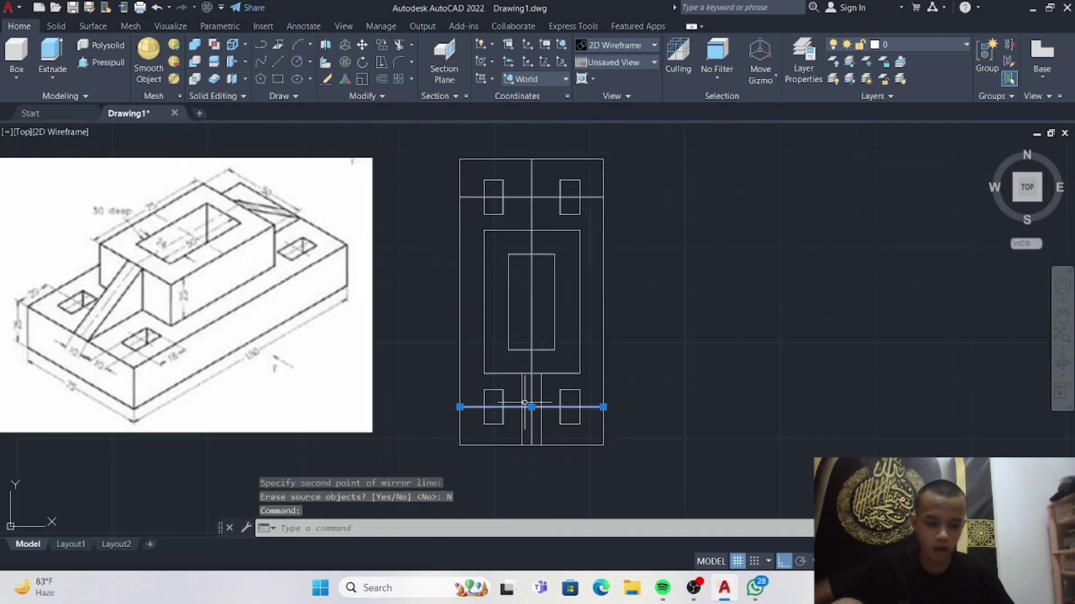
key(Delete)
click(157, 7)
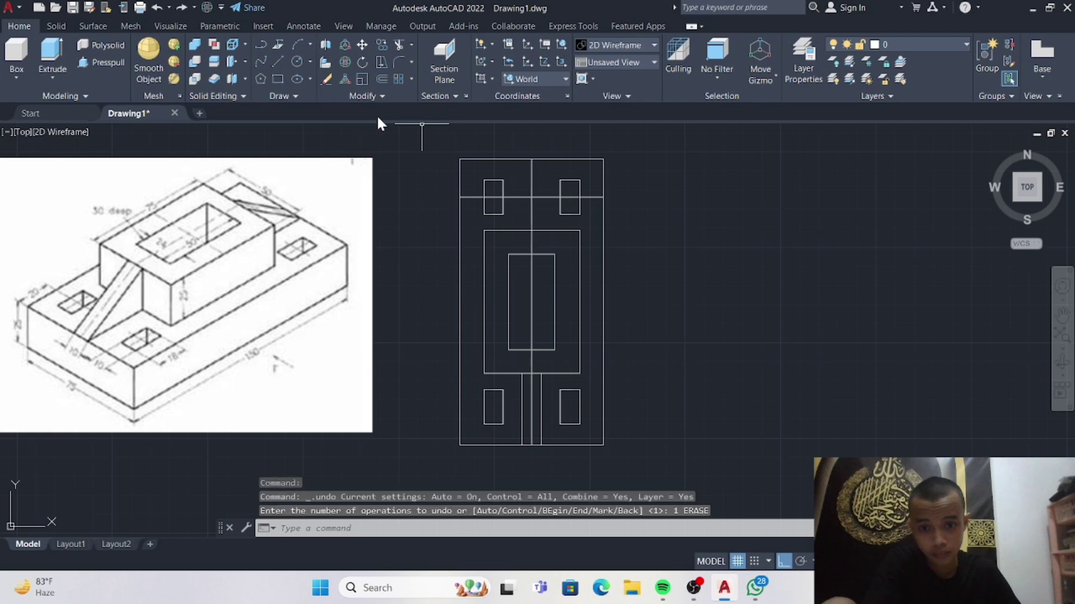
click(533, 195)
key(Delete)
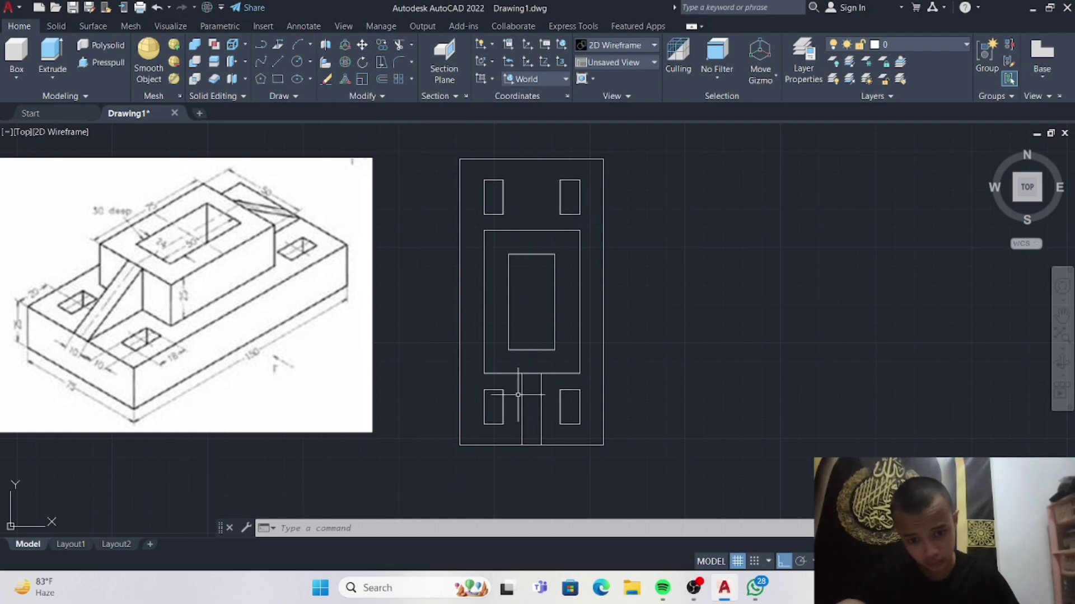
Delete the two rib lines between the central block outline and the lower edge of the base.
click(521, 392)
click(537, 394)
click(538, 395)
click(542, 398)
key(Delete)
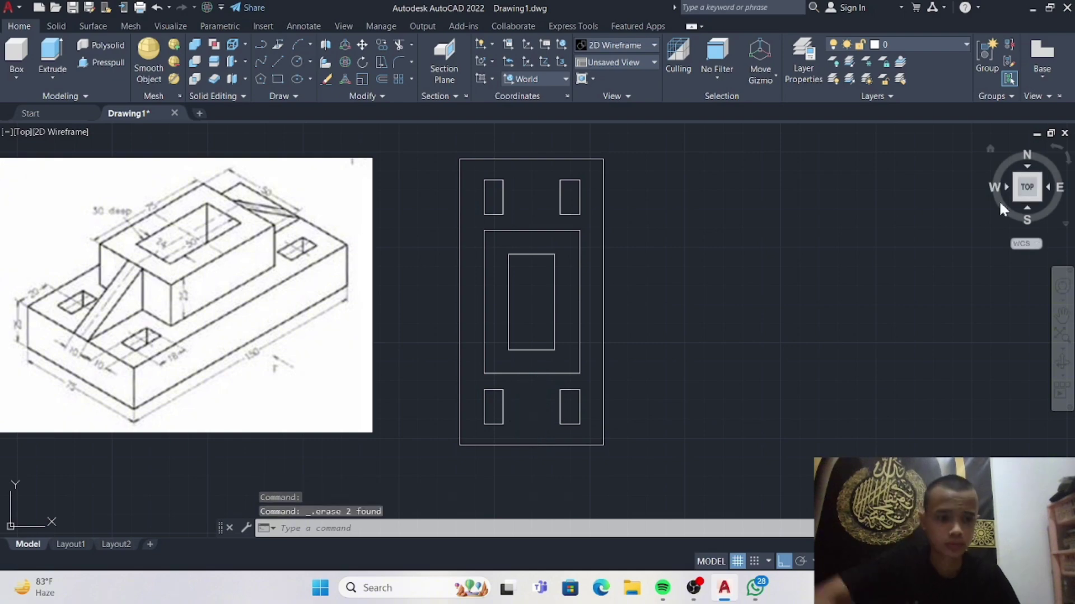
In the SW isometric view, presspull the base area around the central block and the four corner holes to a height of 25.
click(1014, 190)
click(1040, 189)
scroll(690, 248, up, 9)
click(108, 63)
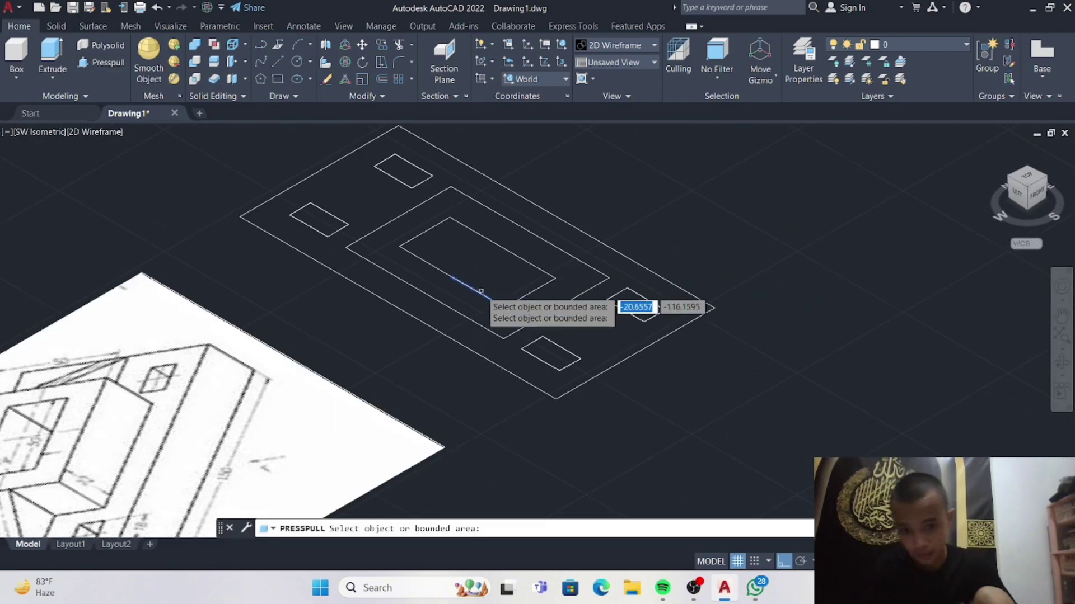
click(482, 295)
key(Escape)
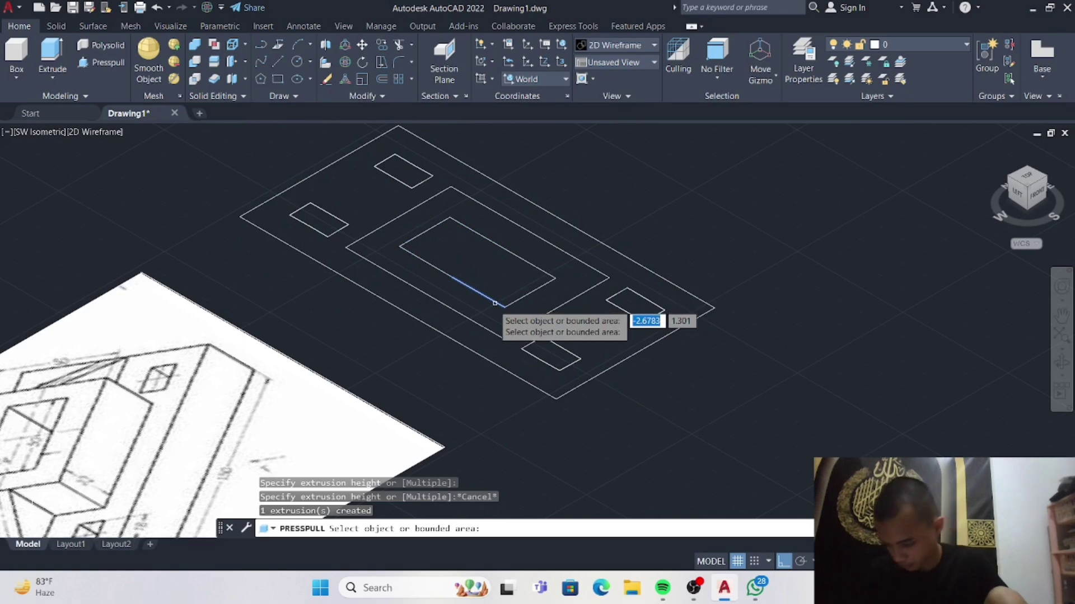
click(495, 302)
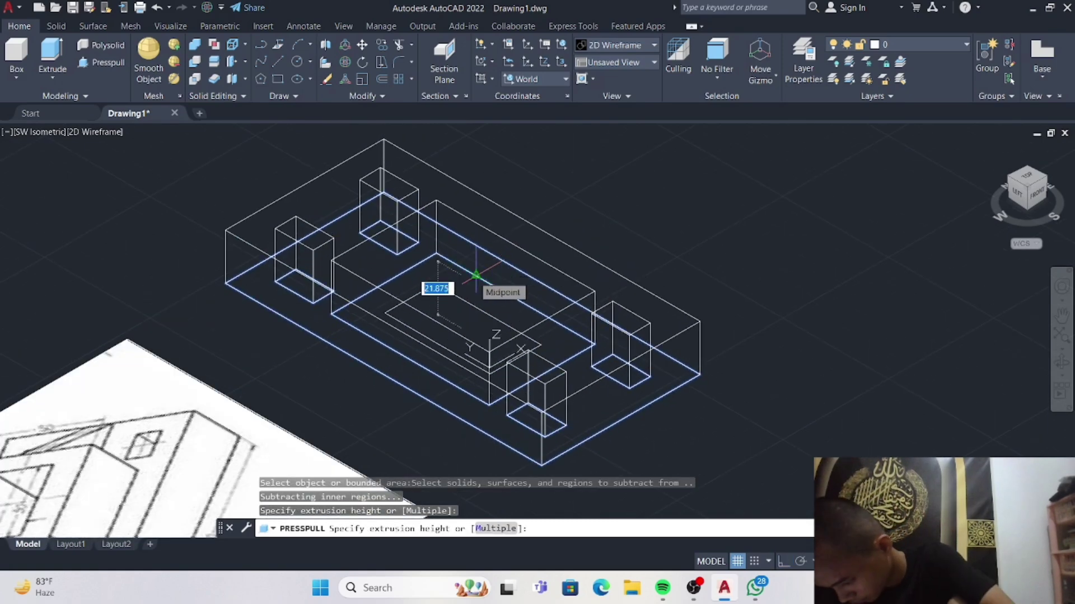
text(25)
key(Return)
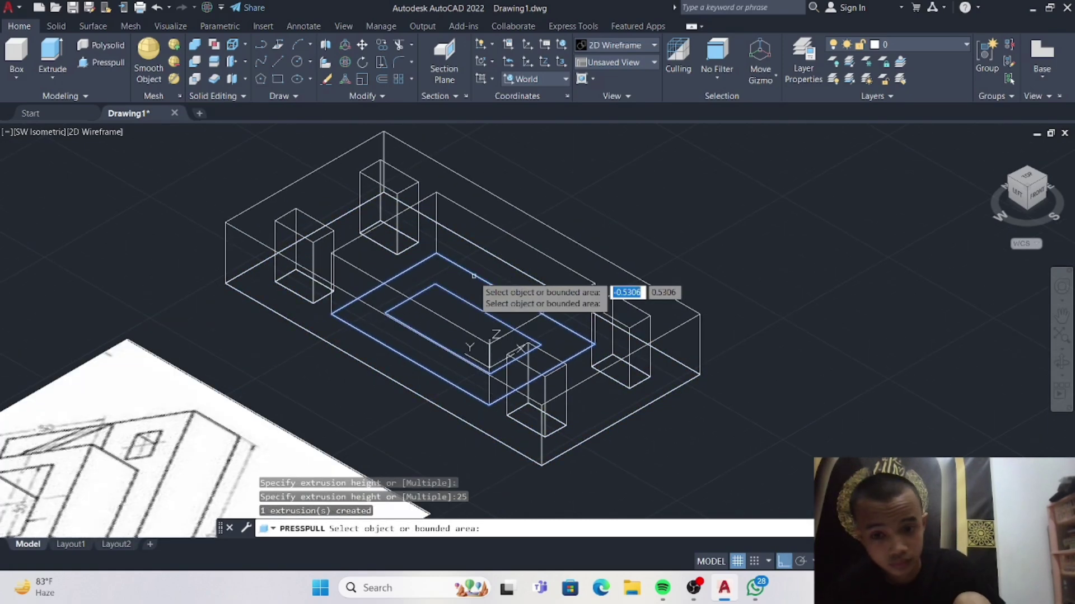
Presspull the area between the central block outline and the pocket rectangle to a height of 50.
click(471, 324)
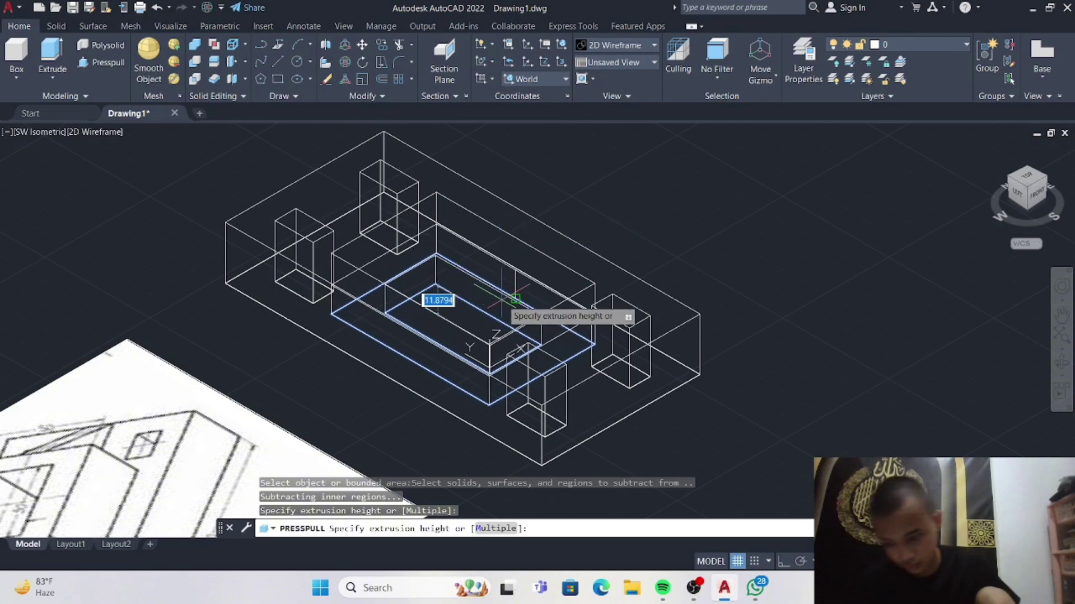
key(Escape)
shift+middle_drag(513, 302, 576, 211)
click(453, 337)
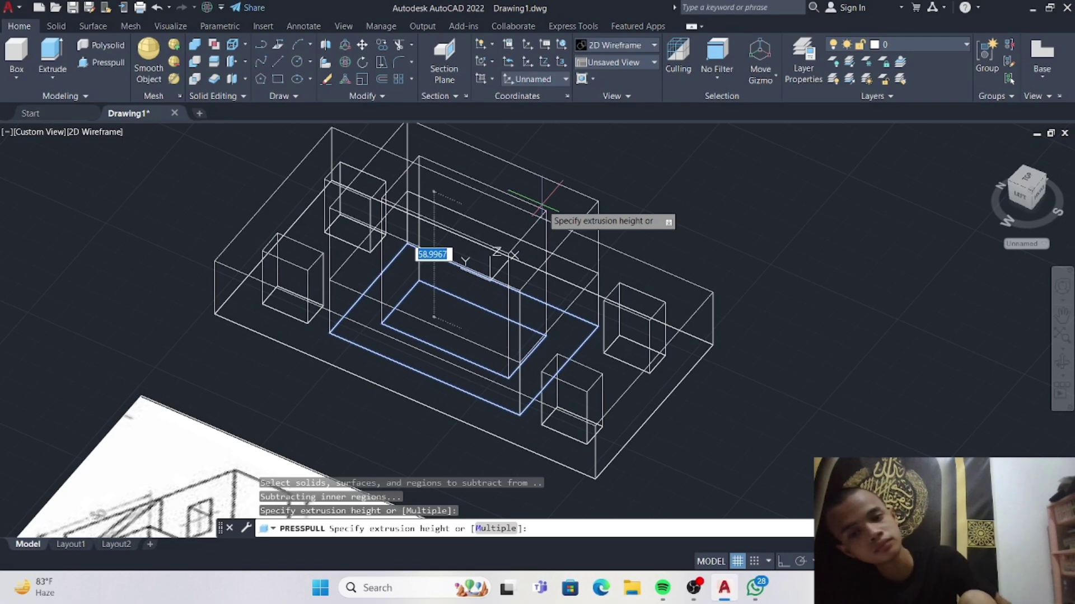
text(50)
key(Return)
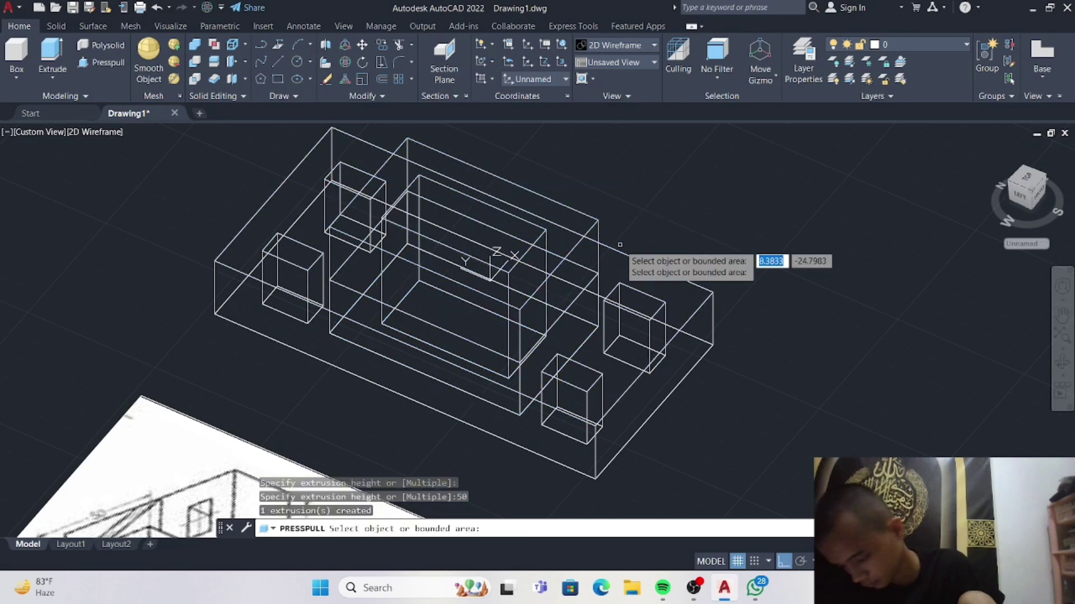
Set the visual style to Shades of Gray to show the stepped block as a shaded solid.
click(630, 44)
click(738, 134)
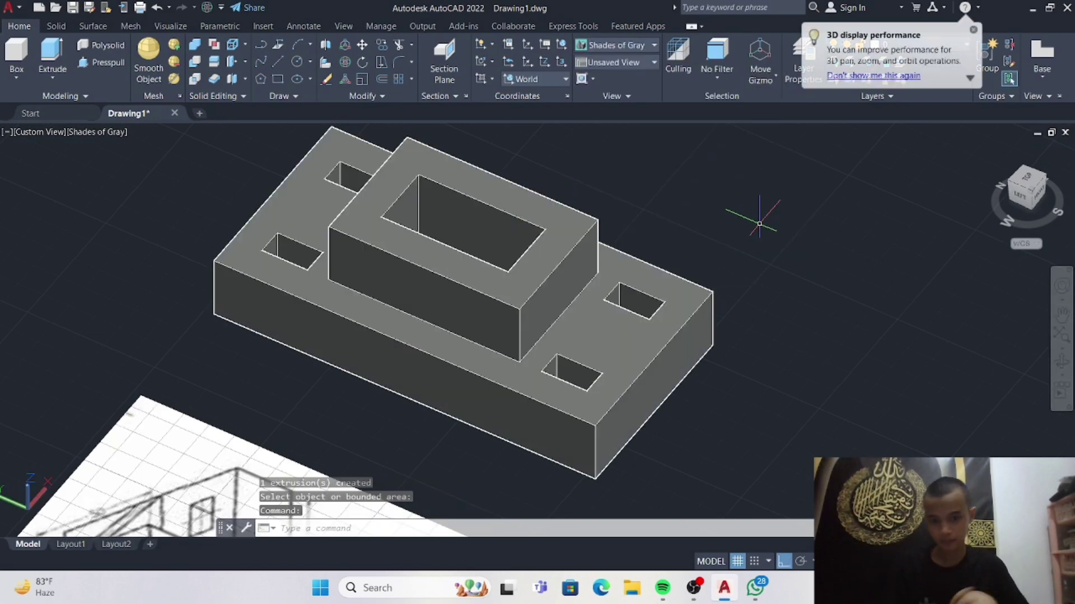
scroll(693, 150, up, 3)
scroll(680, 172, down, 4)
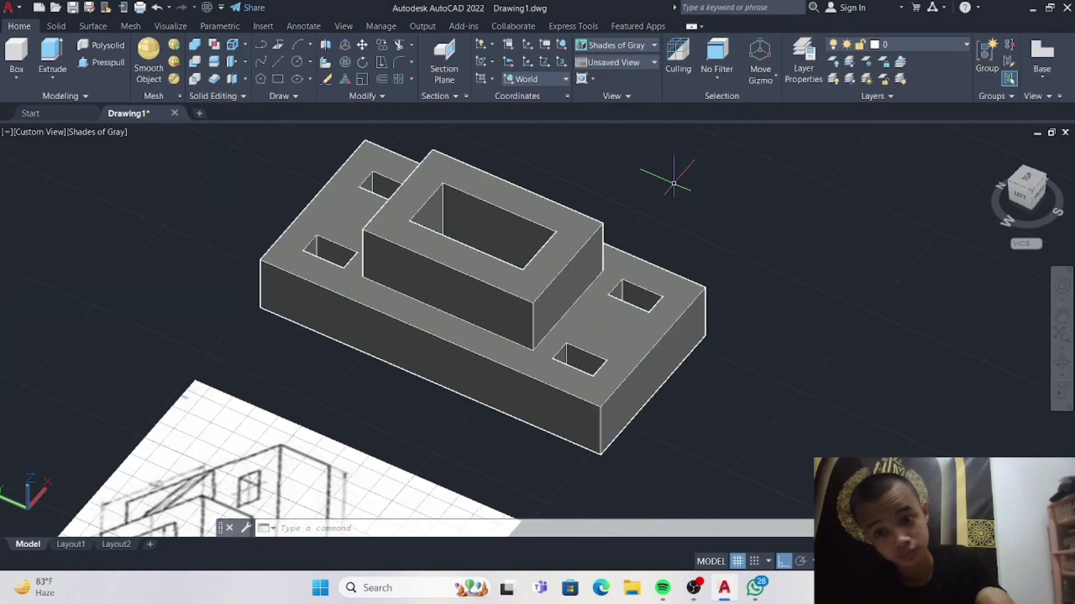
Draw the triangular rib profile between the midpoints of the base's end edge and the central block's lower and upper edges, with a 25 vertical side.
click(278, 62)
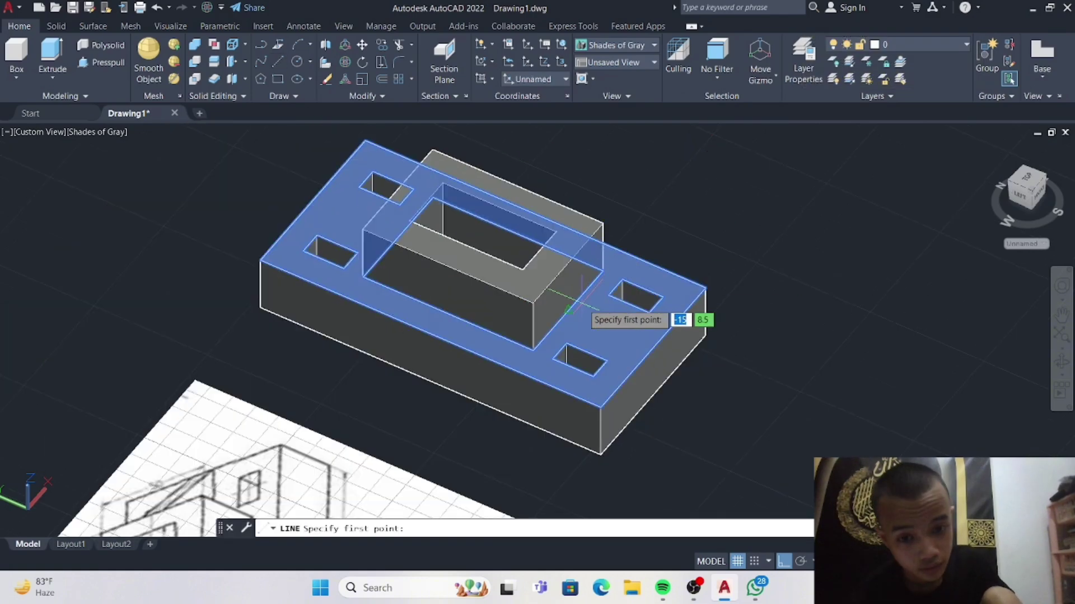
click(567, 311)
click(653, 347)
click(569, 263)
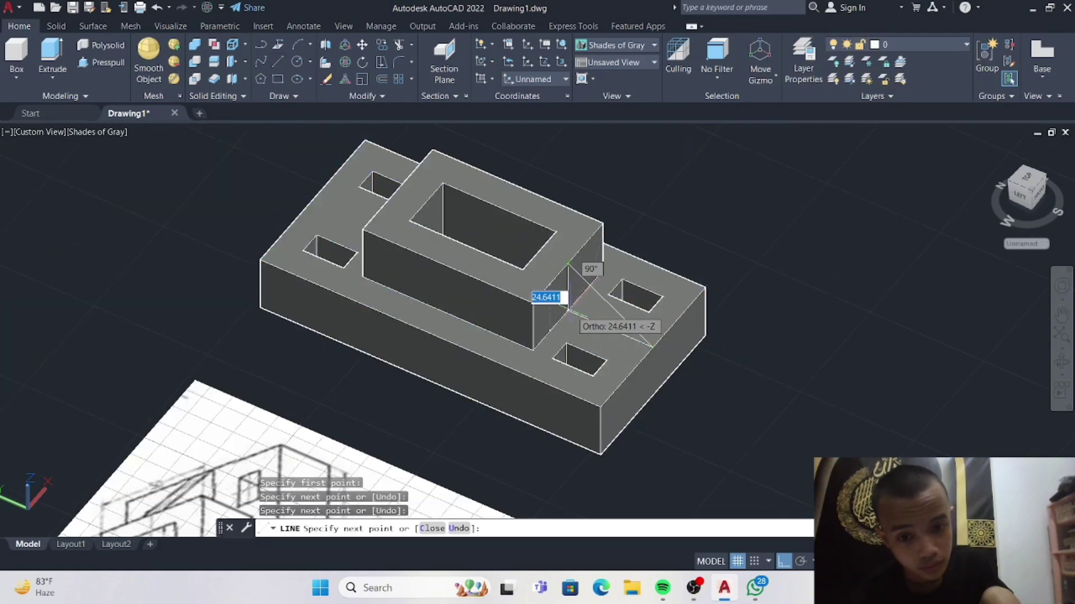
shift+middle_drag(567, 307, 621, 289)
scroll(502, 356, up, 6)
scroll(622, 319, down, 4)
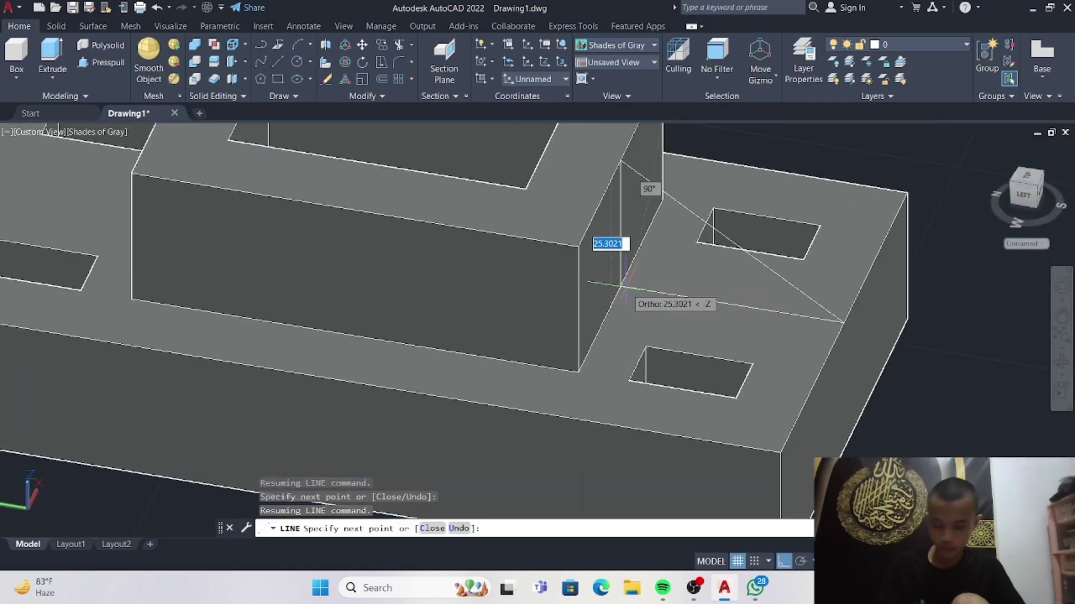
text(25)
key(Return)
click(615, 177)
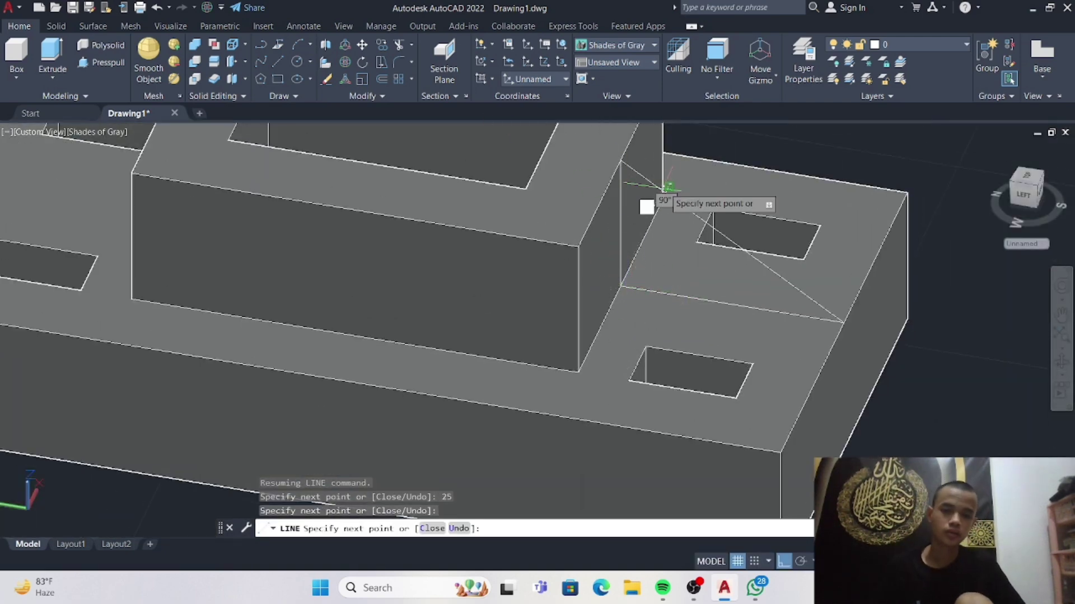
key(Escape)
key(Escape)
Delete the stray extra line left from drawing the rib profile.
shift+middle_drag(710, 235, 677, 384)
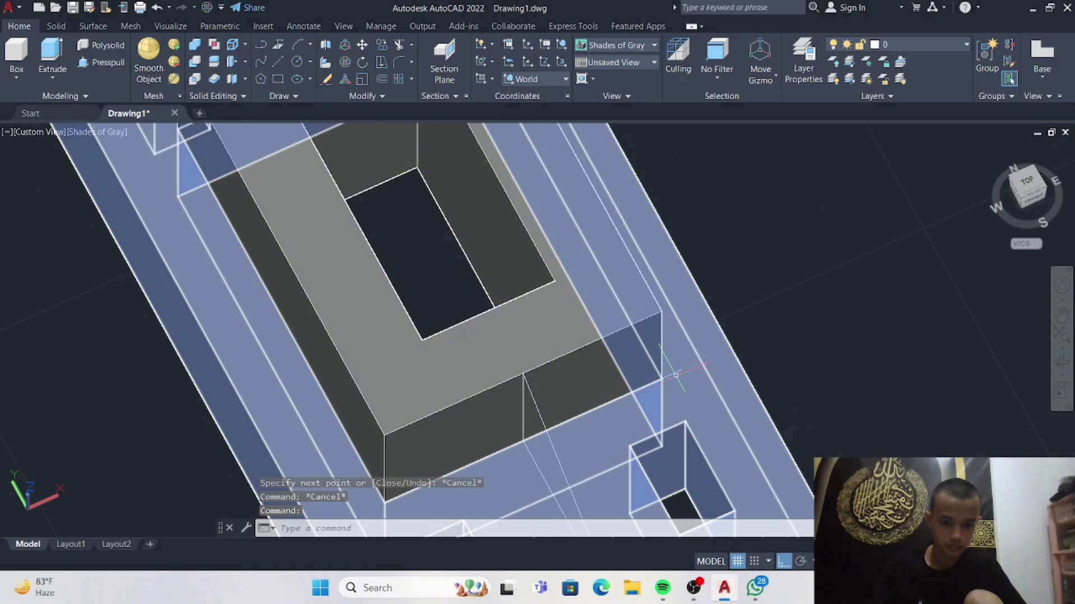
click(673, 373)
key(Escape)
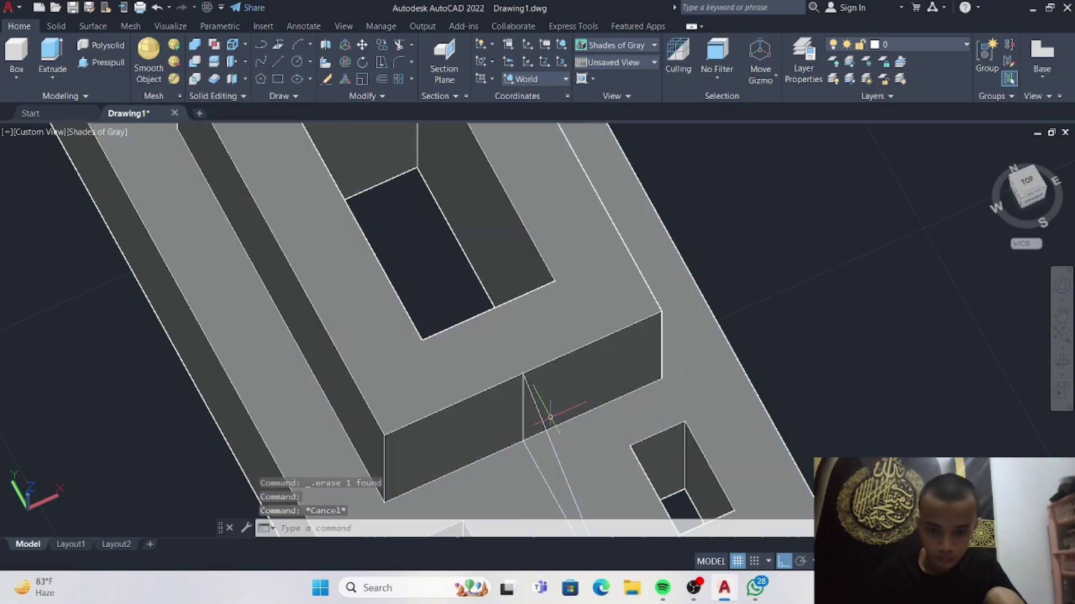
Switch the visual style to 2D Wireframe and join the three rib profile lines into one polyline.
scroll(638, 174, down, 3)
click(619, 44)
click(603, 78)
scroll(588, 410, up, 5)
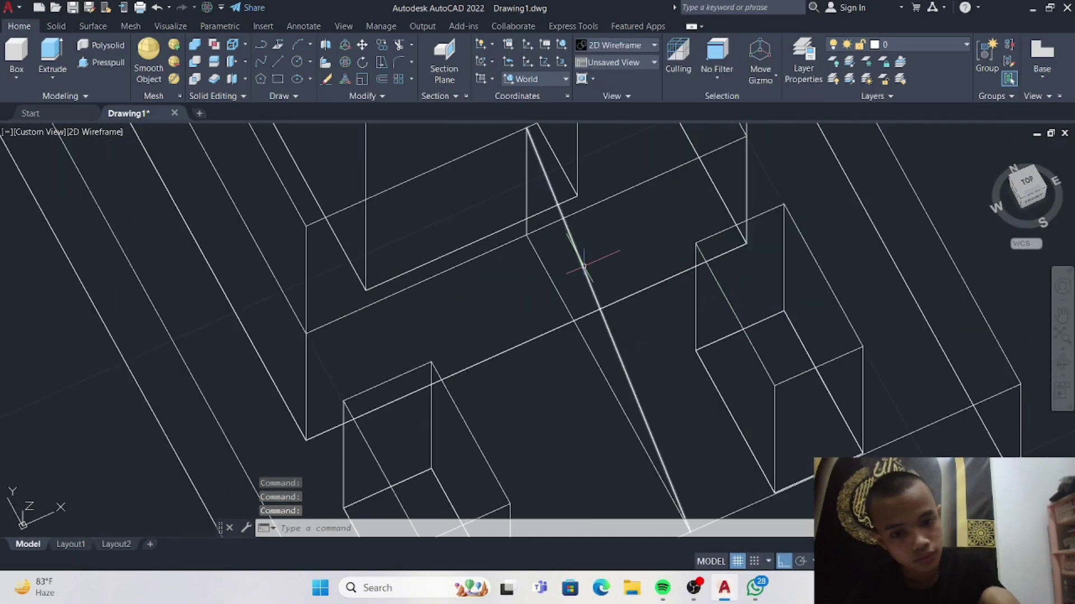
click(585, 260)
scroll(638, 341, down, 5)
middle_drag(638, 342, 648, 304)
text(join)
key(Return)
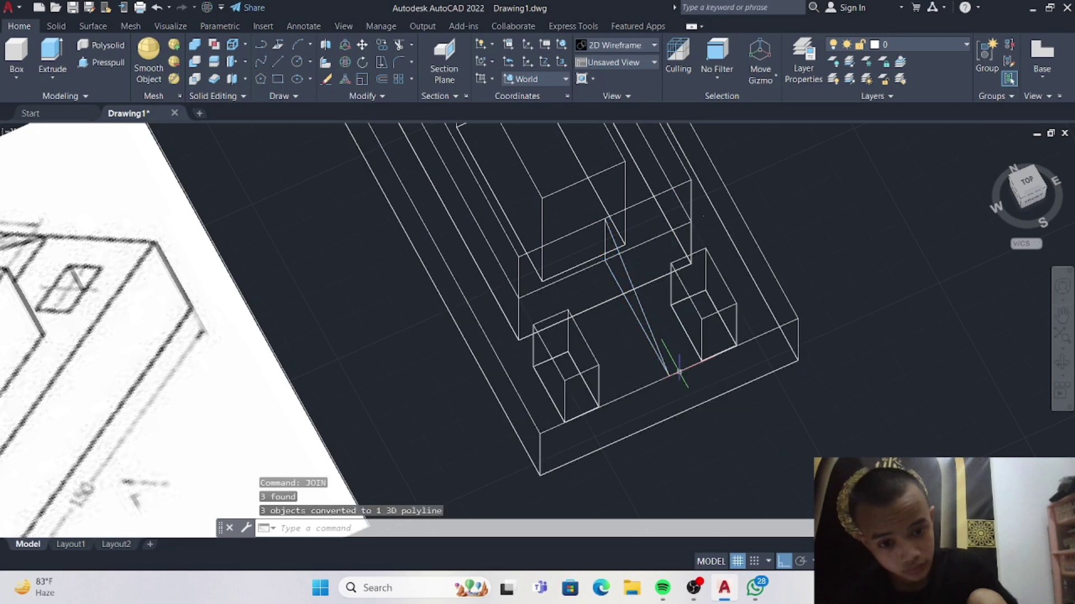
Presspull the triangular rib profile 5 to each side and return the visual style to Shades of Gray.
click(107, 62)
click(635, 263)
text(5)
key(Return)
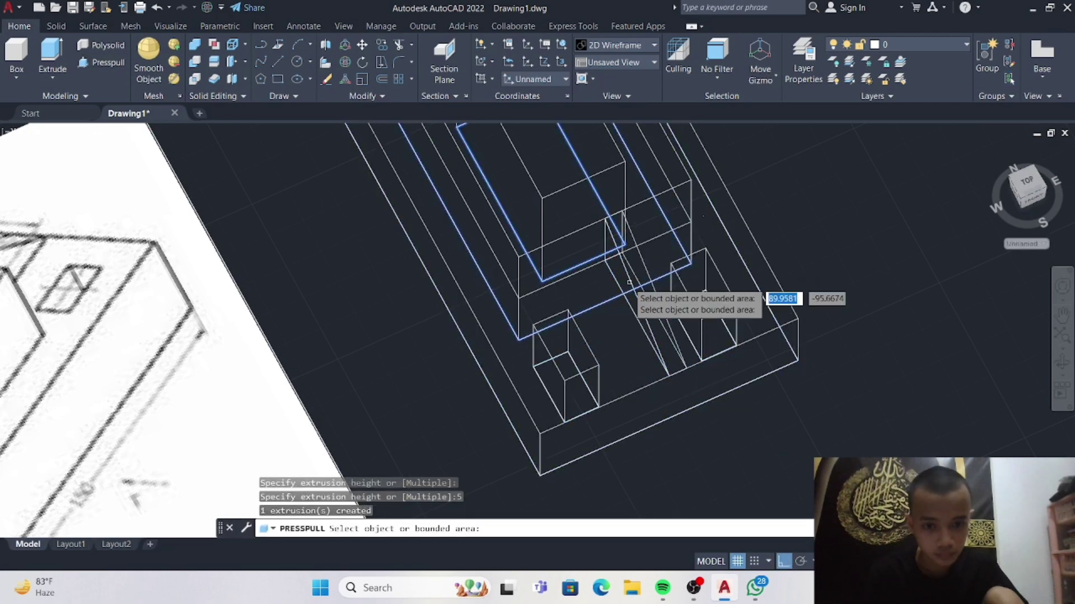
click(610, 287)
text(5)
key(Return)
key(Escape)
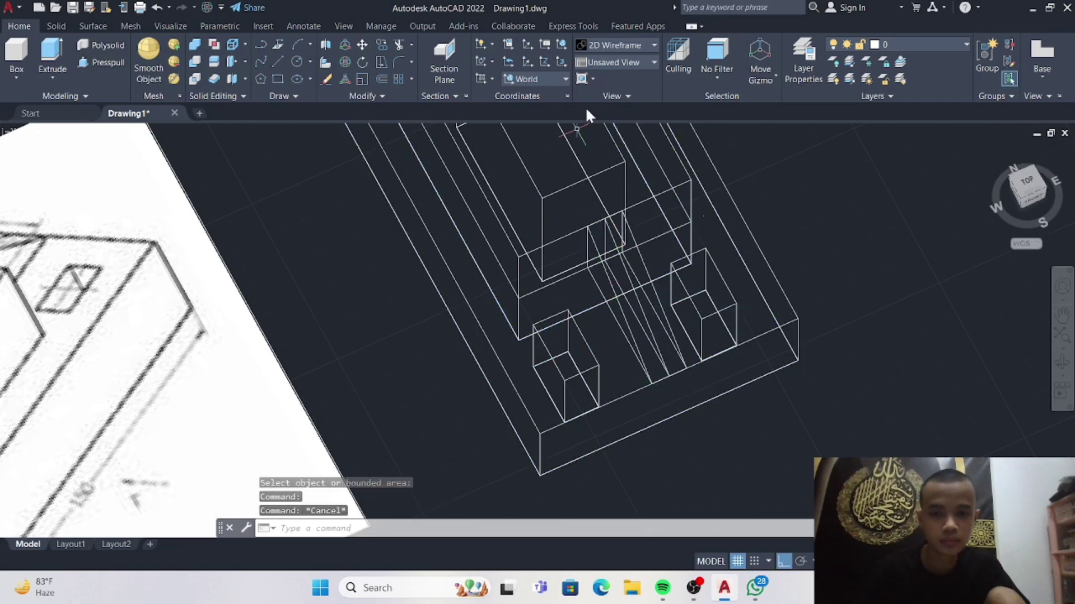
click(620, 45)
click(722, 124)
click(649, 315)
click(366, 96)
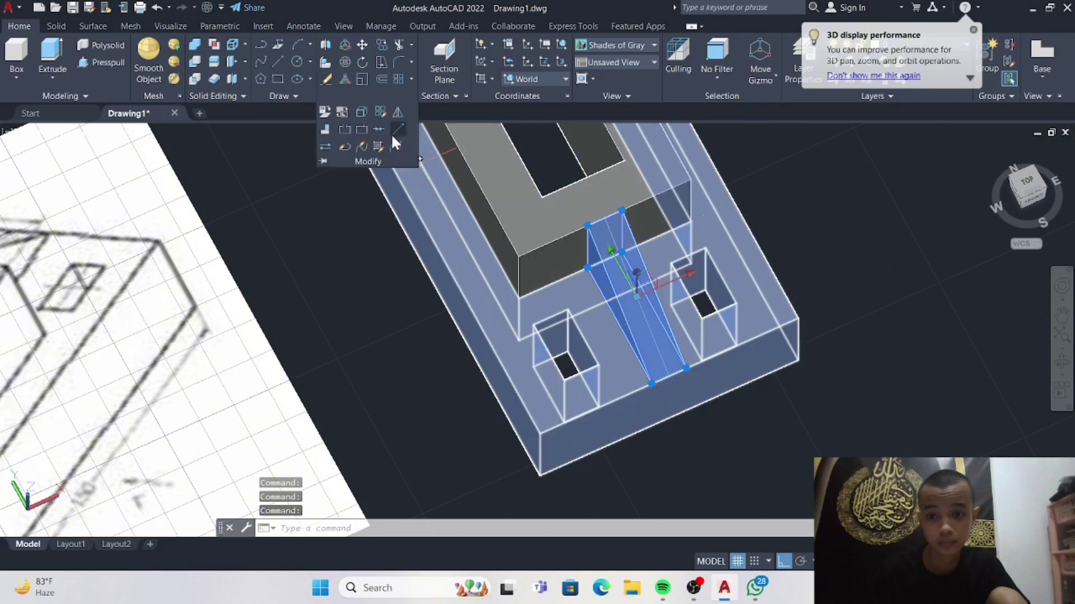
click(391, 133)
middle_drag(567, 288, 569, 408)
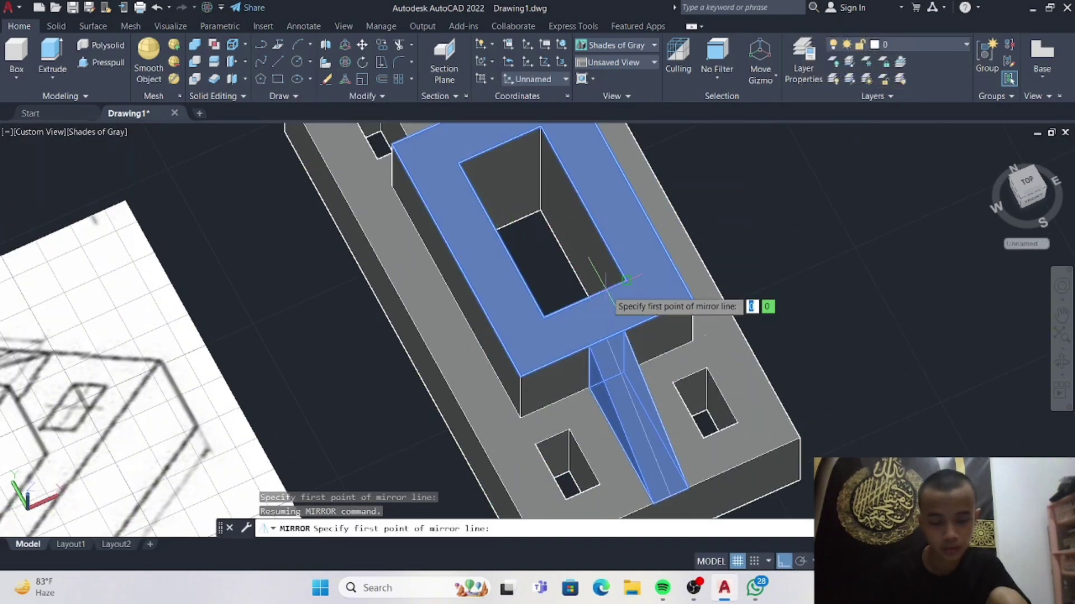
middle_drag(502, 146, 535, 233)
click(533, 232)
key(Escape)
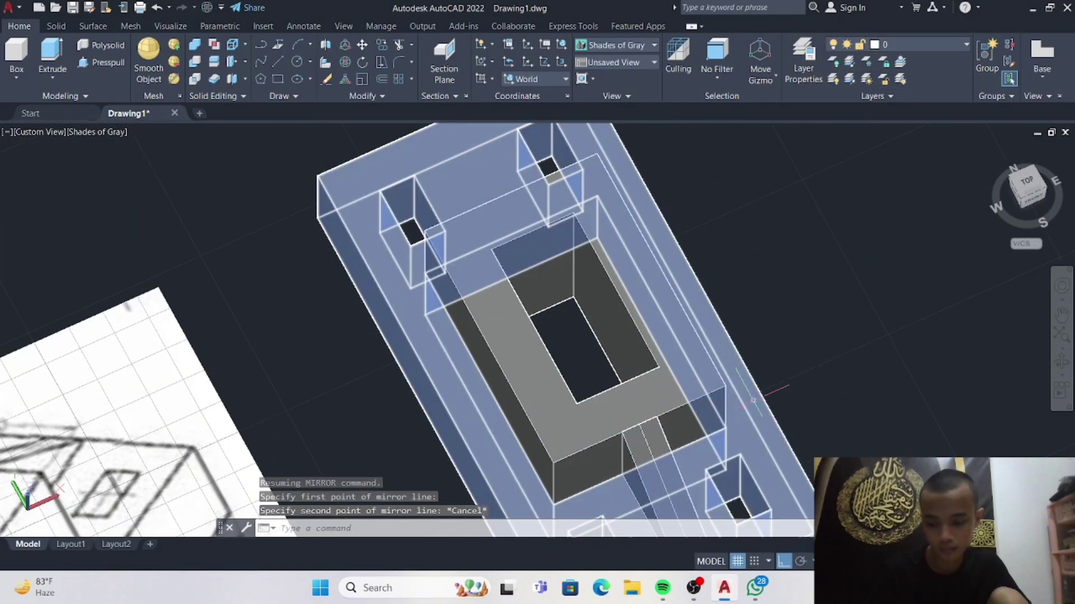
key(Escape)
middle_drag(764, 386, 787, 364)
click(680, 445)
click(367, 95)
click(397, 116)
shift+middle_drag(580, 280, 535, 317)
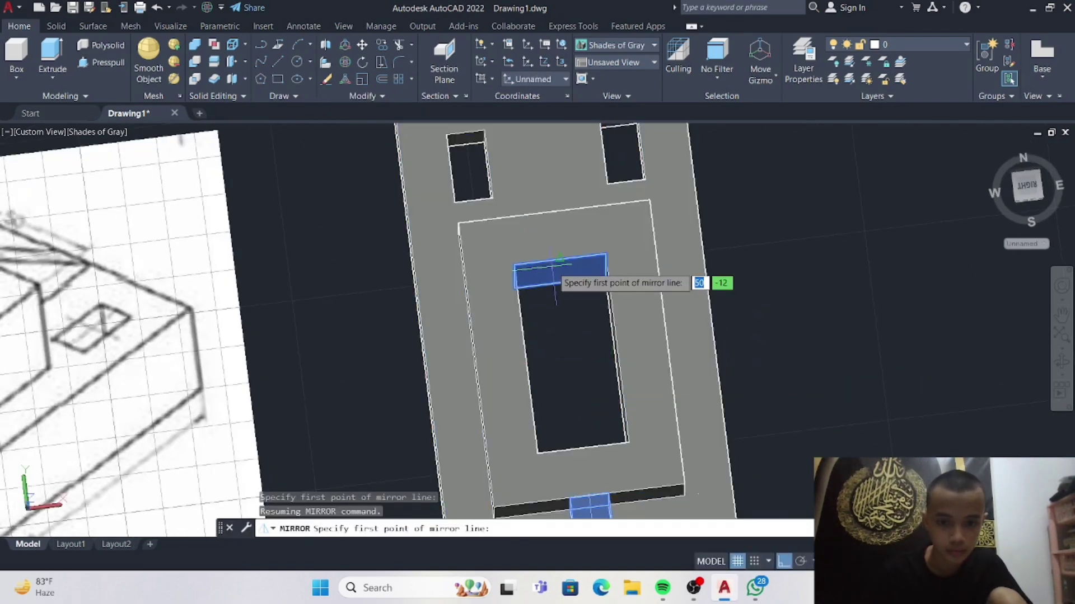
click(582, 446)
click(708, 358)
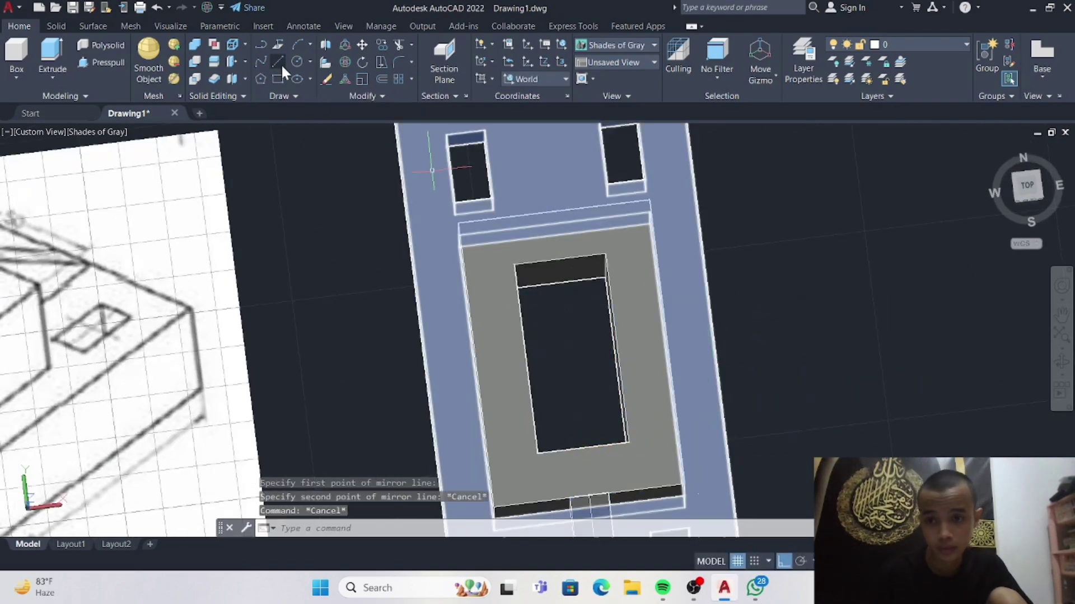
Draw a construction line across the pocket between the midpoints of its two long sides.
key(Return)
text(l)
key(Return)
click(526, 359)
click(616, 351)
key(Escape)
middle_drag(610, 364, 643, 269)
click(628, 415)
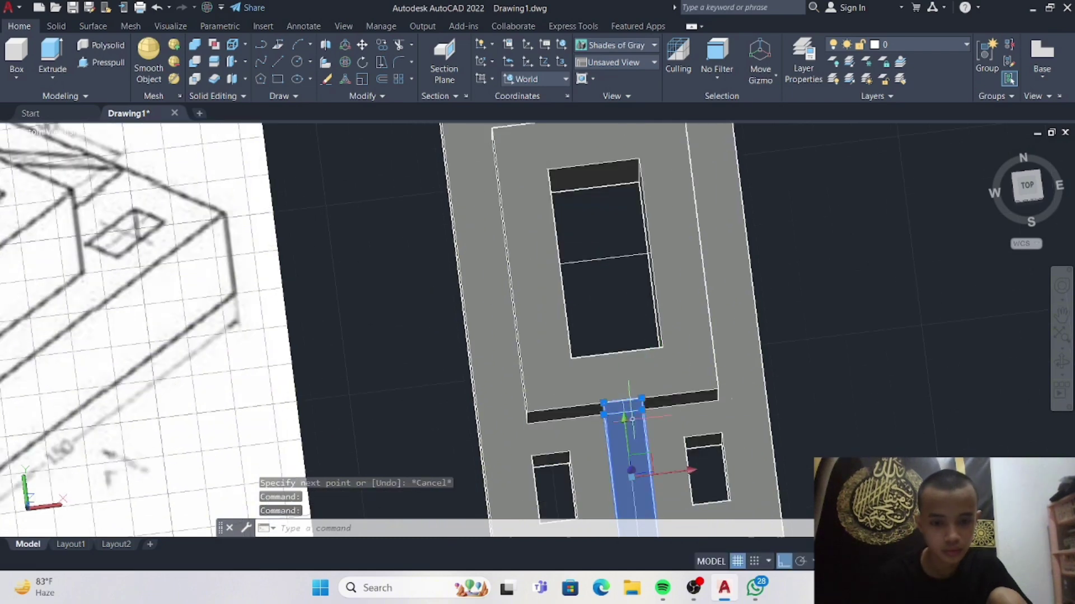
click(362, 45)
click(605, 258)
key(Escape)
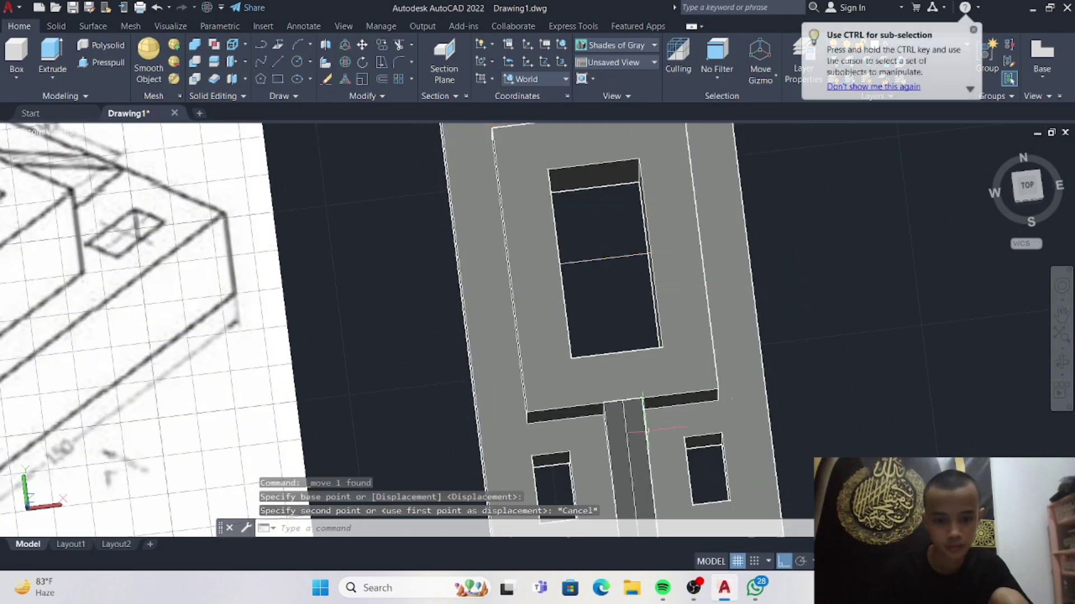
Mirror the rib to the opposite end of the block about the pocket's middle construction line, keeping the original.
click(376, 96)
click(397, 113)
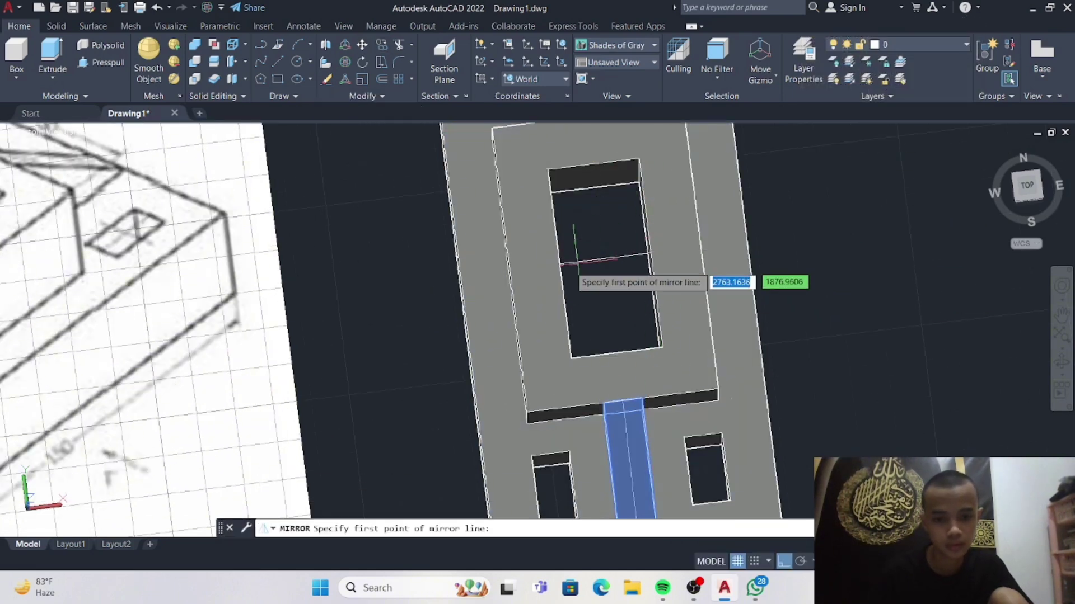
shift+middle_drag(610, 251, 492, 312)
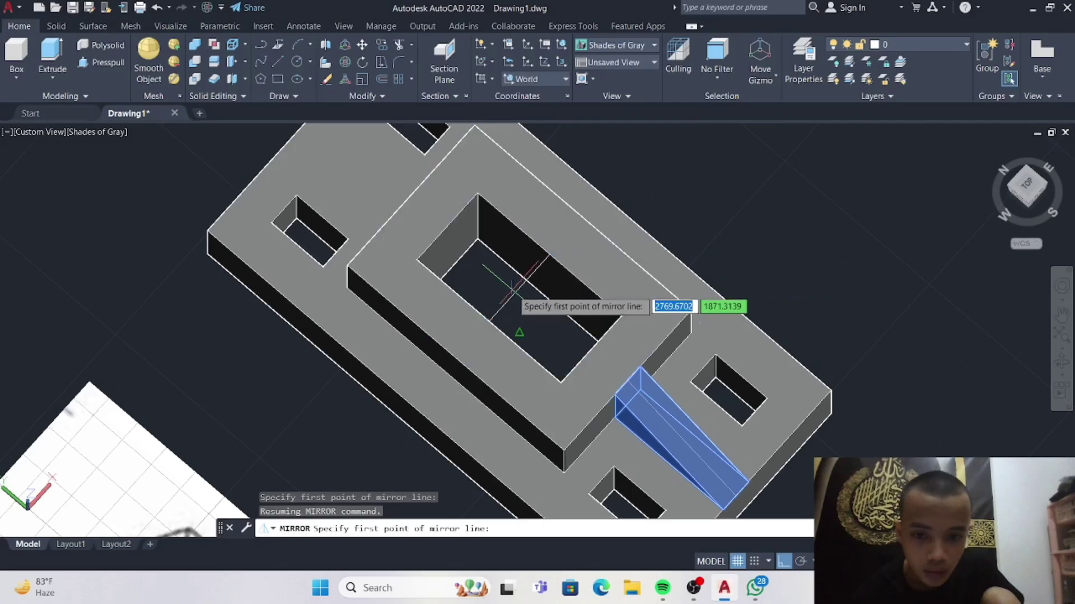
click(521, 333)
click(706, 196)
key(Return)
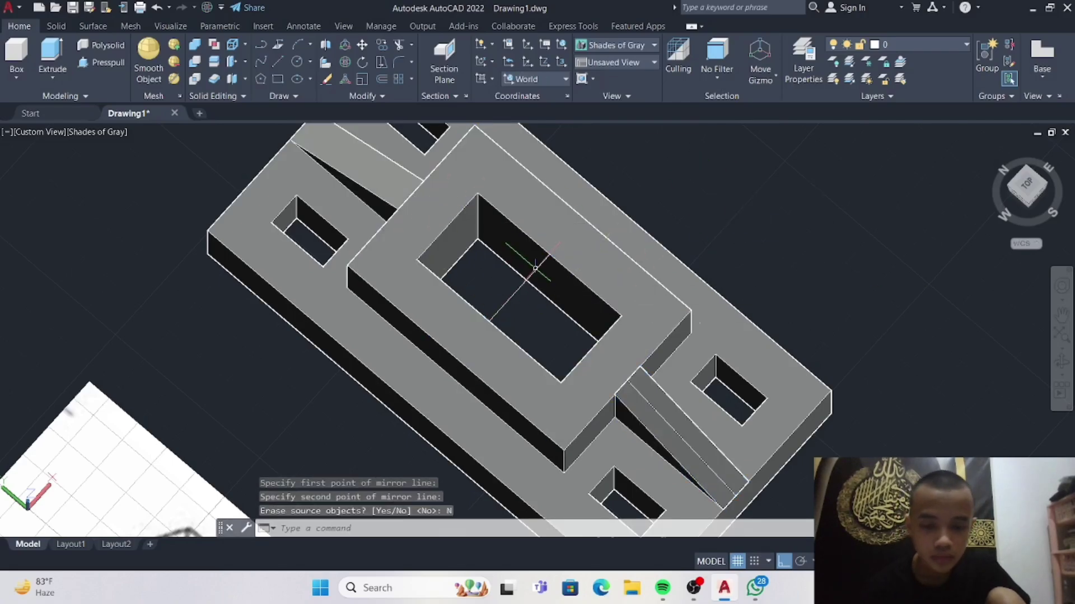
Delete the construction line across the middle of the pocket.
click(517, 292)
click(516, 285)
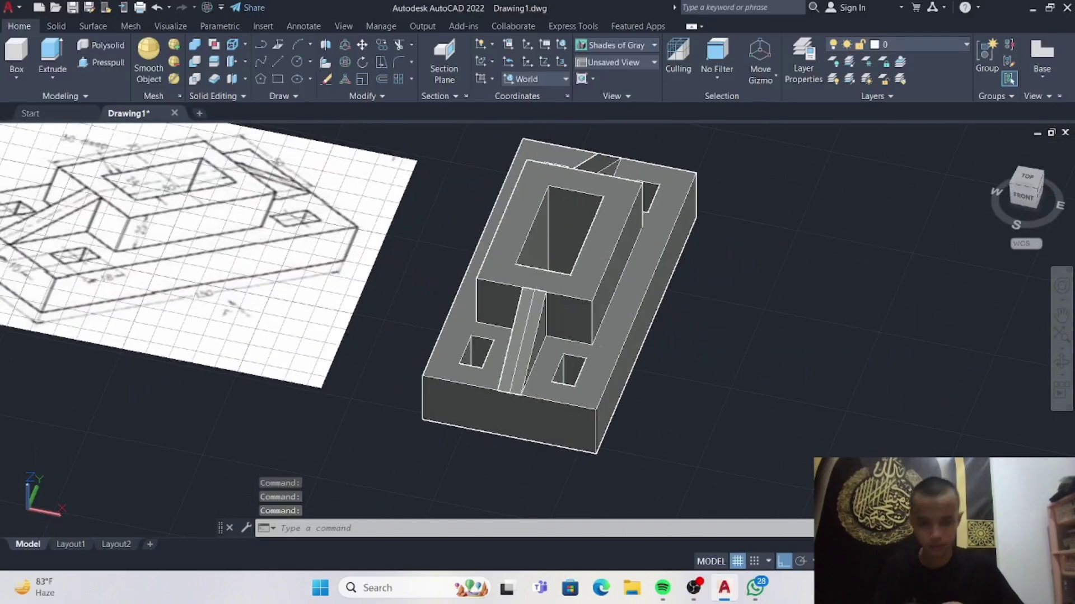
scroll(806, 379, down, 7)
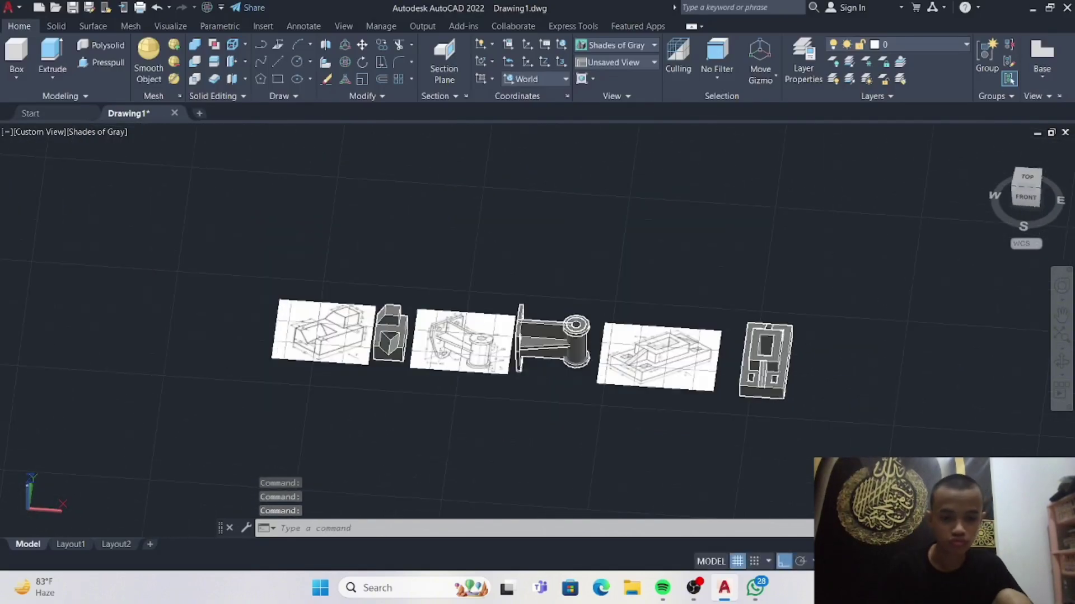